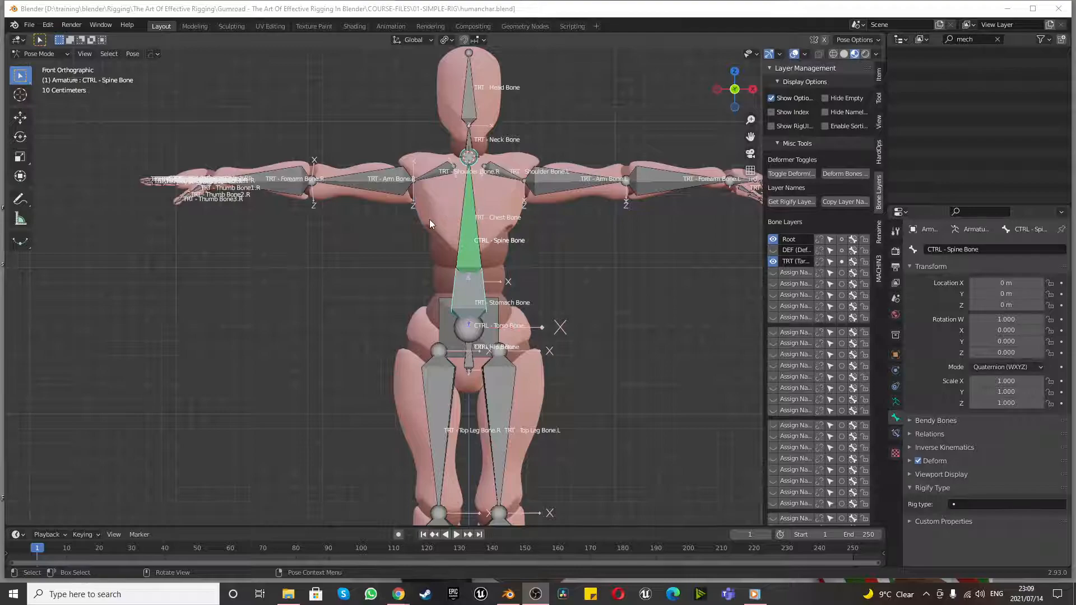
- Select the Root bone at the character's feet in right view and set the transform pivot point to Individual Origins
scroll(525, 277, down, 6)
scroll(525, 277, up, 3)
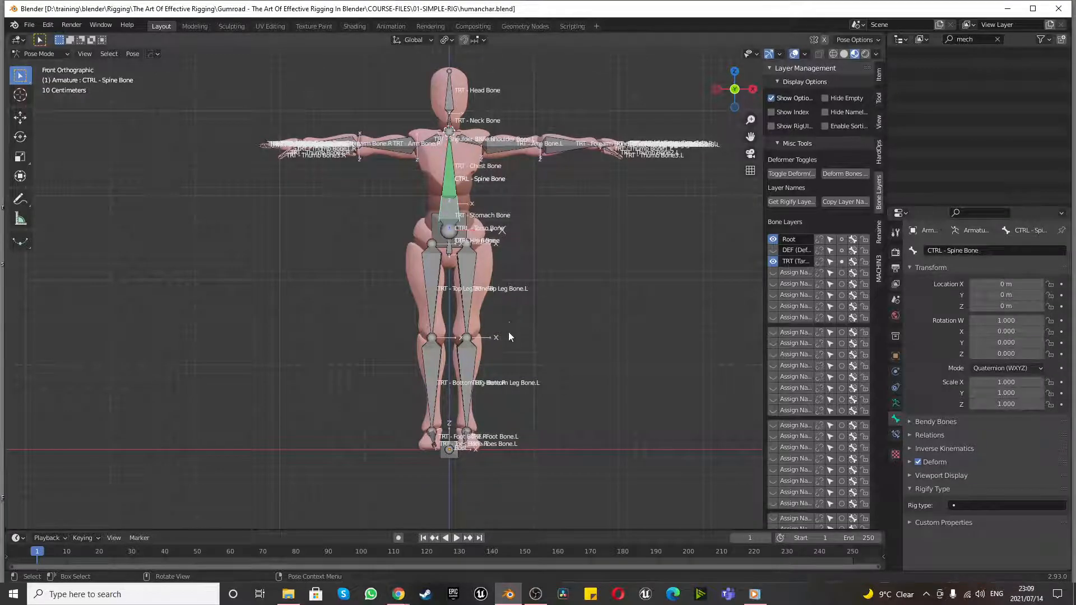
key(KP_3)
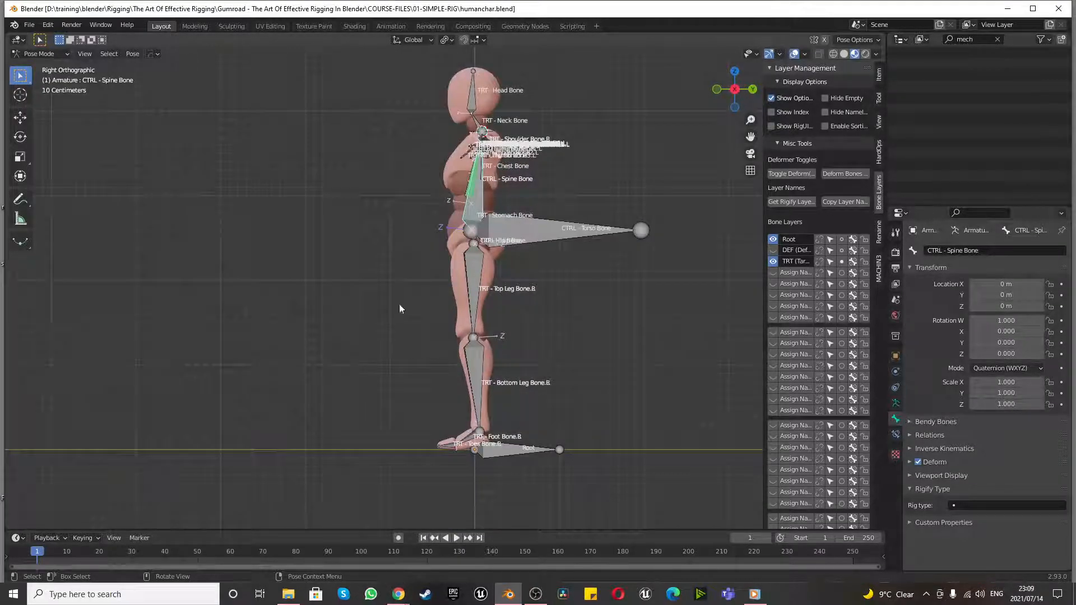
scroll(527, 510, up, 4)
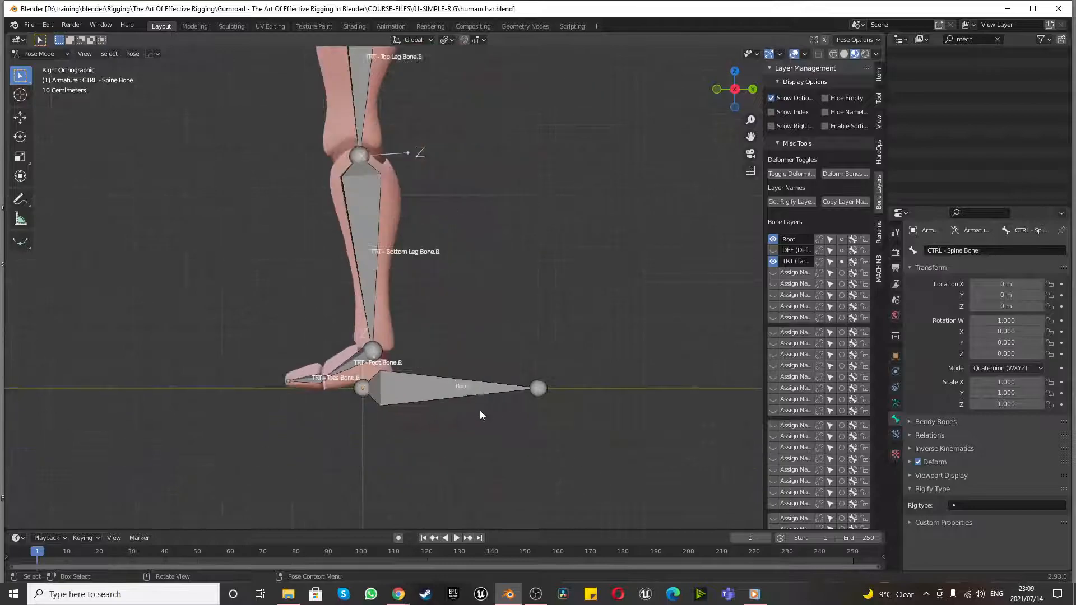
click(423, 387)
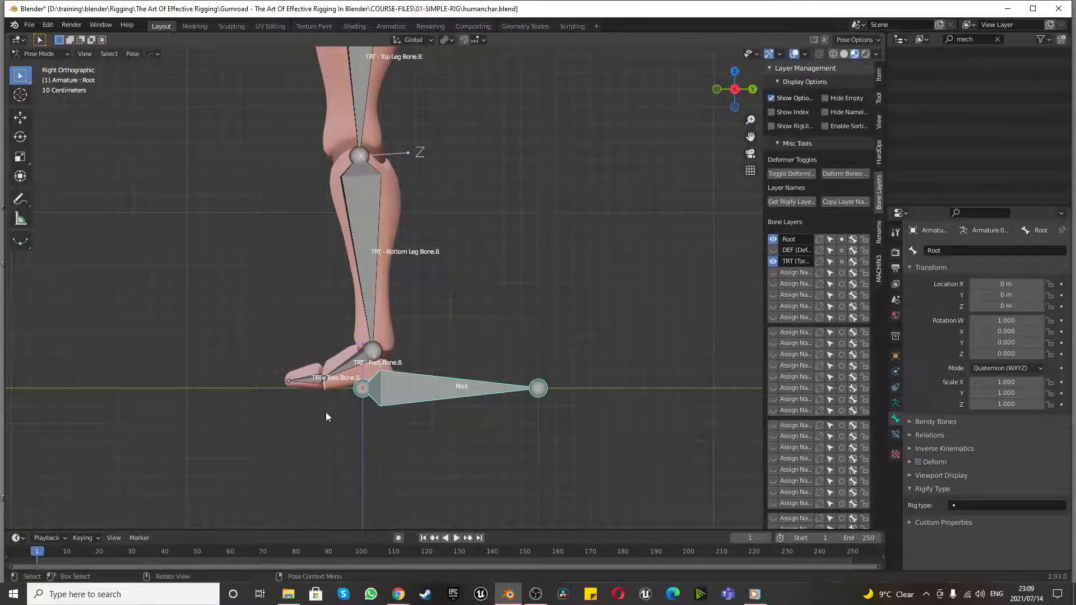
scroll(326, 414, down, 5)
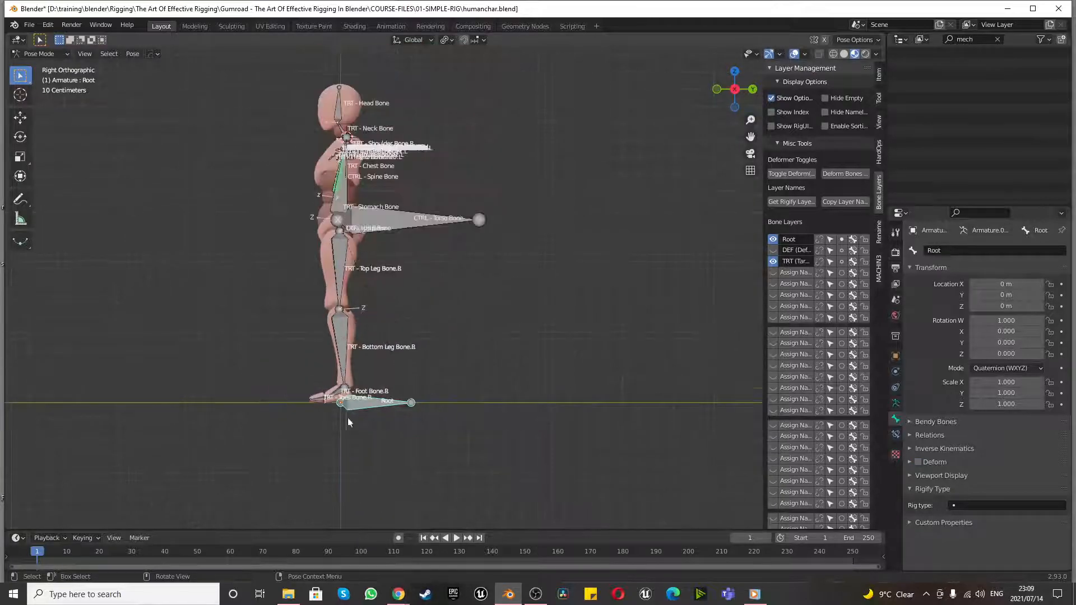
click(447, 40)
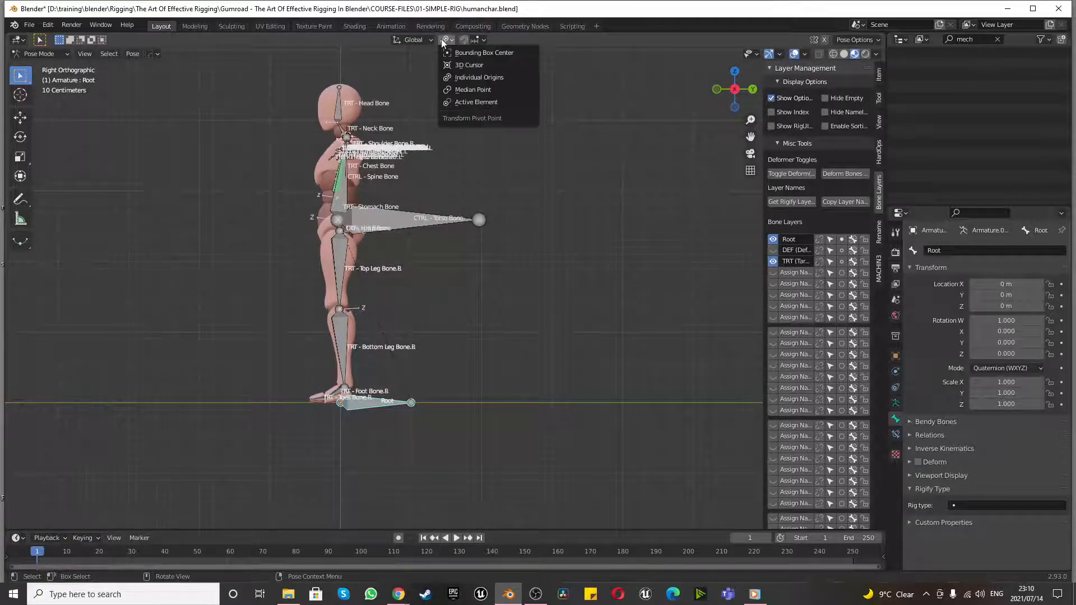
click(475, 77)
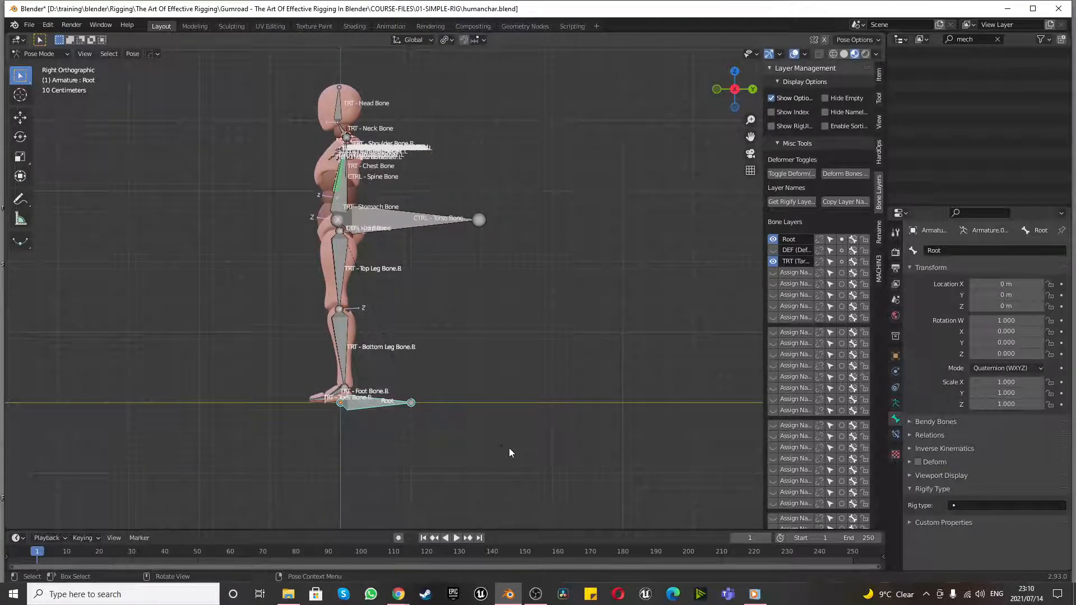
text(s3)
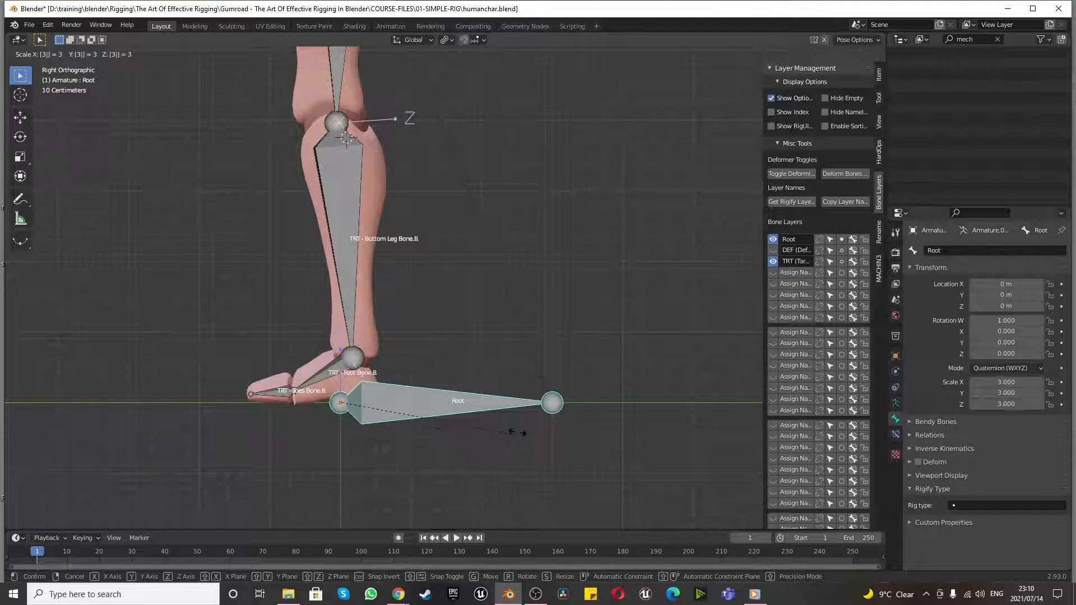
right_click(534, 455)
scroll(474, 468, down, 2)
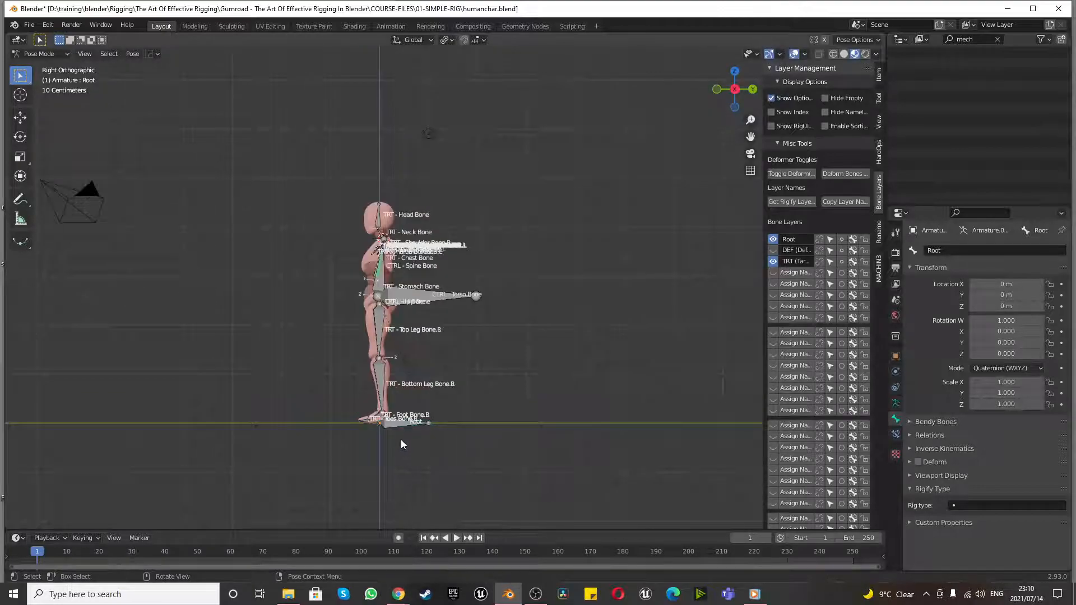
- Scale the Root bone by 3 in Edit Mode
scroll(402, 440, up, 3)
click(39, 53)
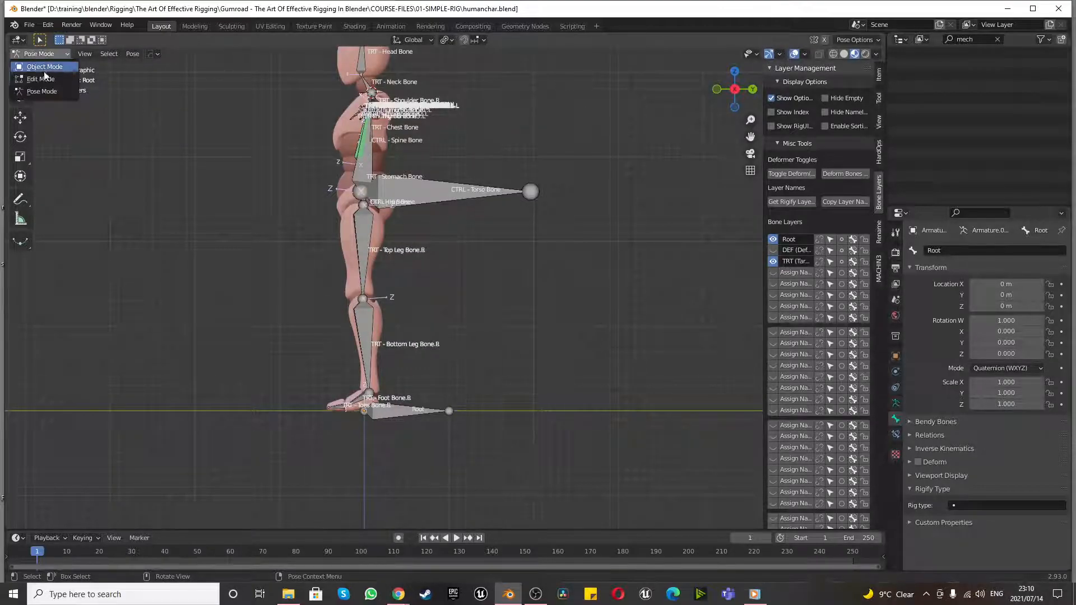
click(40, 72)
click(415, 419)
scroll(415, 426, down, 3)
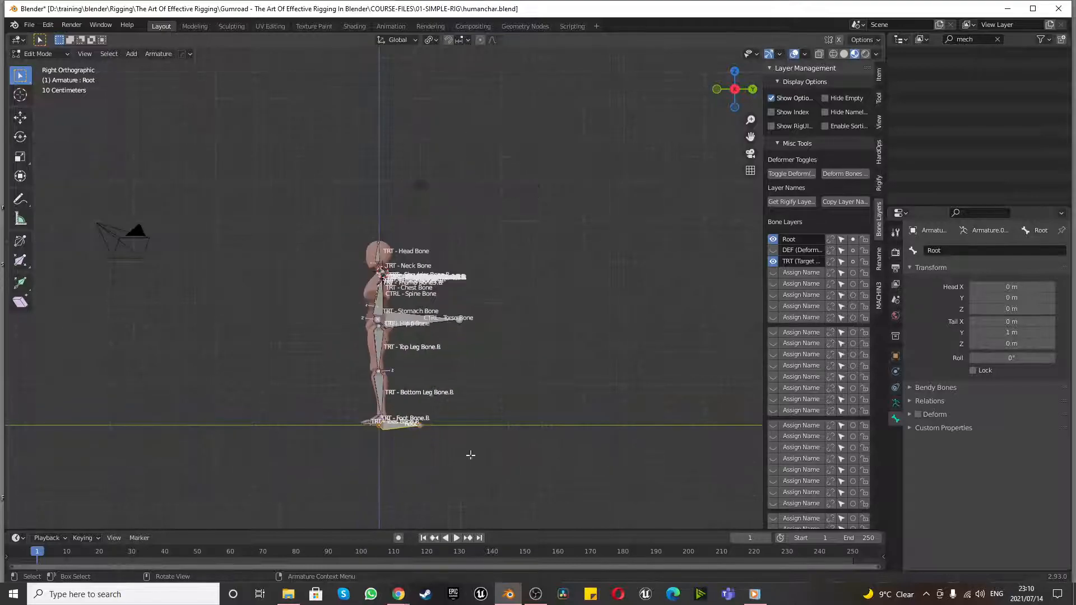
key(s)
key(3)
key(Return)
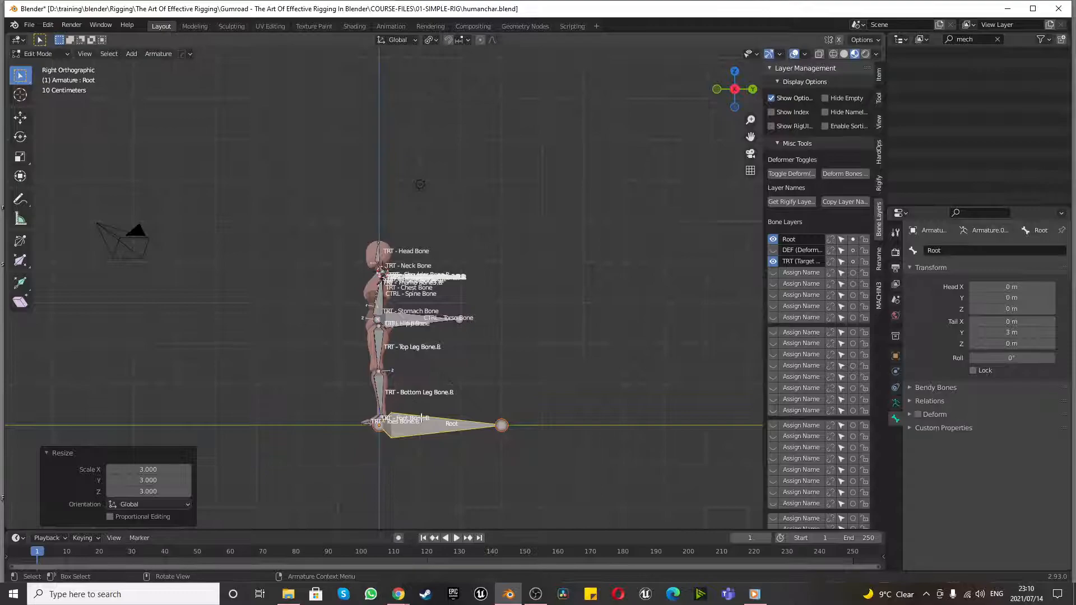
- Name bone layer 8 TORSO, move the CTRL - Torso Bone to it and make that layer visible
scroll(420, 418, up, 4)
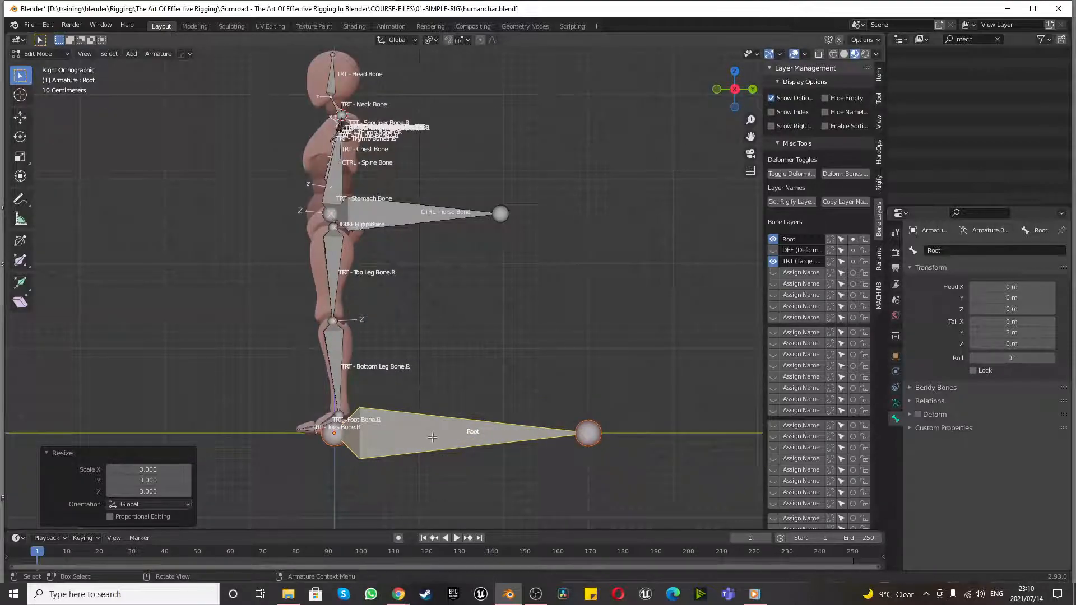
click(413, 218)
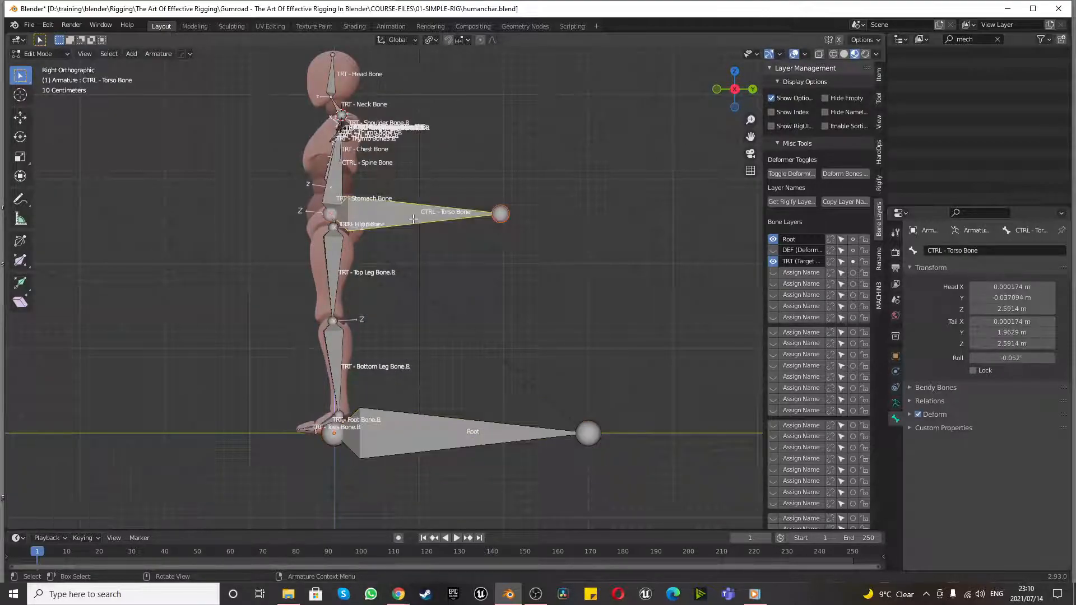
click(801, 332)
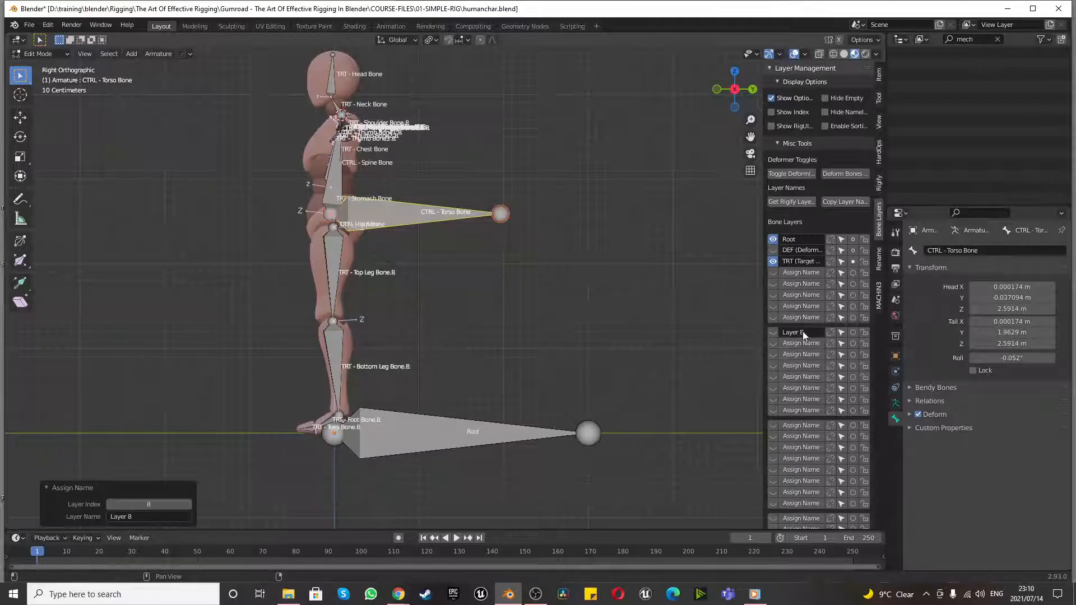
double_click(804, 332)
text(TORSO)
click(853, 333)
click(773, 332)
- Return the armature to Pose Mode with the CTRL - Spine Bone selected
scroll(358, 384, down, 4)
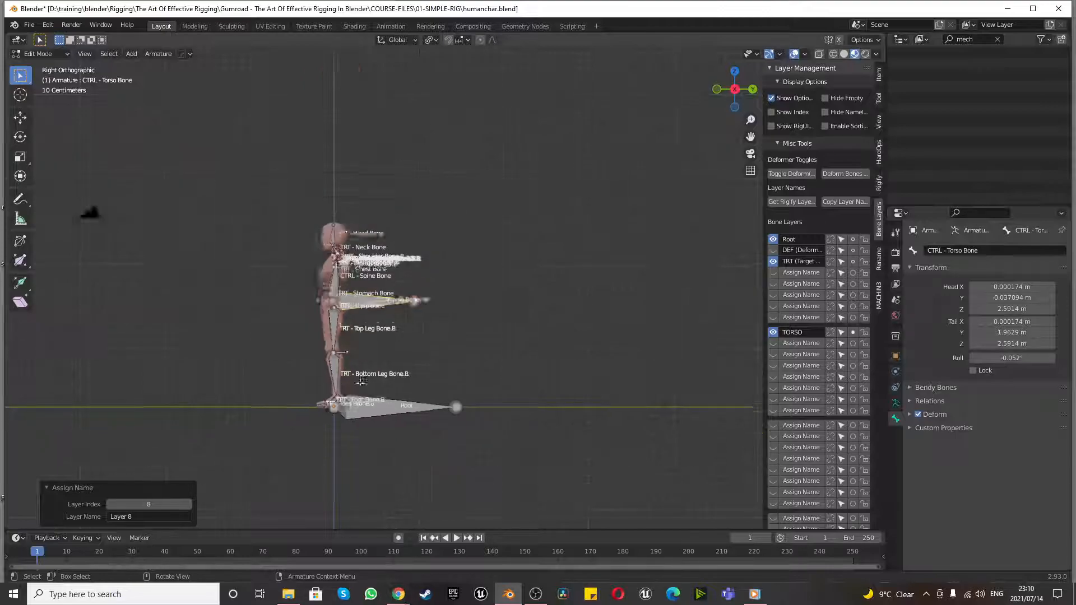
scroll(411, 279, up, 10)
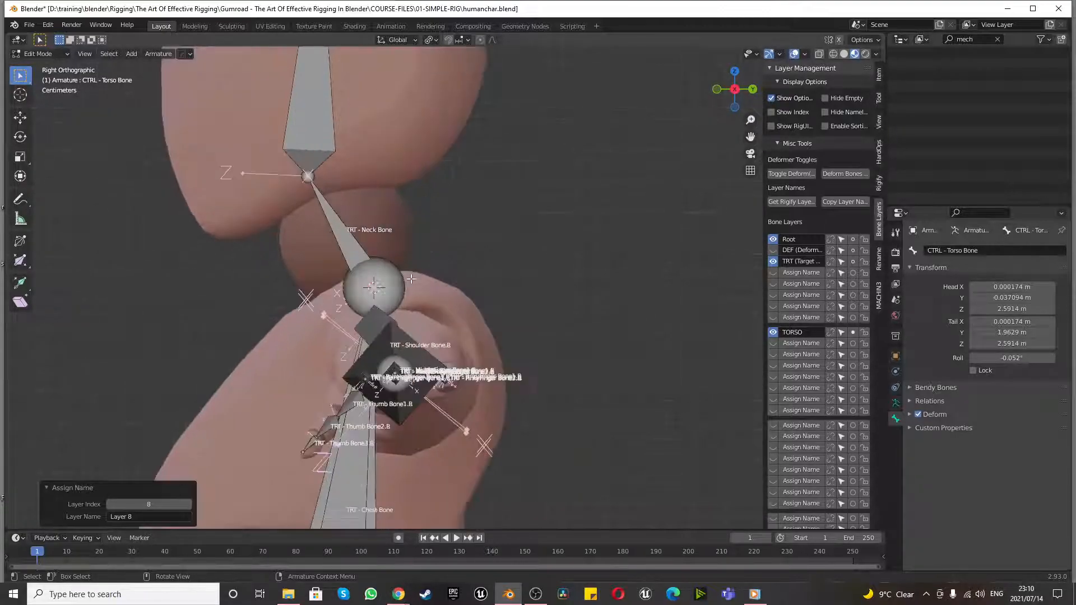
click(399, 293)
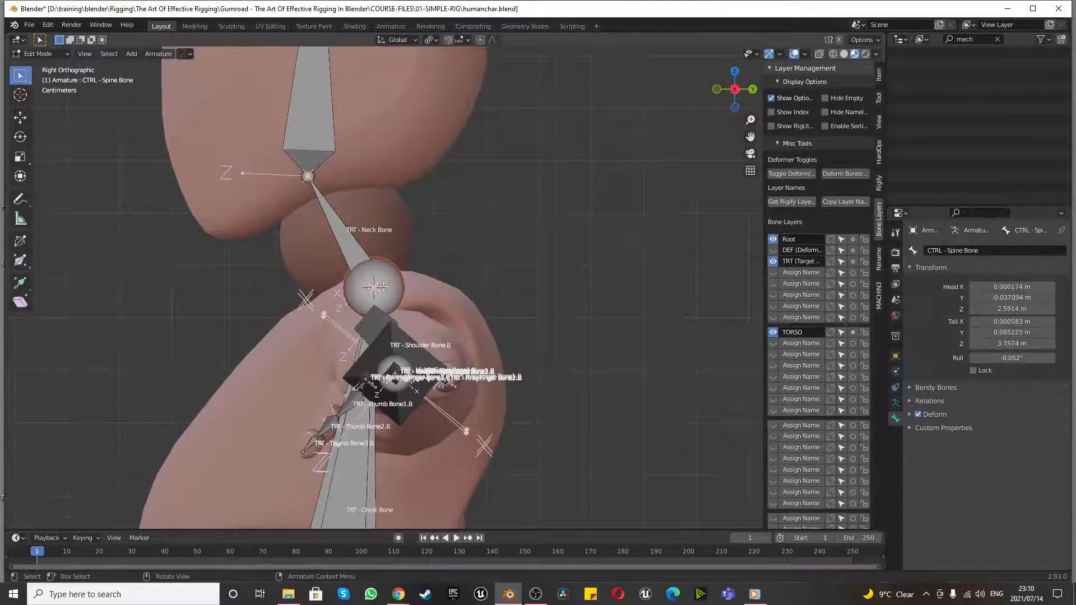
click(38, 53)
click(48, 92)
scroll(364, 163, down, 3)
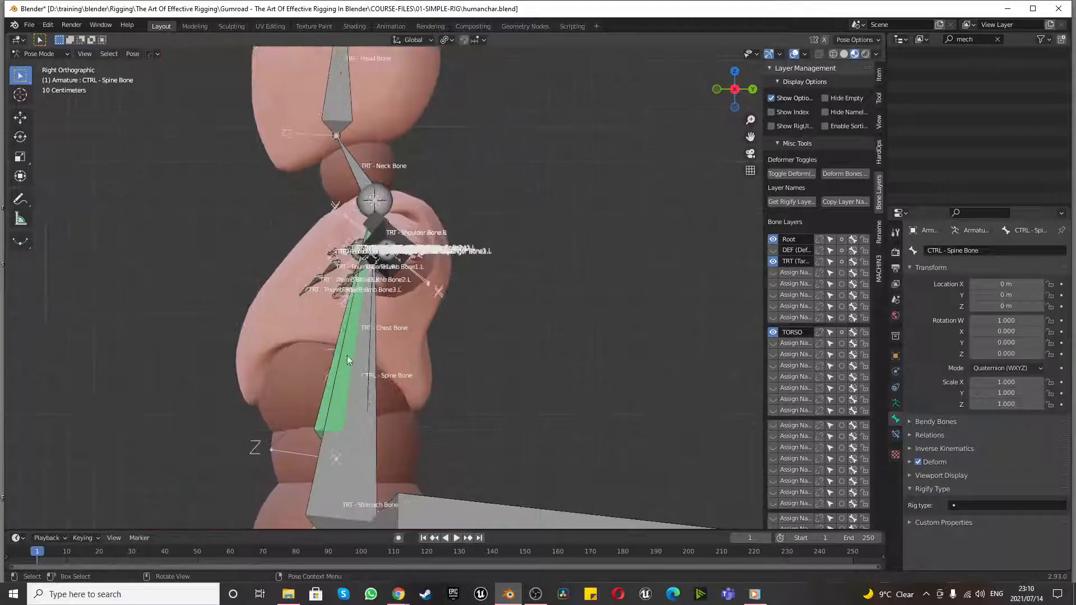
click(366, 422)
click(351, 459)
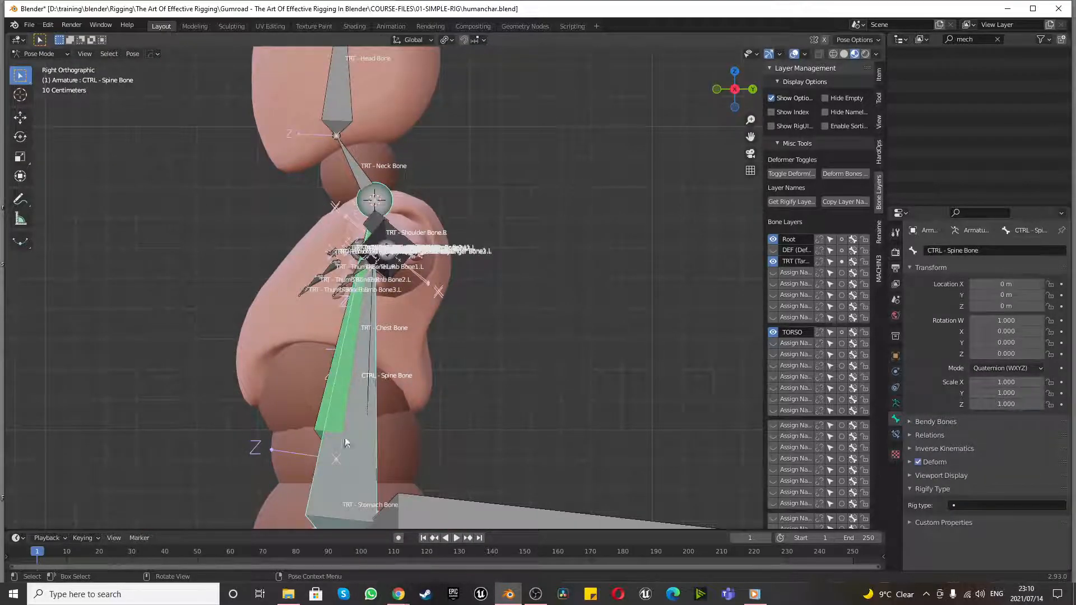
- Try rotating the CTRL - Spine Bone in side view to test how the upper body bends, cancelling each rotation
scroll(351, 453, down, 5)
key(r)
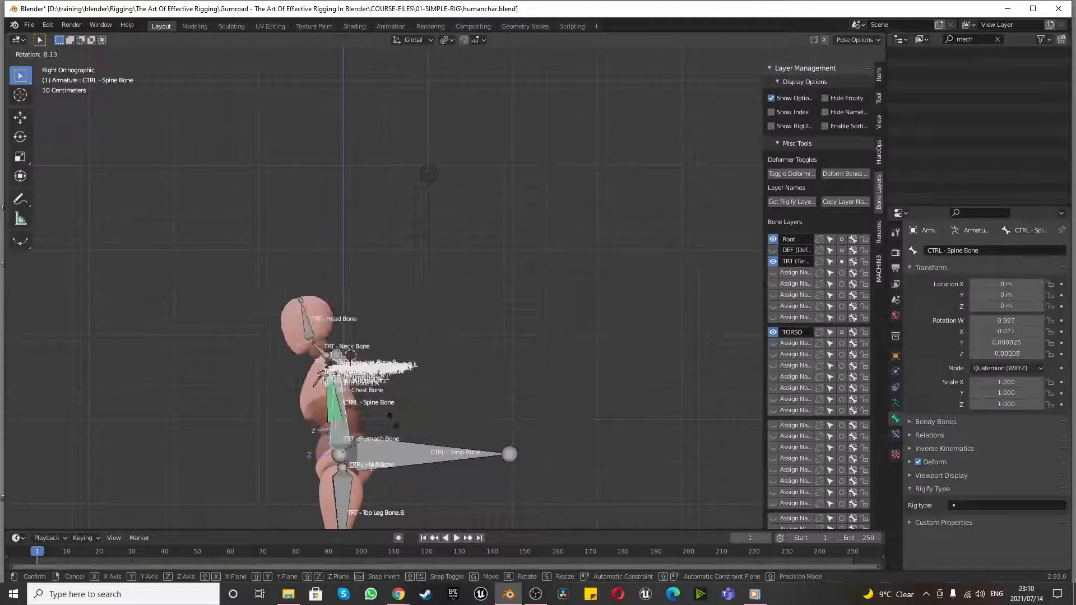
key(Escape)
scroll(368, 297, down, 4)
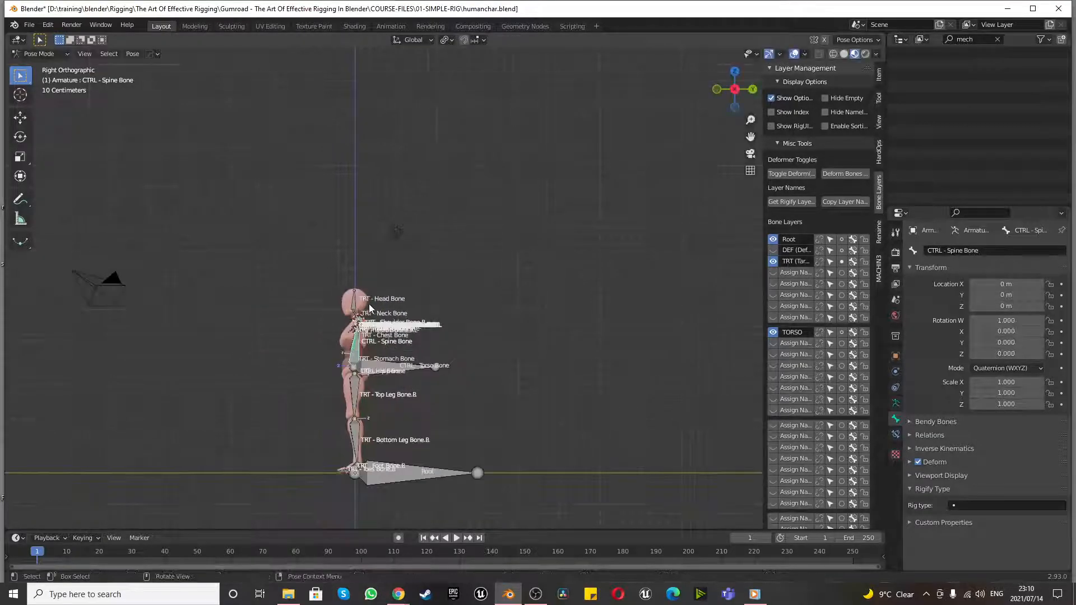
scroll(368, 302, up, 6)
key(r)
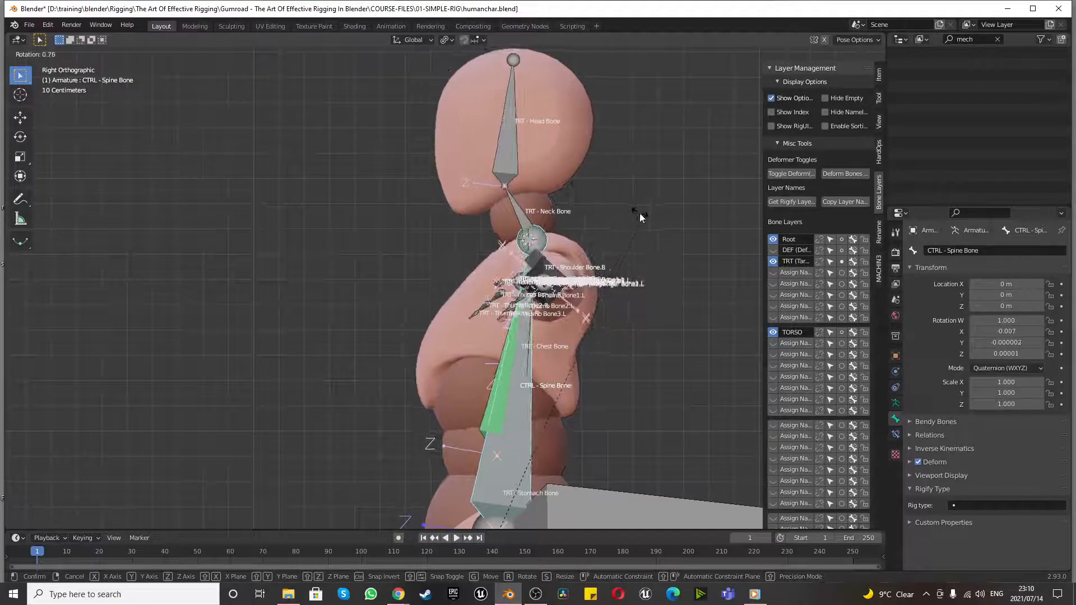
key(Escape)
scroll(640, 213, down, 7)
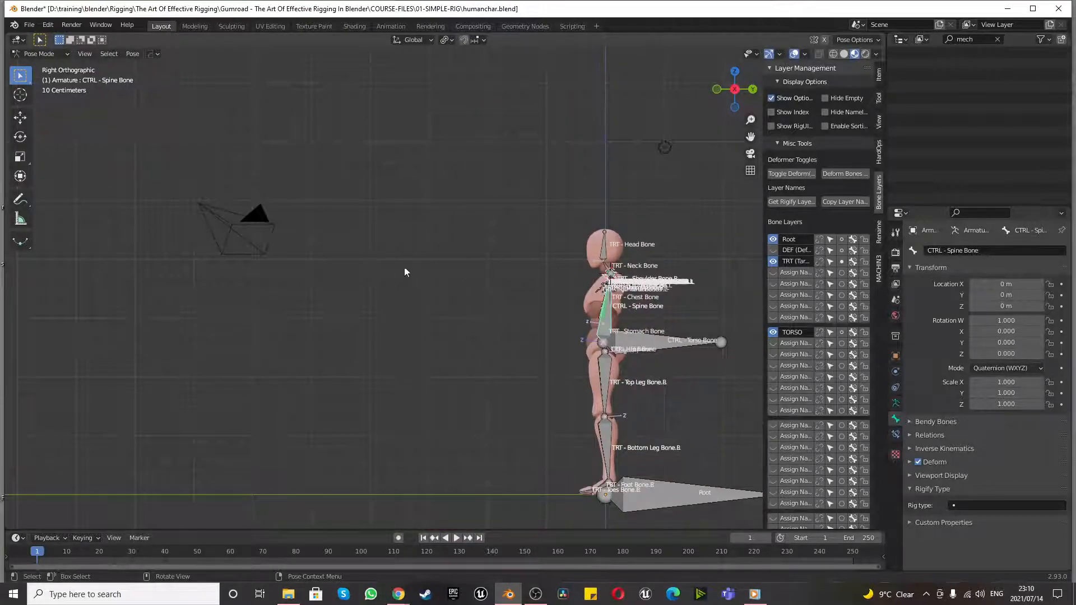
scroll(748, 305, up, 4)
key(r)
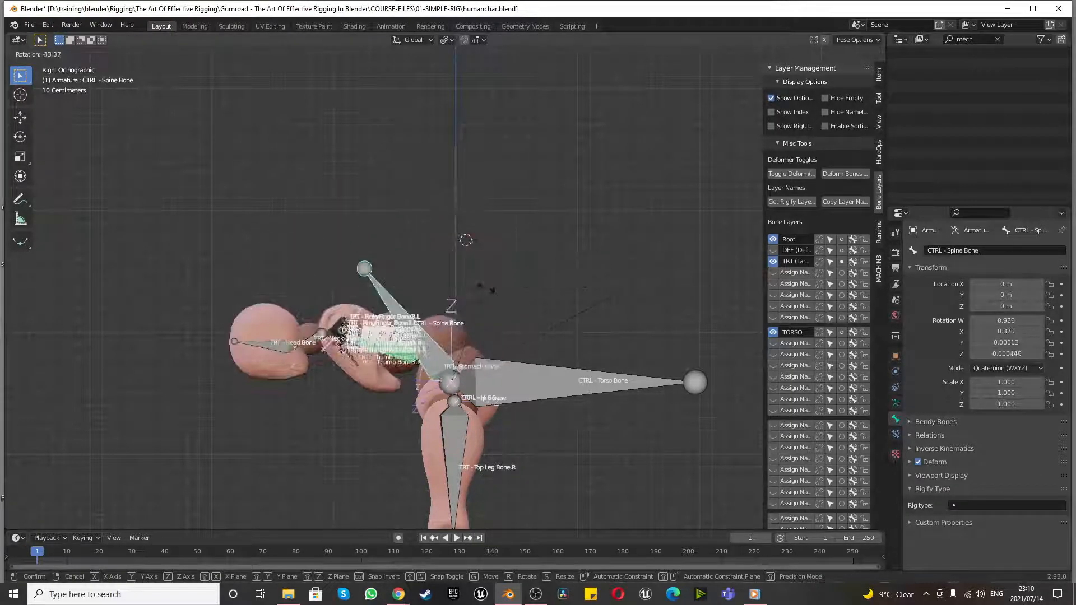
right_click(496, 280)
scroll(477, 264, up, 4)
scroll(473, 263, down, 6)
scroll(471, 263, up, 5)
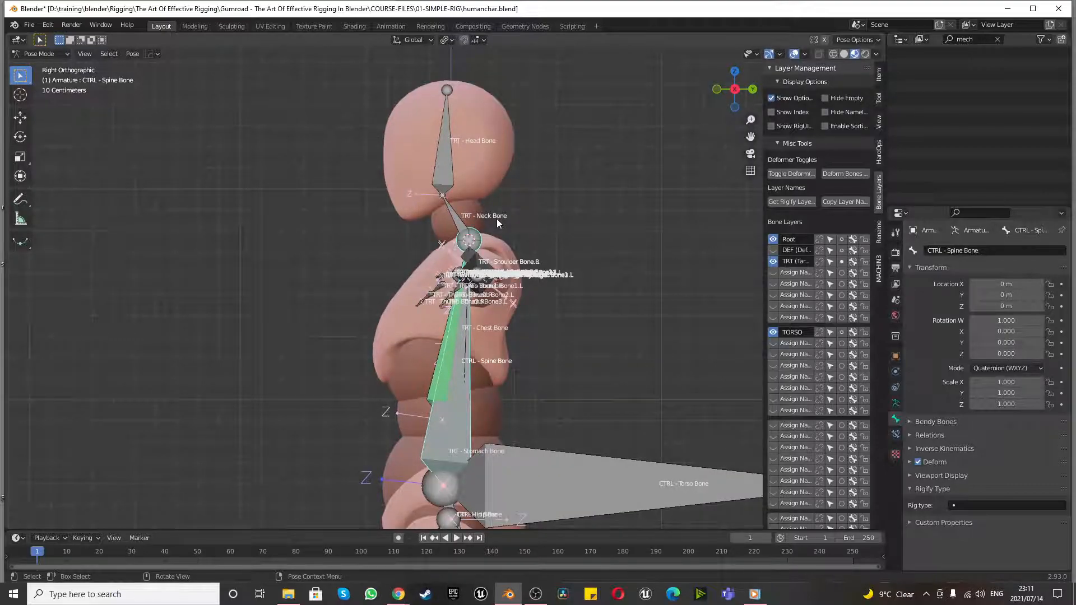
scroll(497, 219, down, 5)
scroll(503, 213, up, 6)
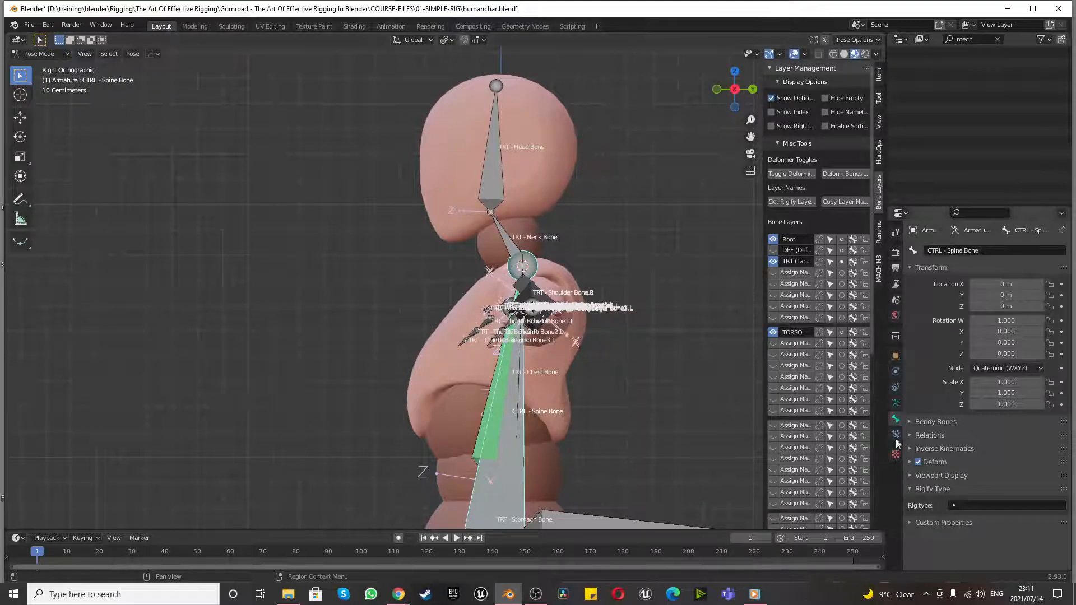
click(896, 404)
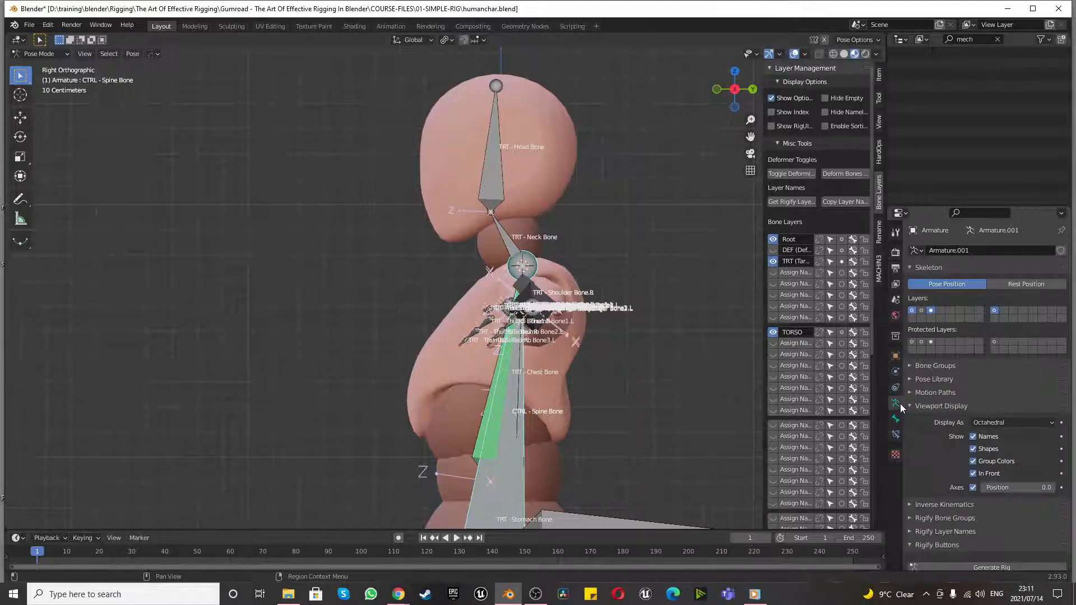
click(895, 419)
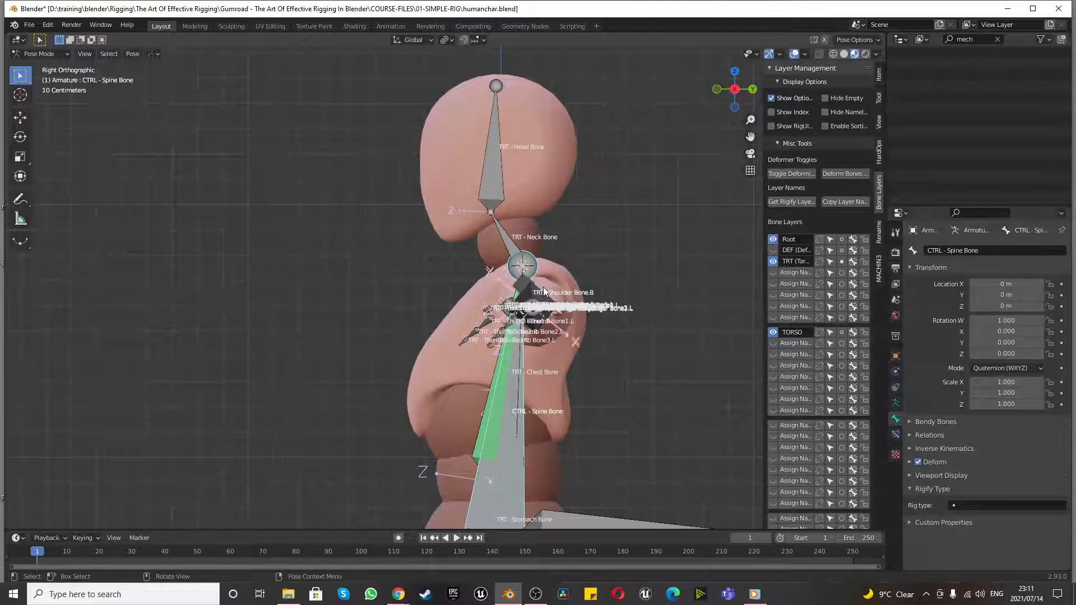
scroll(474, 300, up, 2)
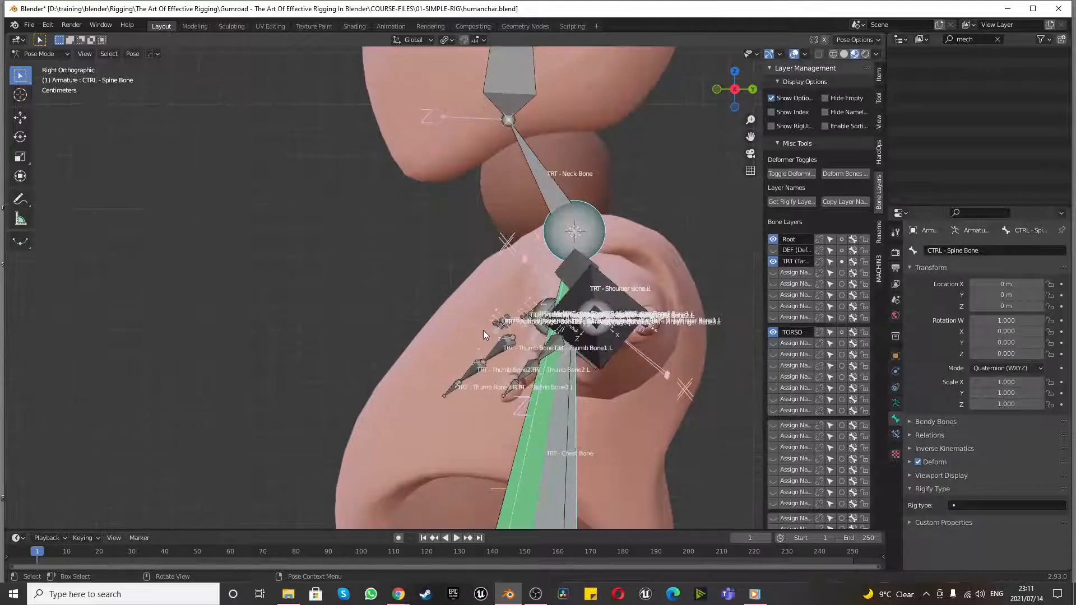
scroll(483, 331, down, 3)
- Switch the armature to Object Mode, use solid viewport shading and show the armature's data properties
click(833, 53)
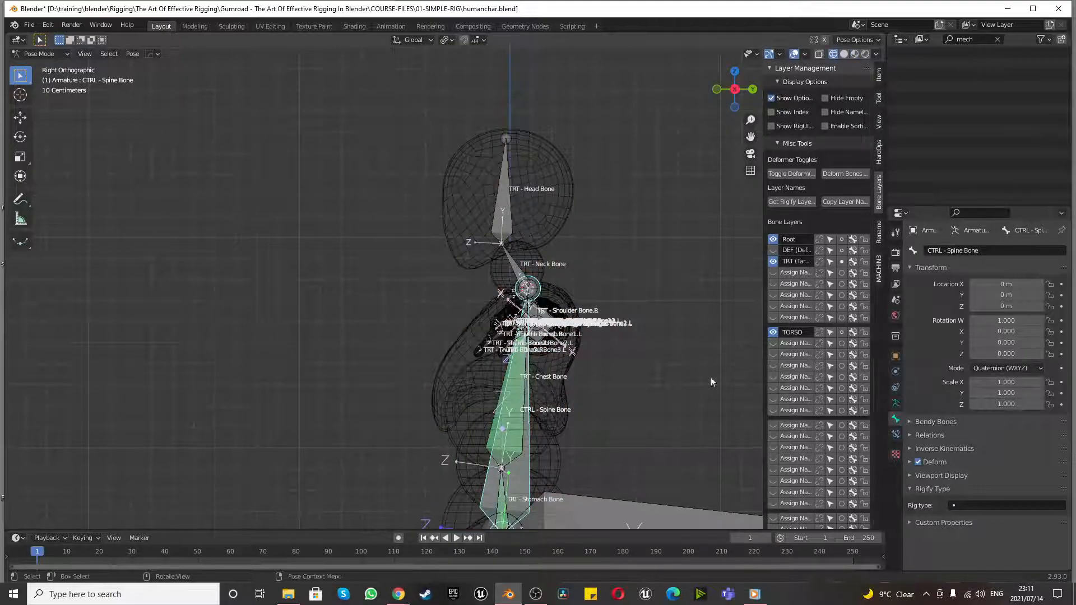
click(30, 53)
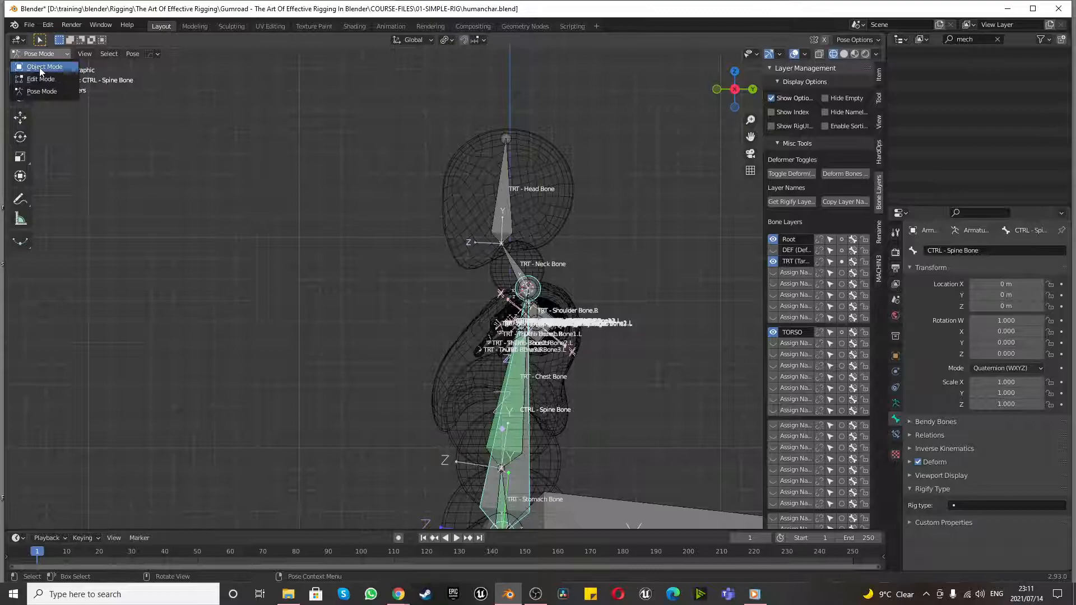
click(39, 67)
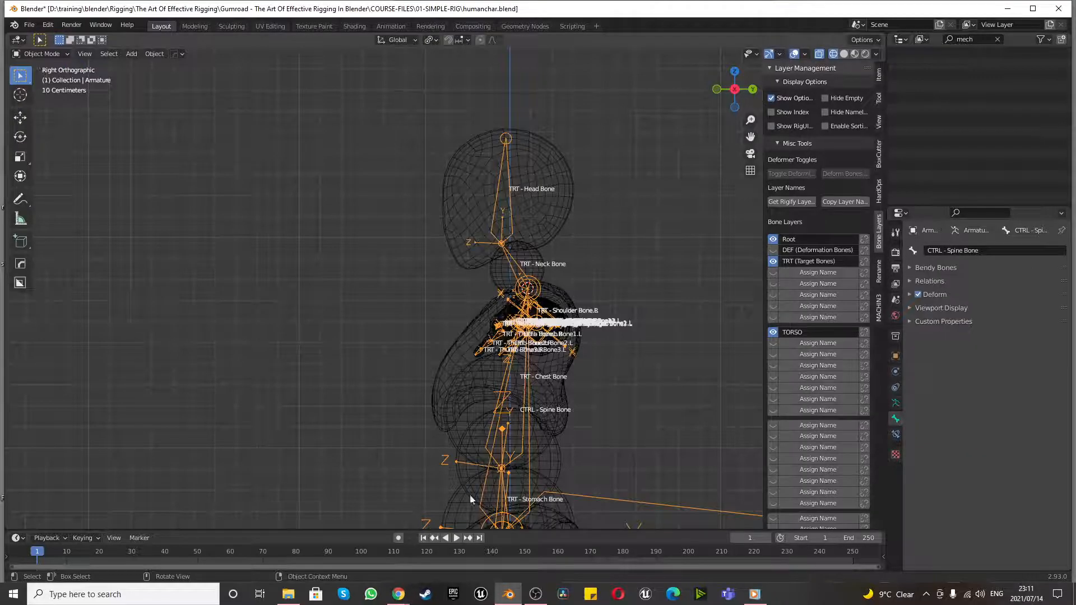
click(845, 54)
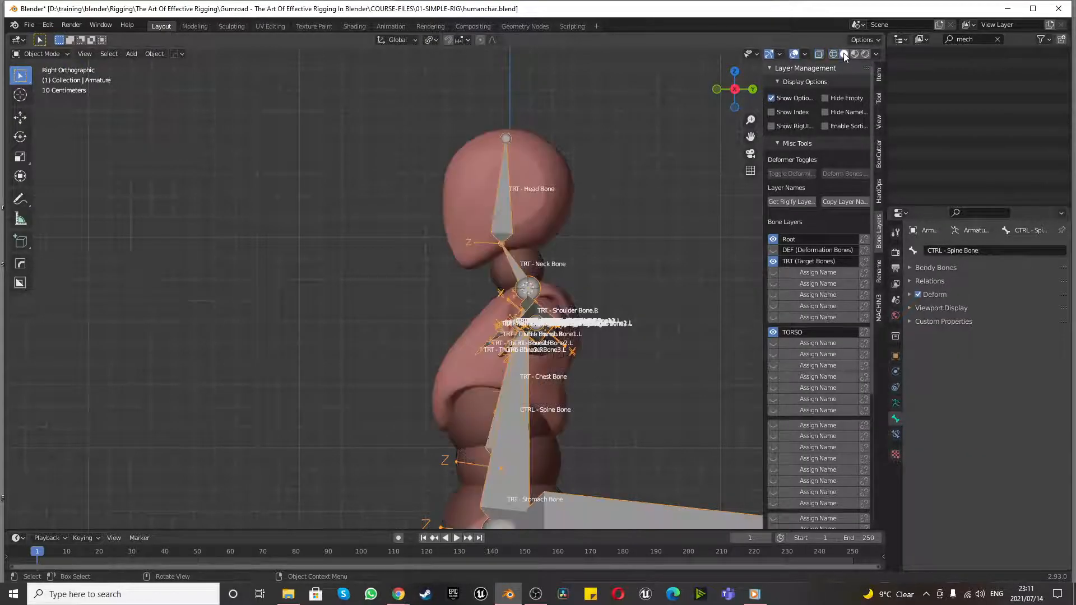
click(896, 403)
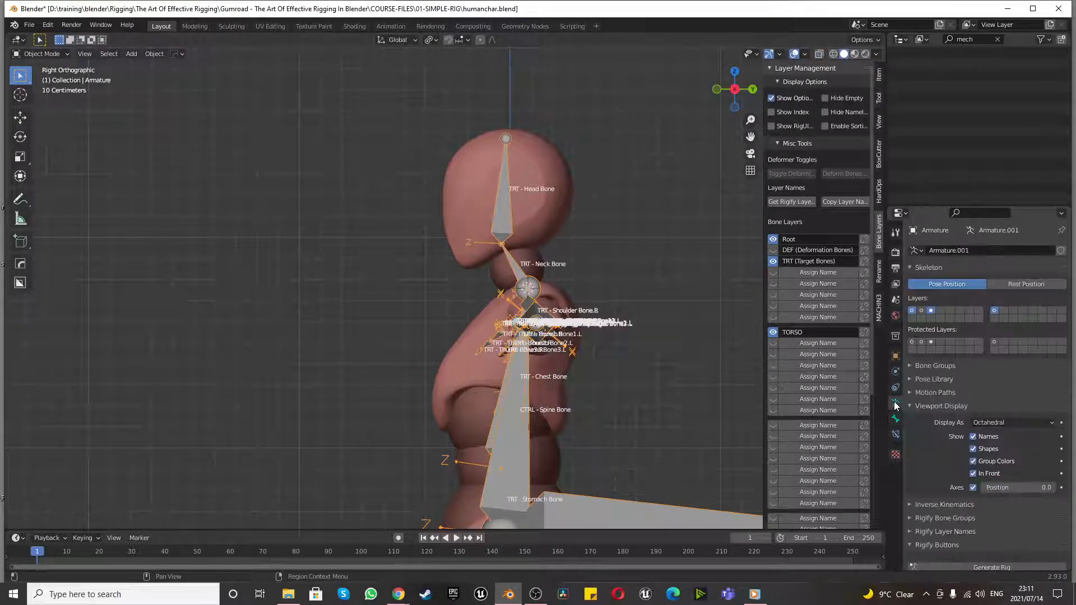
- Try the Wire bone display with the axes position at 0.7, and restore the Octahedral display
click(1000, 422)
click(985, 484)
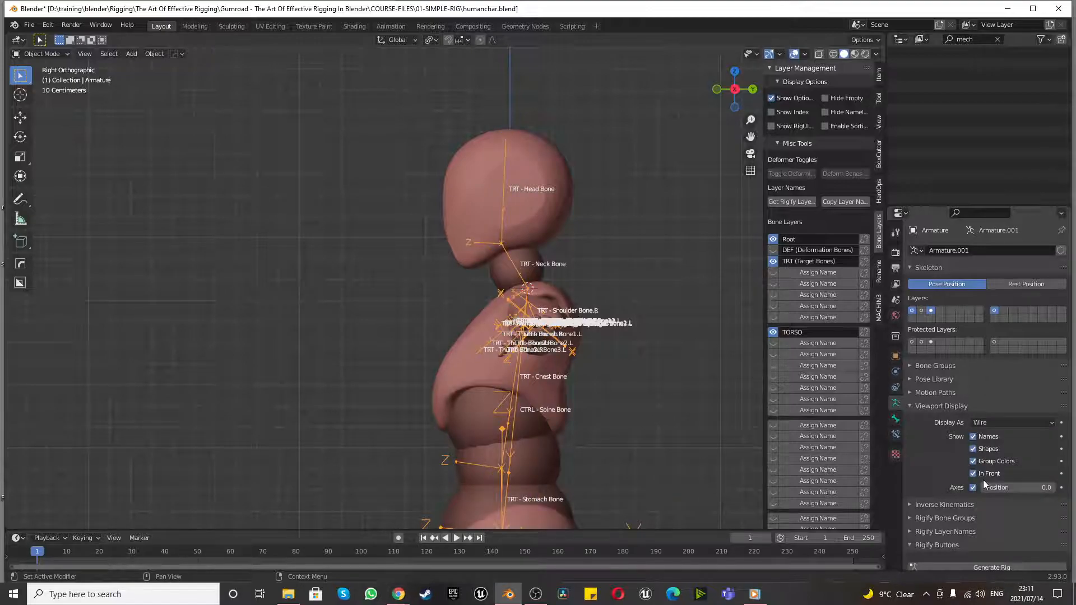
click(998, 422)
click(998, 422)
drag(1019, 488, 1037, 488)
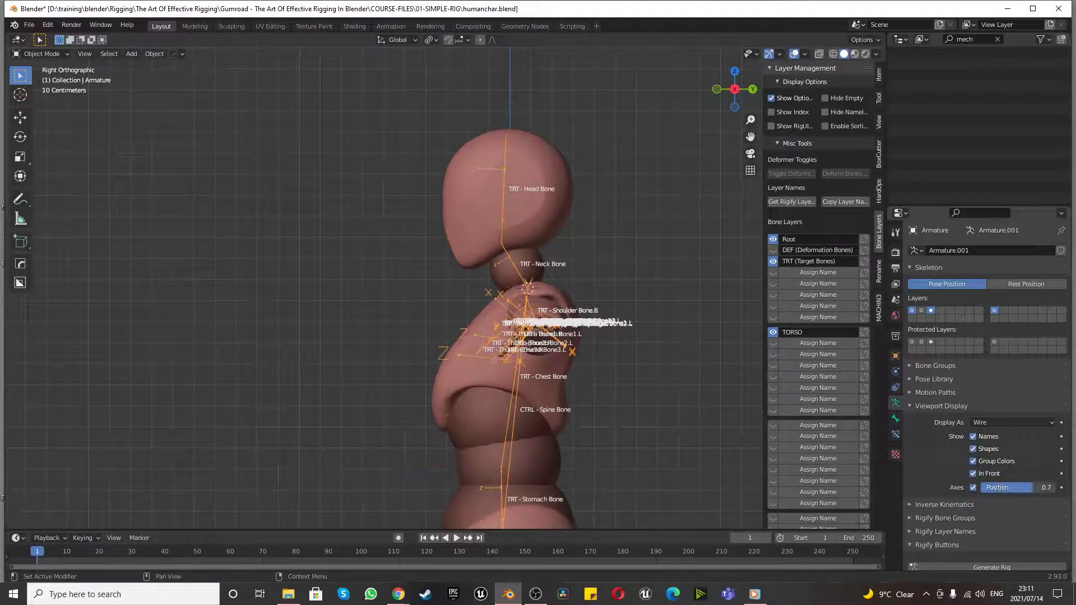
click(1003, 422)
click(1002, 435)
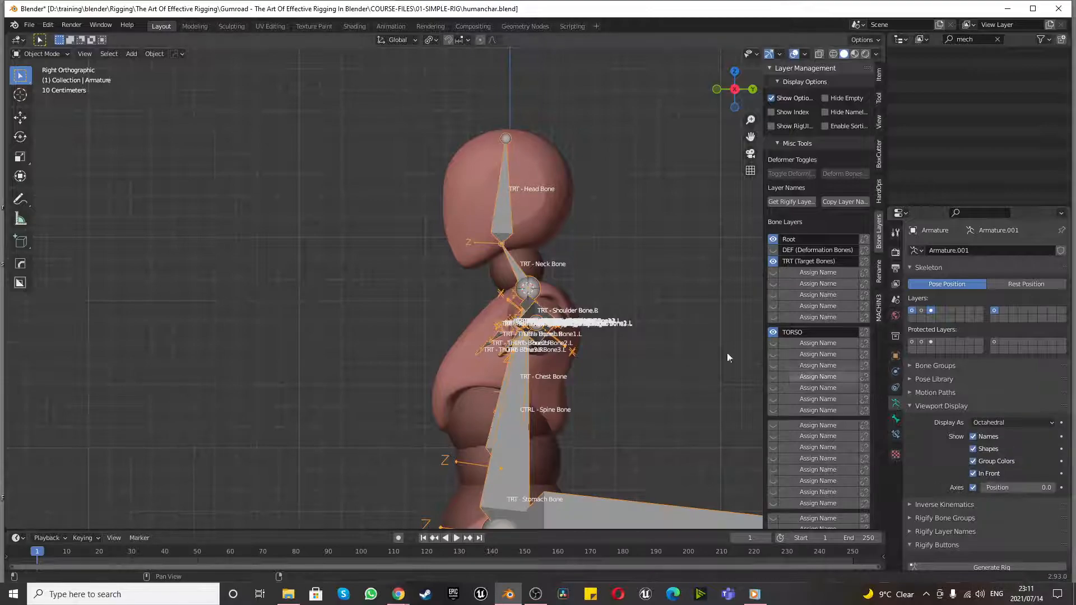
- Turn on X-ray shading and examine the bones around the base of the neck
click(819, 54)
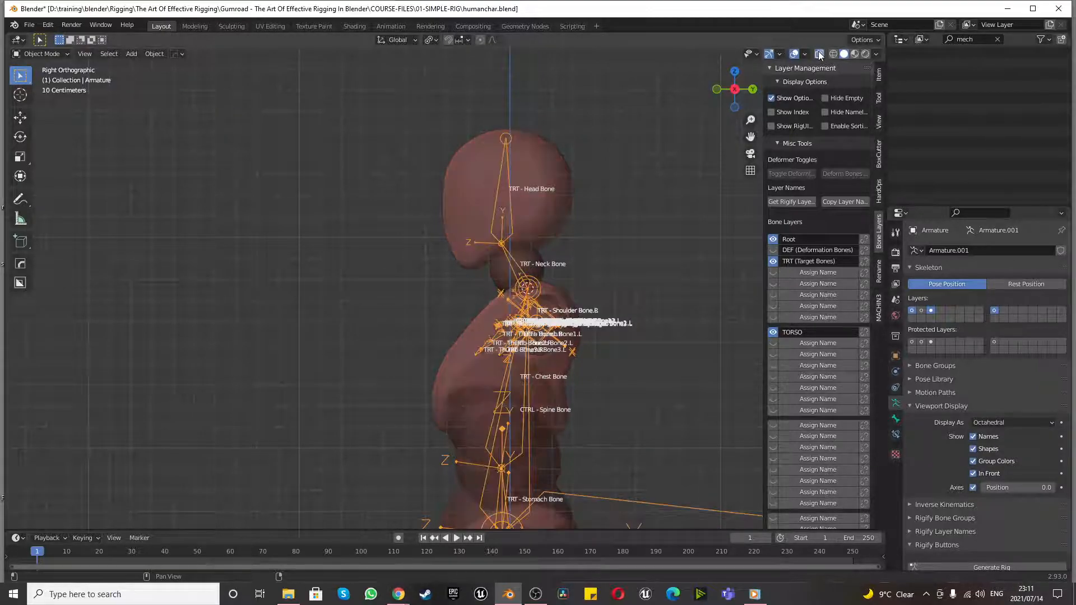
scroll(615, 262, up, 5)
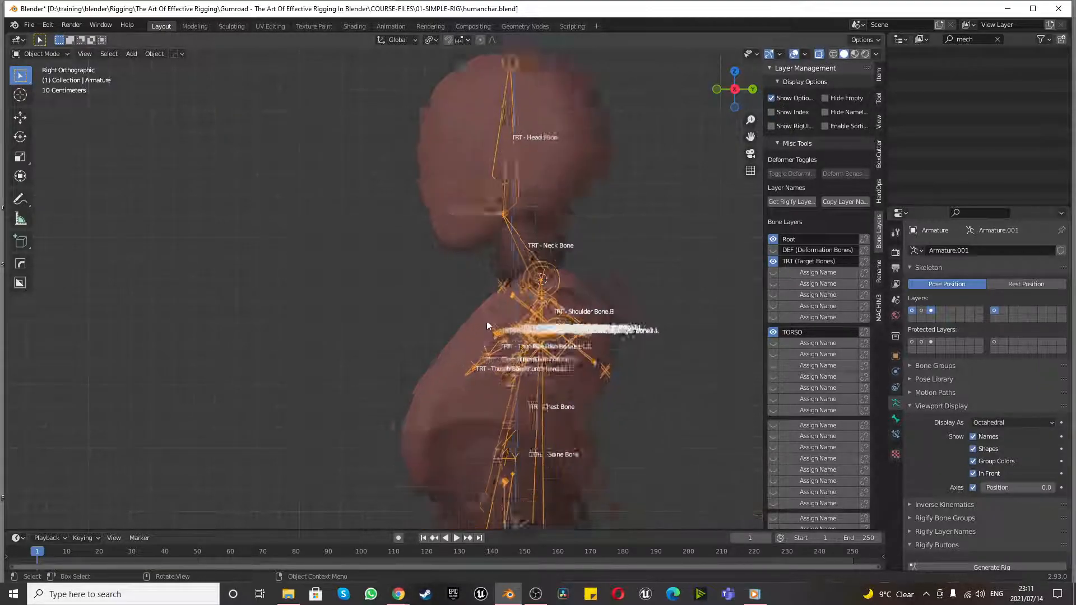
scroll(615, 262, up, 6)
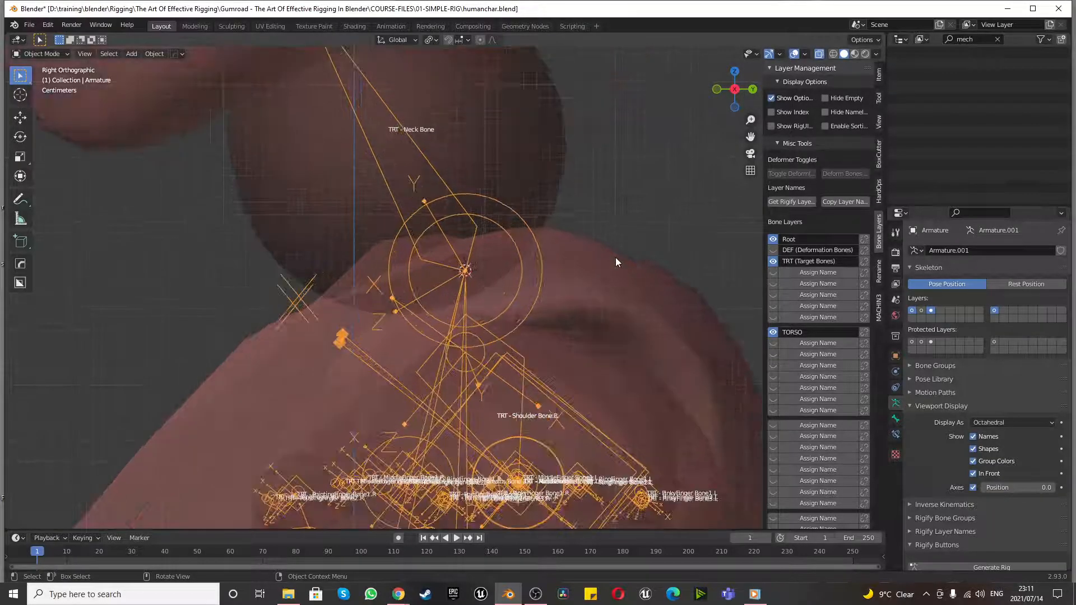
scroll(559, 264, down, 8)
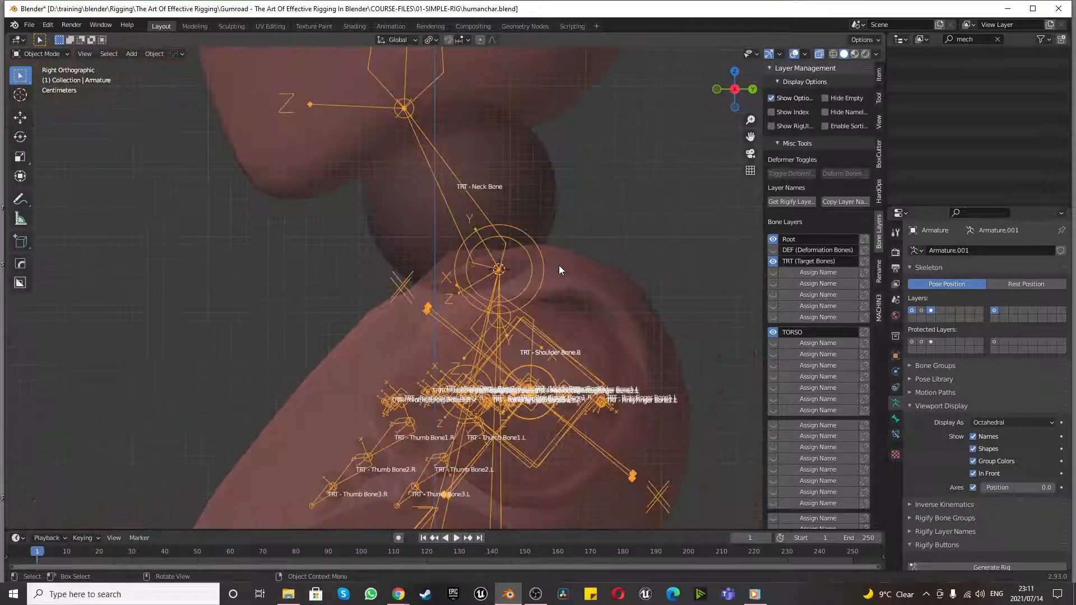
scroll(548, 231, up, 2)
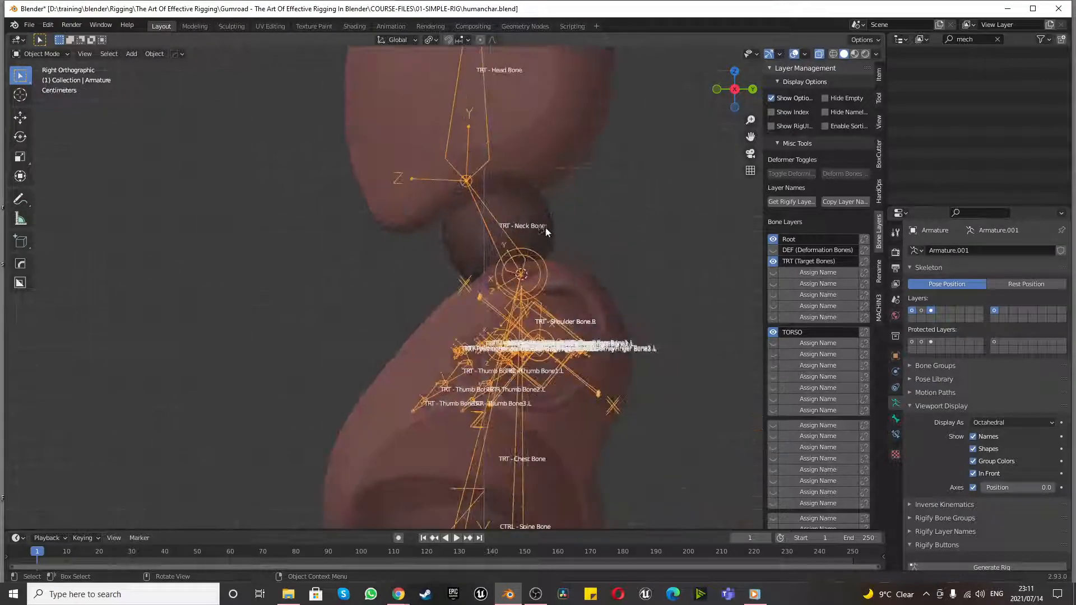
scroll(486, 327, down, 4)
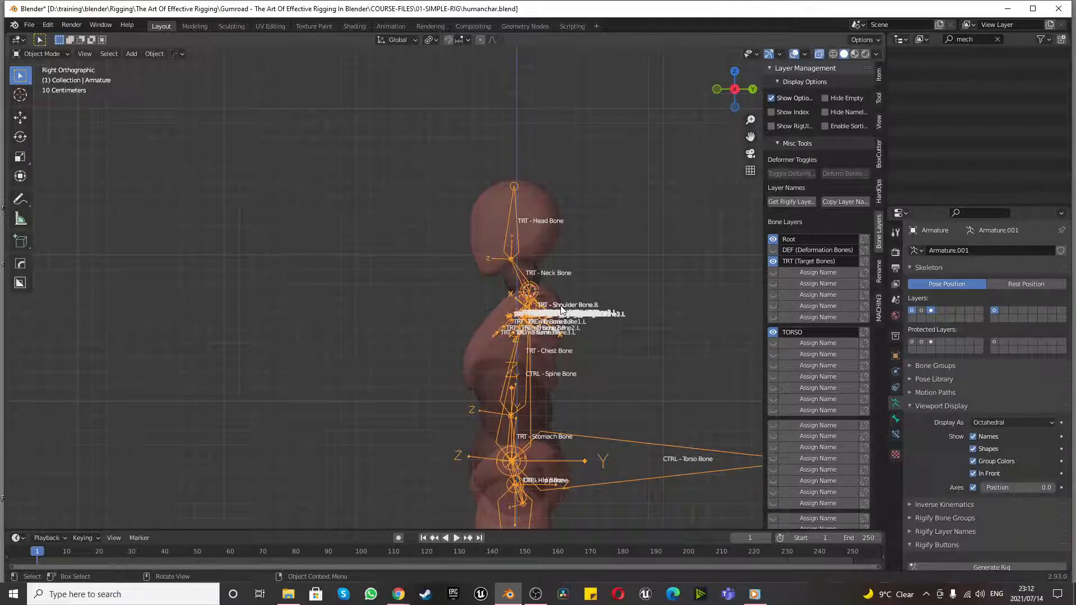
scroll(560, 312, up, 8)
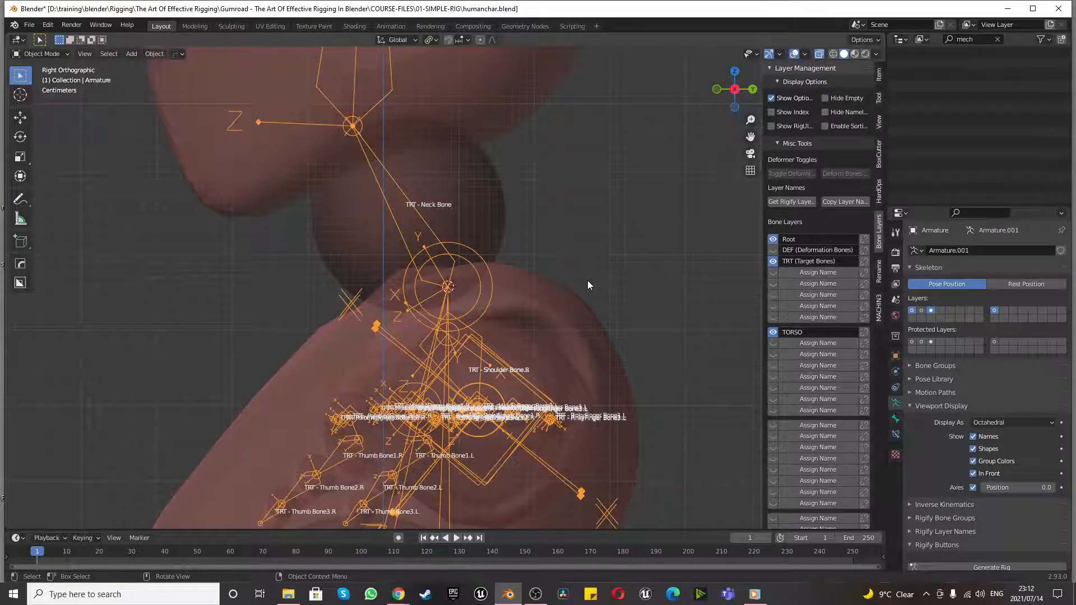
scroll(478, 268, up, 2)
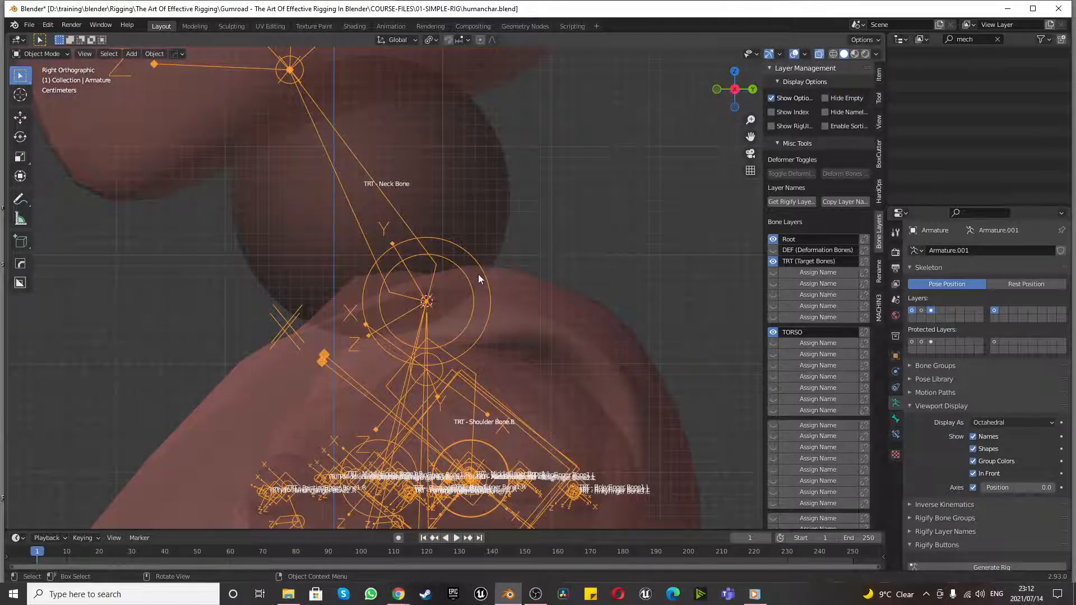
- Select the armature instead of the body mesh and switch it to Edit Mode
click(482, 273)
scroll(482, 286, down, 5)
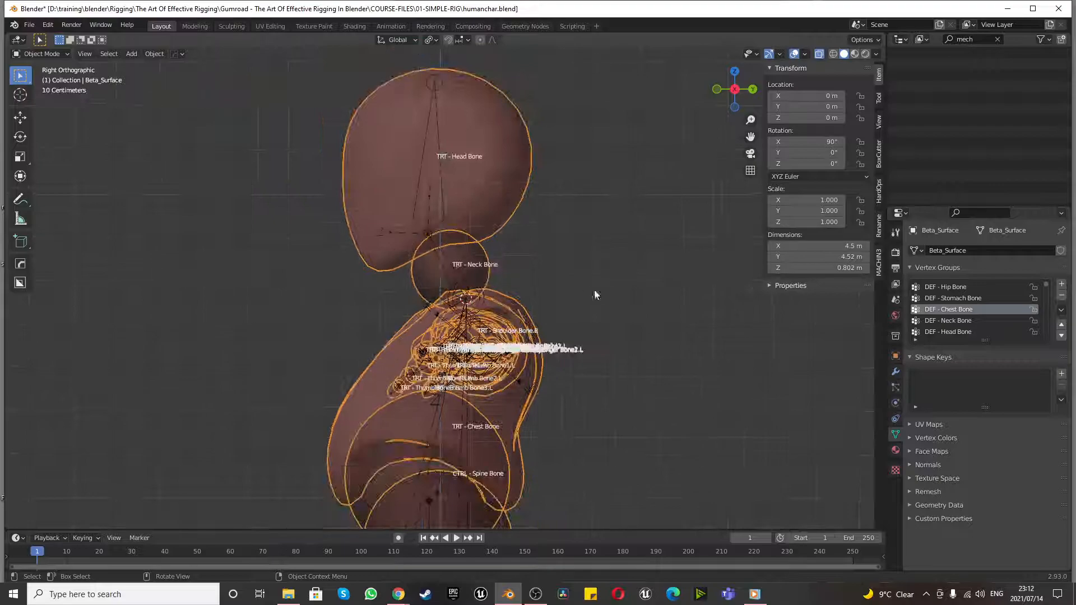
click(577, 320)
click(442, 397)
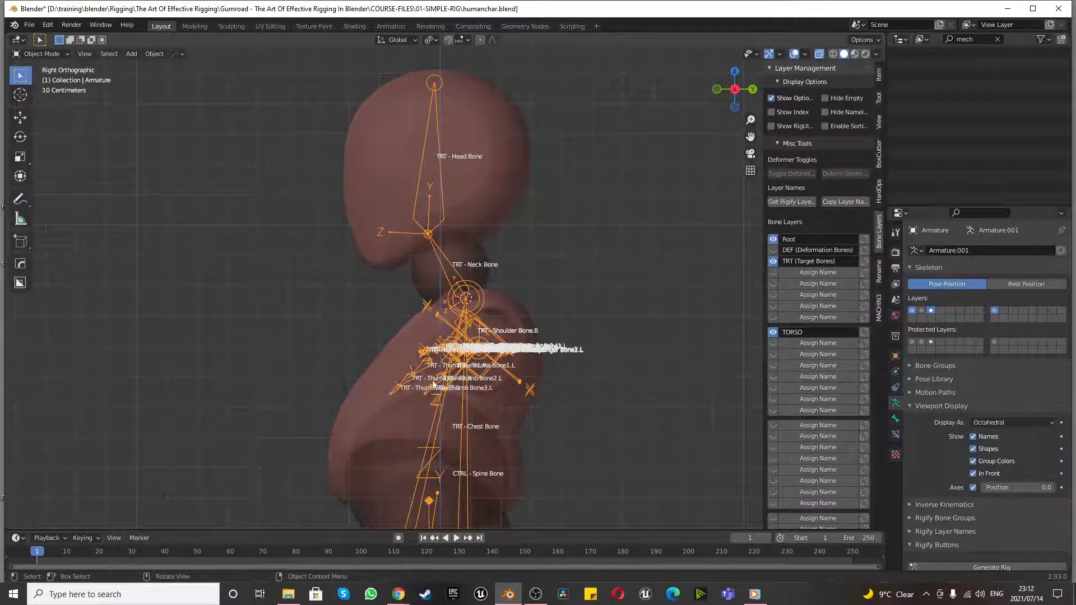
click(55, 53)
click(53, 79)
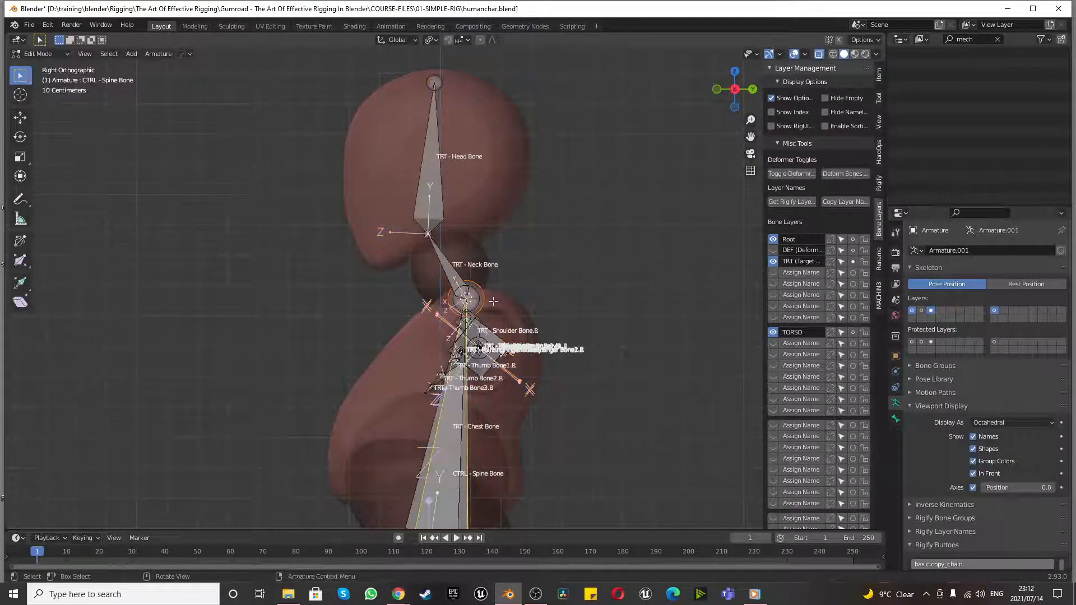
- Select the tail joint of the CTRL - Spine Bone at the neck base and show its bone properties
scroll(493, 301, up, 4)
click(469, 309)
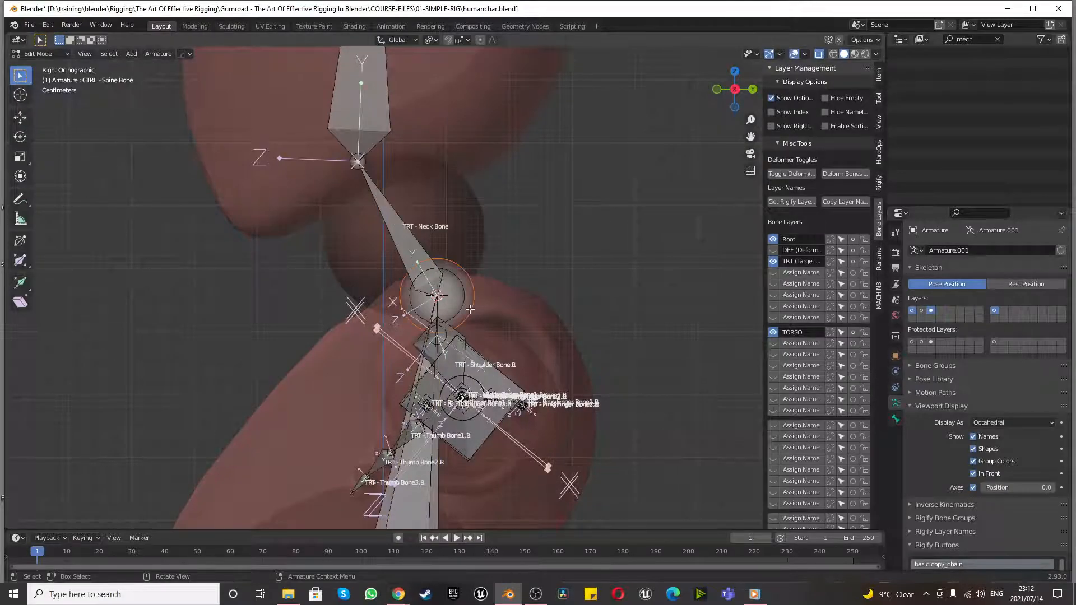
click(896, 419)
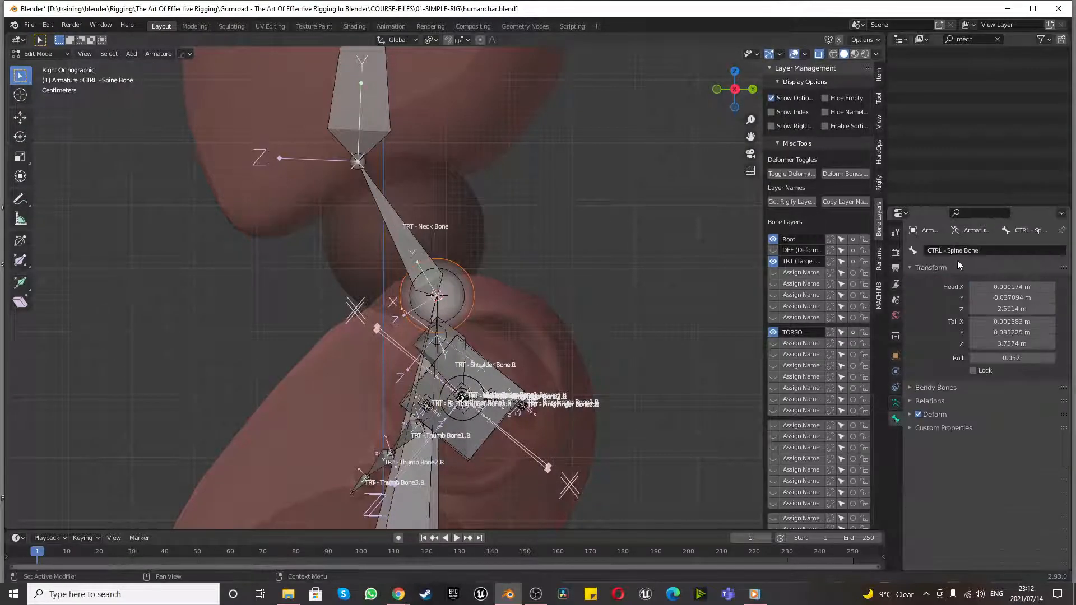
- Extrude a bone 1 m along the global Y axis from the tail of the CTRL - Spine Bone
scroll(411, 340, down, 5)
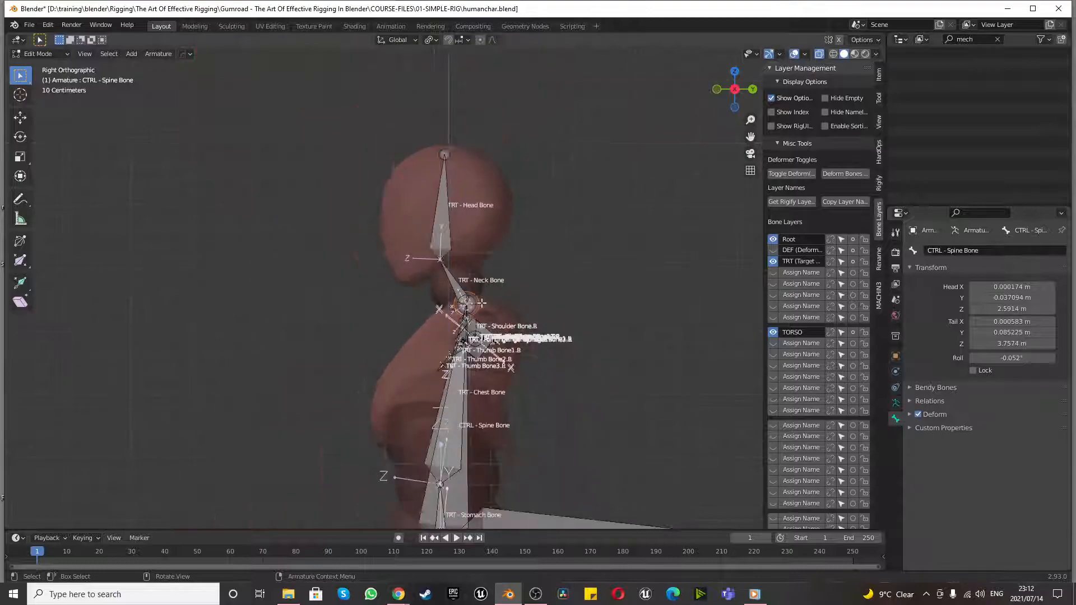
scroll(522, 337, up, 3)
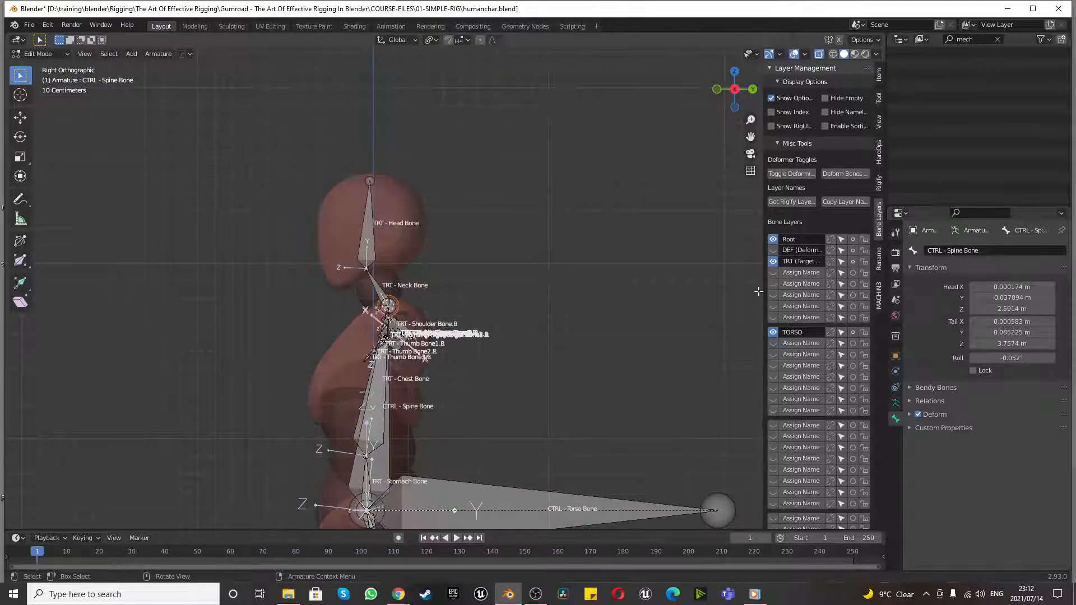
scroll(428, 308, up, 5)
scroll(417, 336, down, 3)
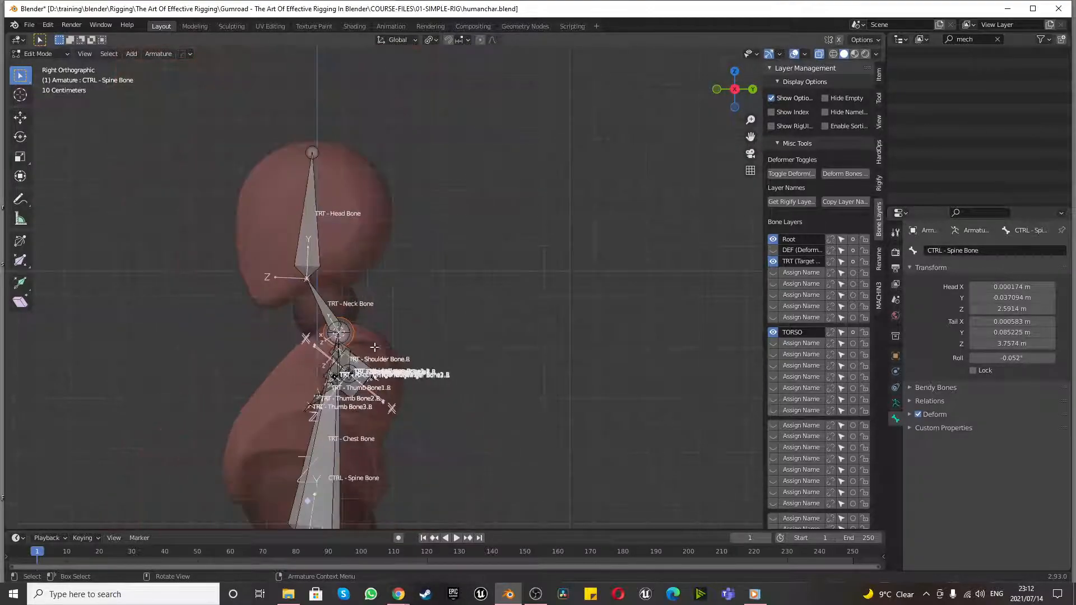
key(e)
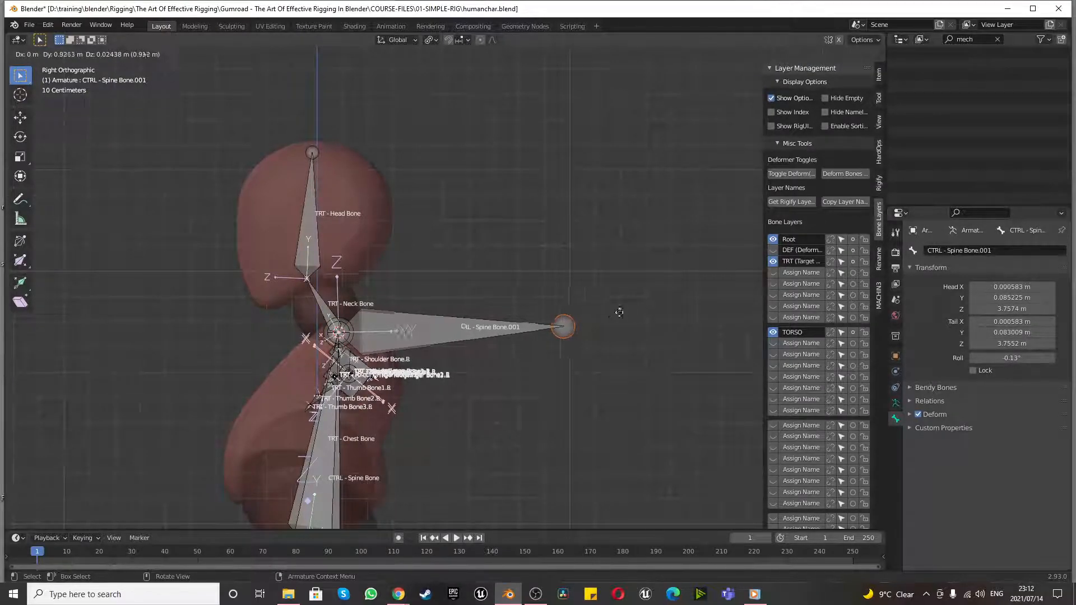
text(y)
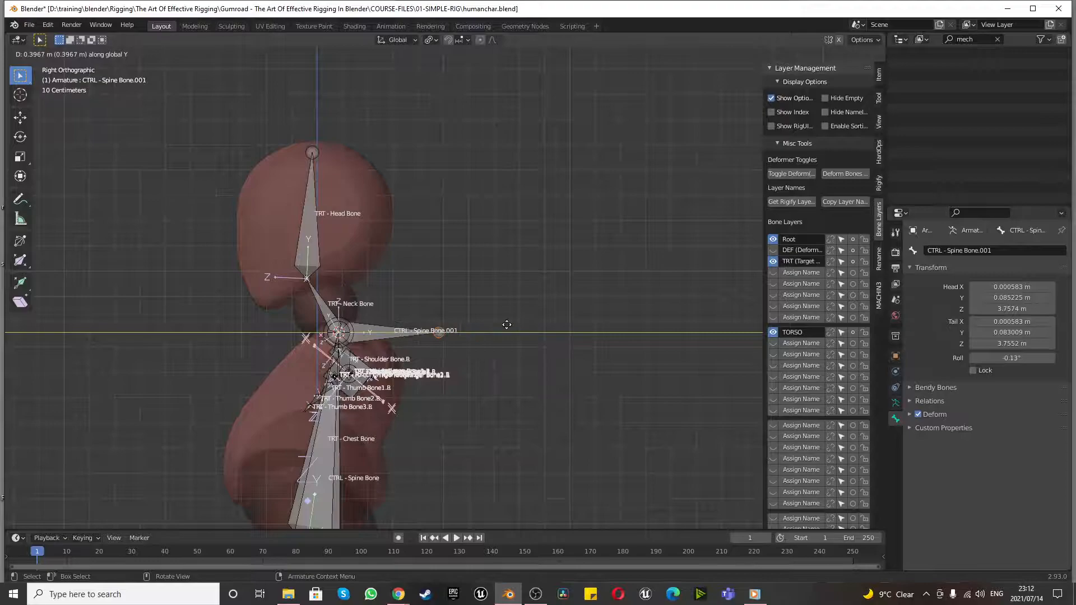
text(1)
key(Return)
- Rename the extruded bone at the neck base to Mech-Neck-Rotation
scroll(507, 325, down, 5)
scroll(404, 312, up, 7)
scroll(404, 313, up, 2)
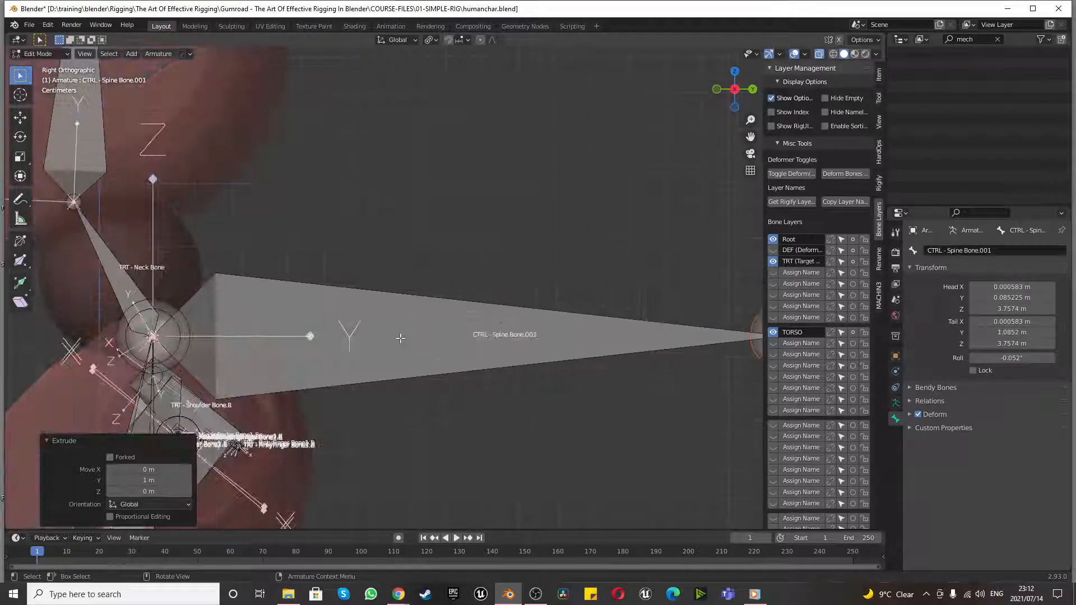
click(402, 350)
click(978, 251)
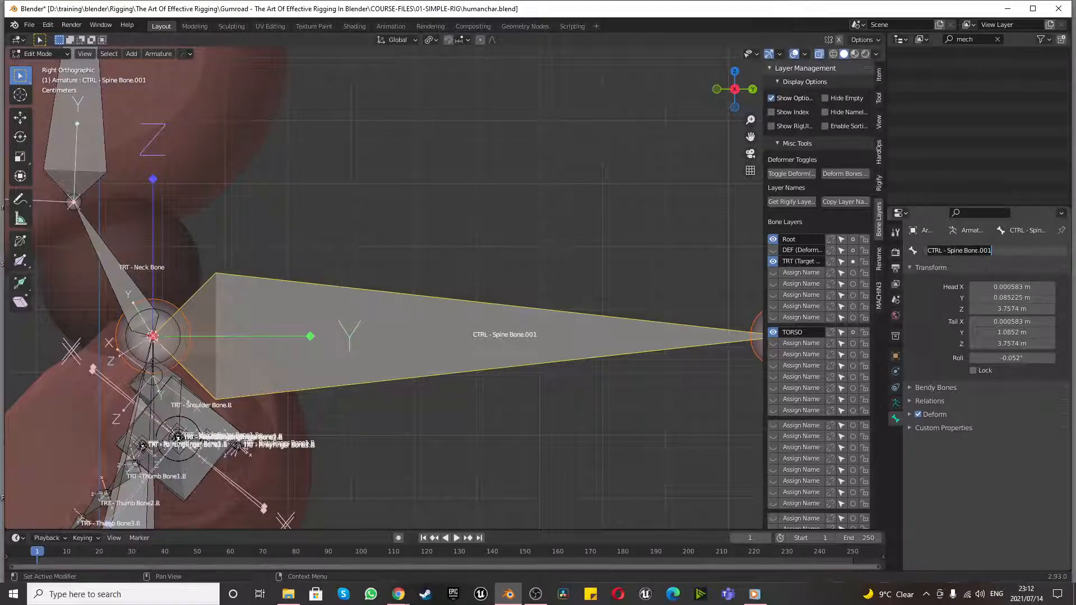
text(Me)
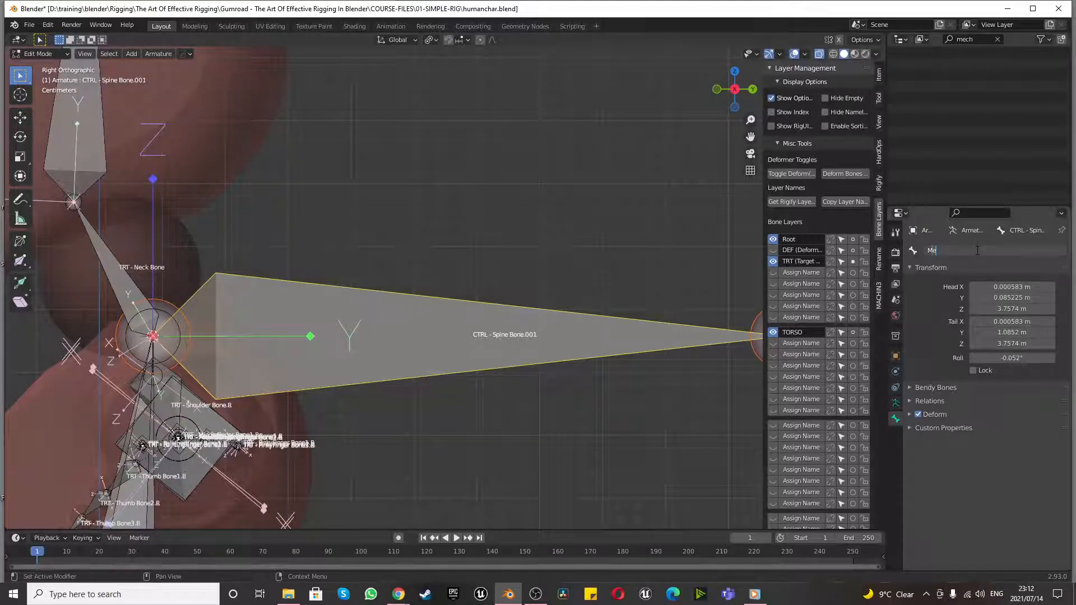
text(ch_Ne)
key(BackSpace)
text(_Neck_Rota)
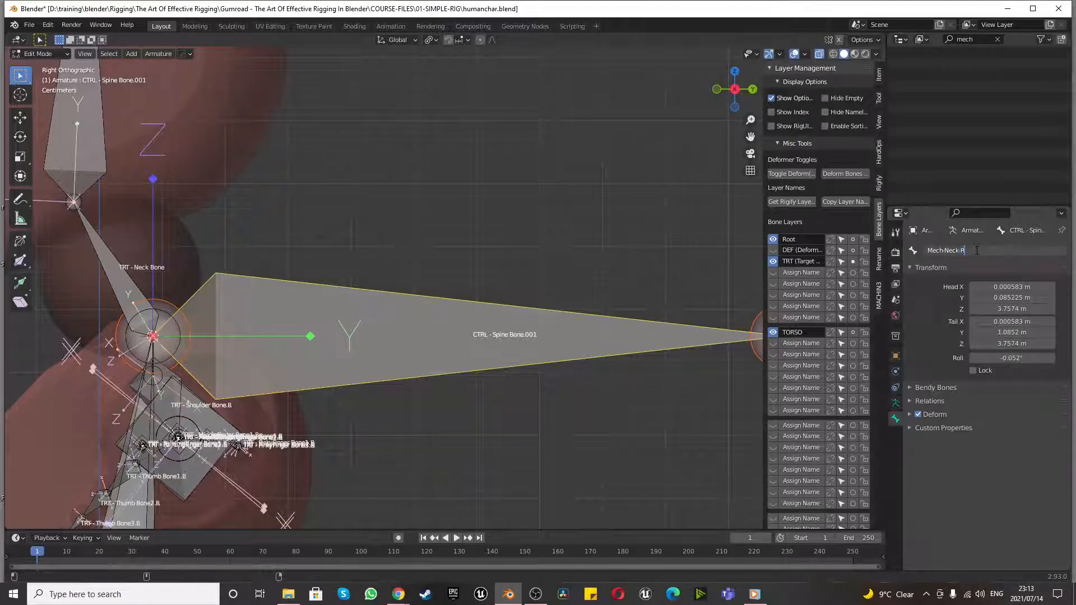
key(BackSpace)
key(BackSpace)
key(BackSpace)
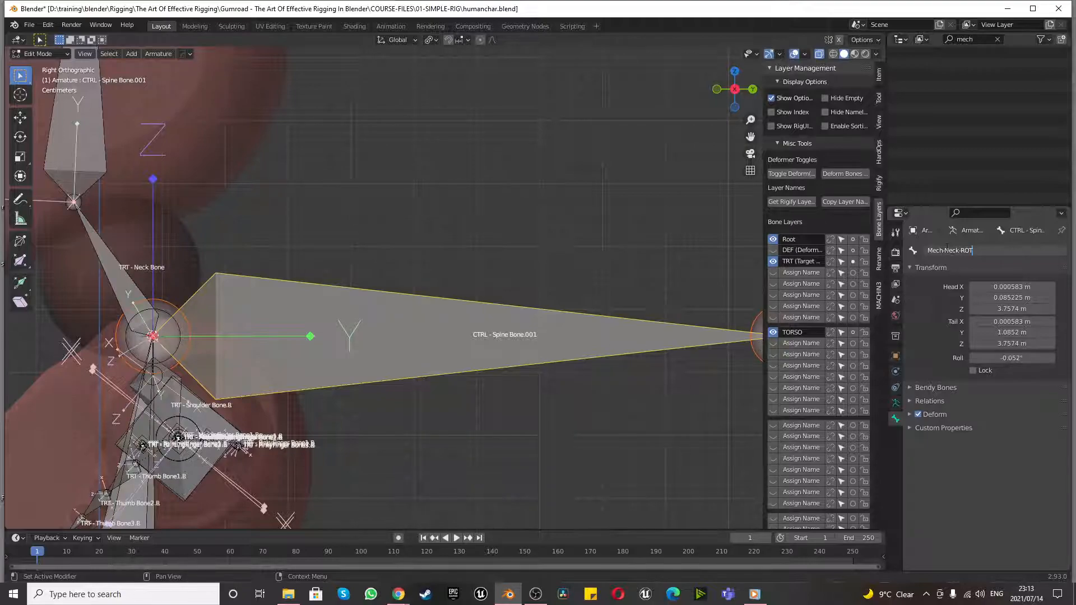
key(BackSpace)
key(BackSpace)
text(otation)
key(Return)
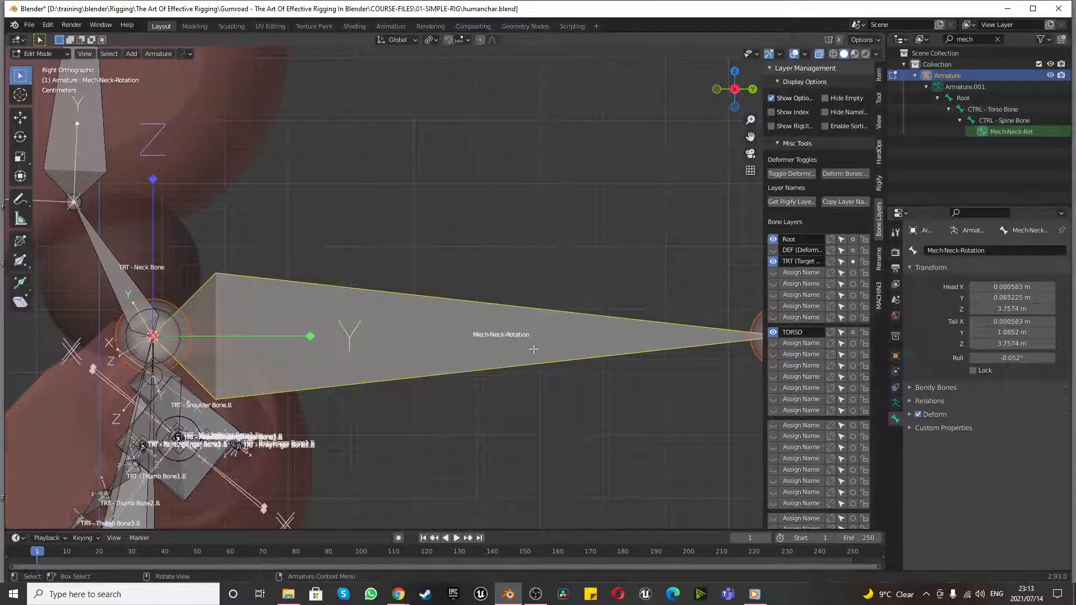
- Duplicate the Mech-Neck-Rotation bone in place
scroll(495, 361, down, 5)
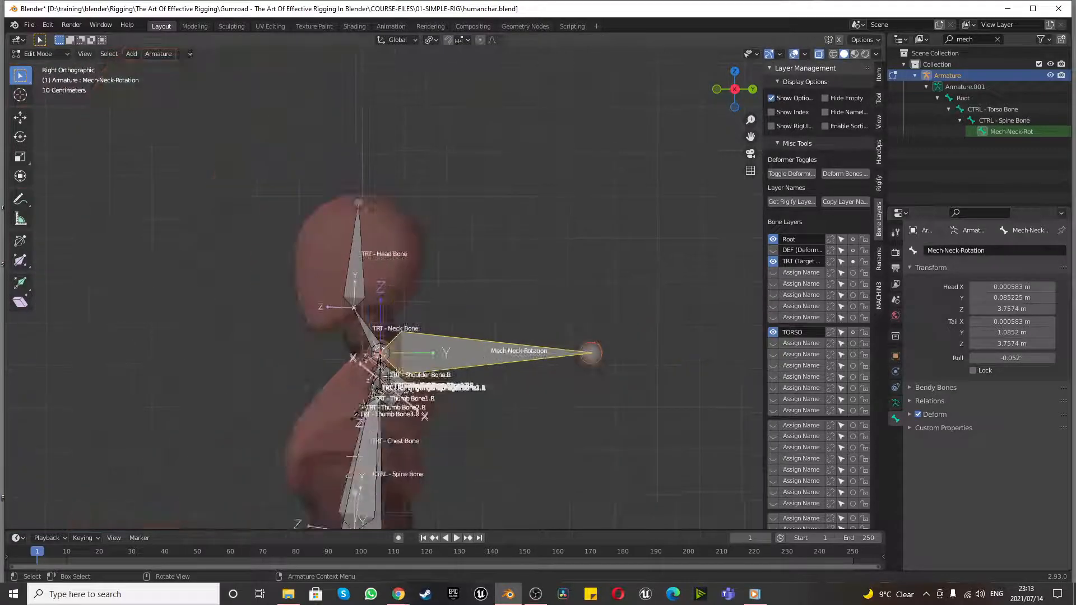
scroll(469, 367, up, 3)
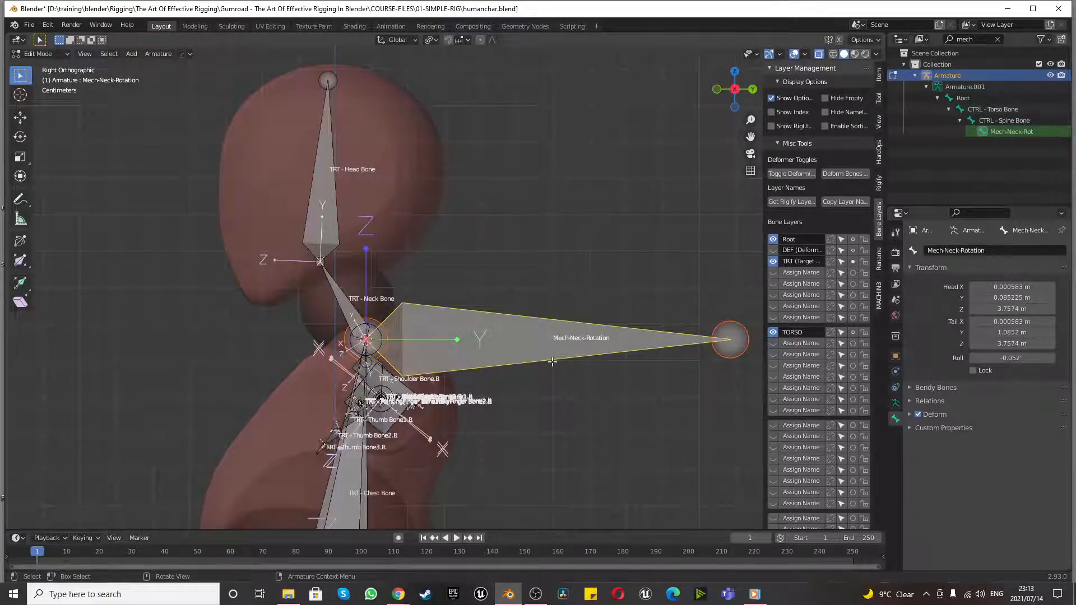
click(433, 41)
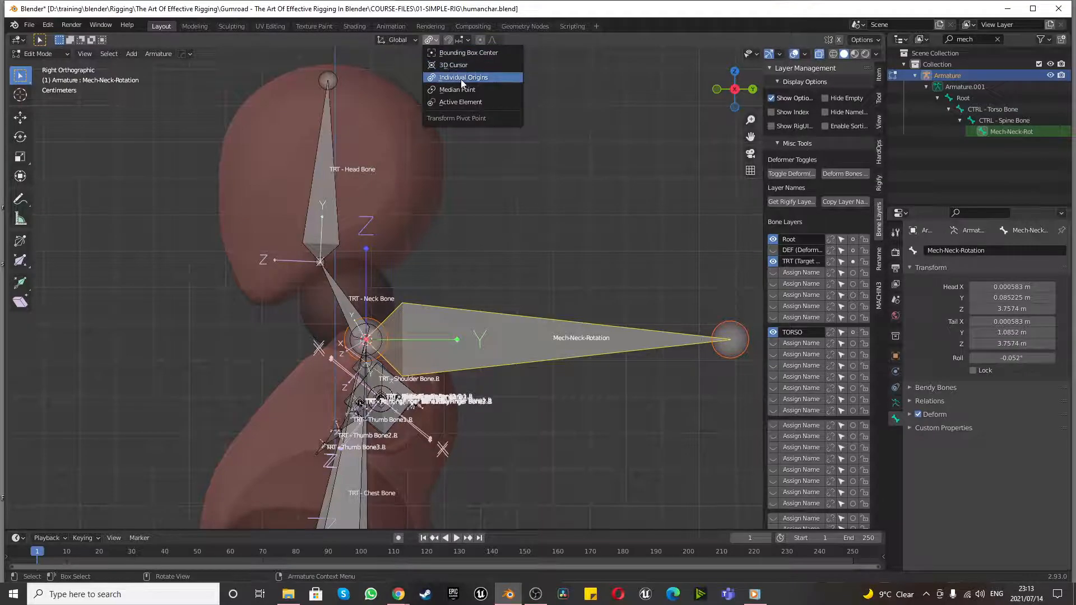
click(537, 283)
click(529, 357)
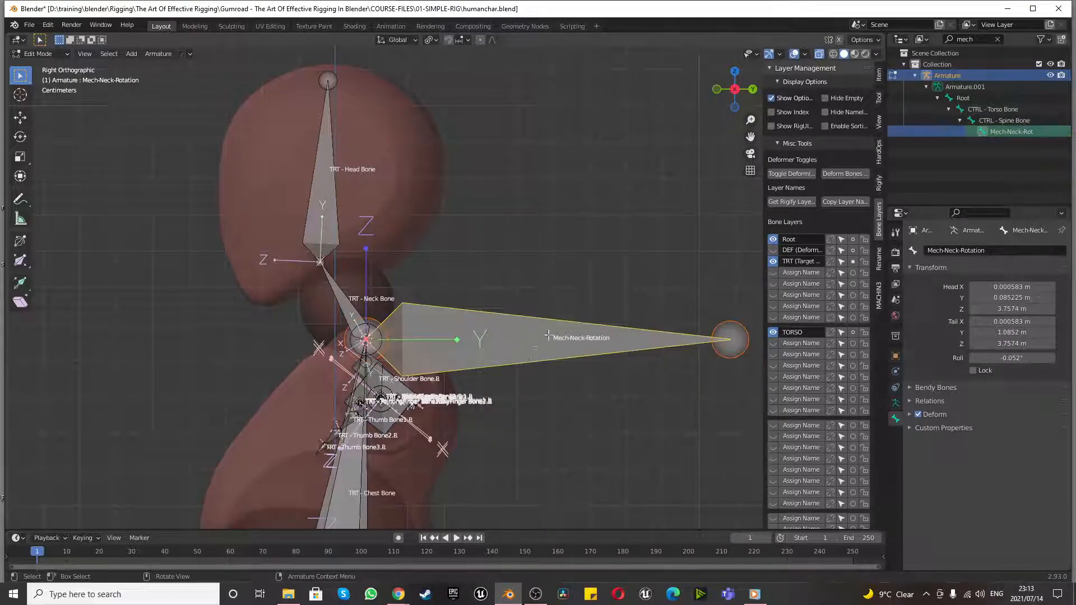
key(shift+d)
right_click(569, 263)
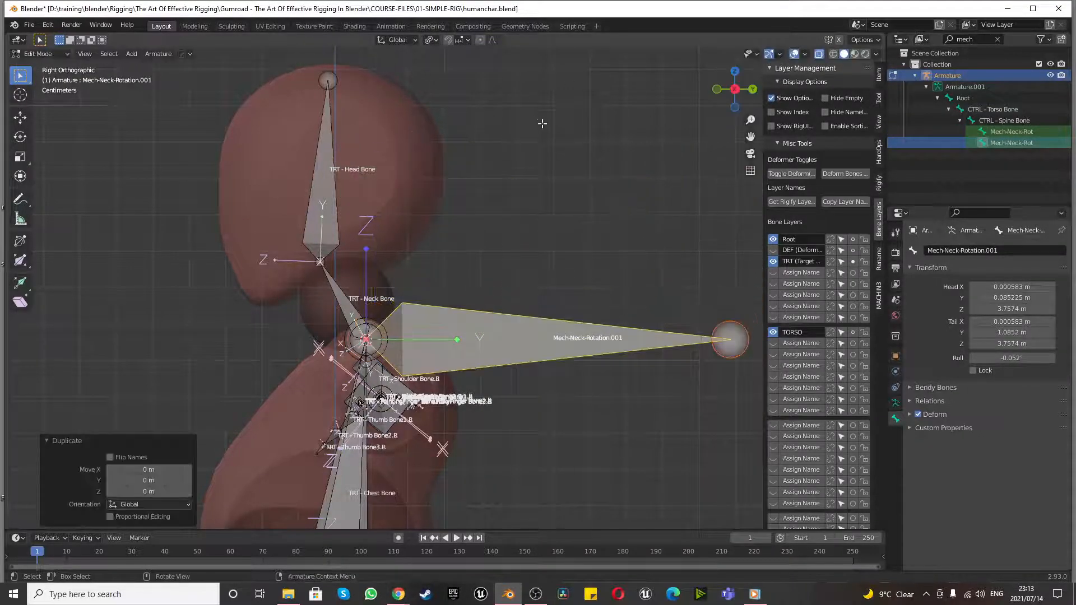
- Scale the duplicated Mech-Neck-Rotation.001 bone by 0.5
scroll(600, 335, down, 2)
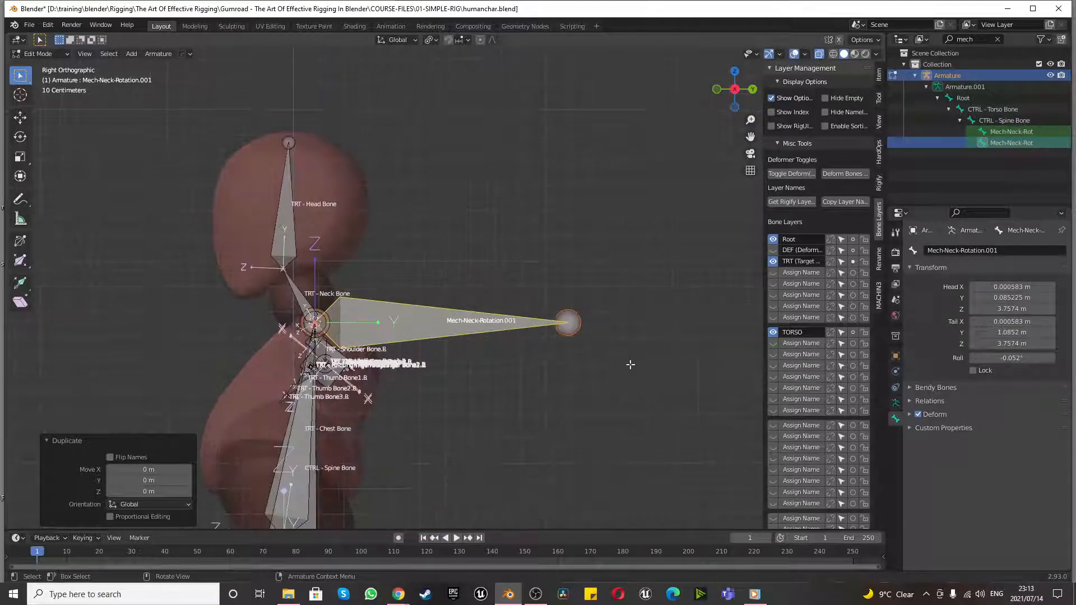
key(s)
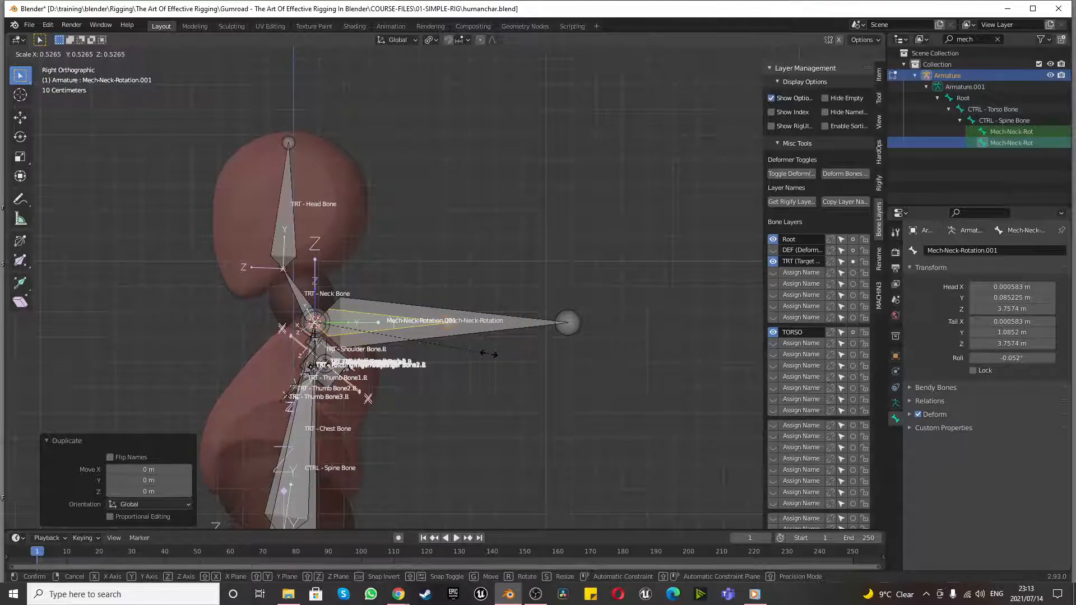
text(0.5)
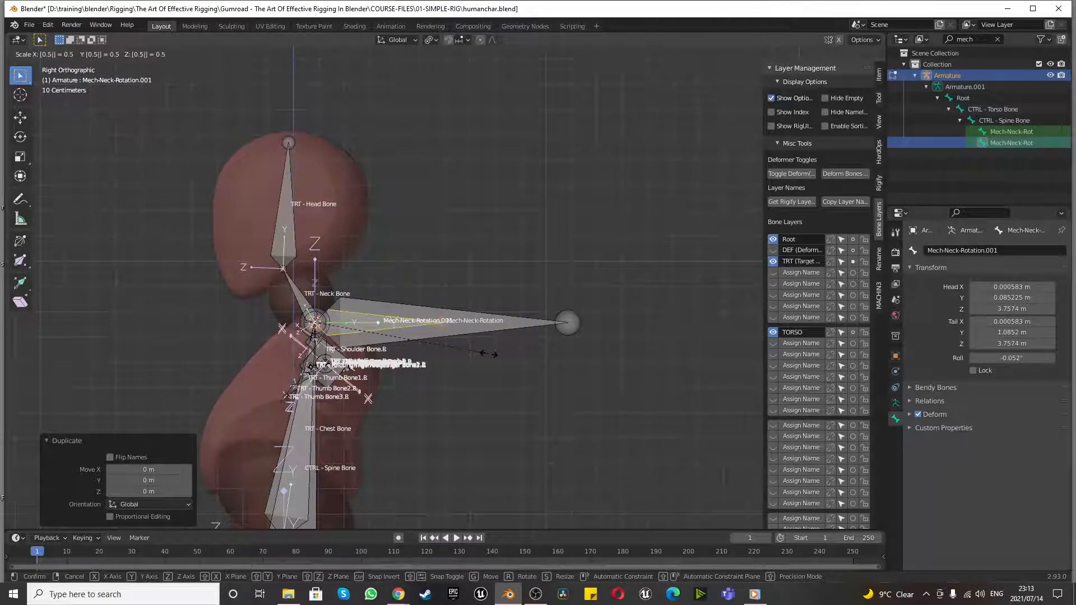
key(Return)
key(KP_Decimal)
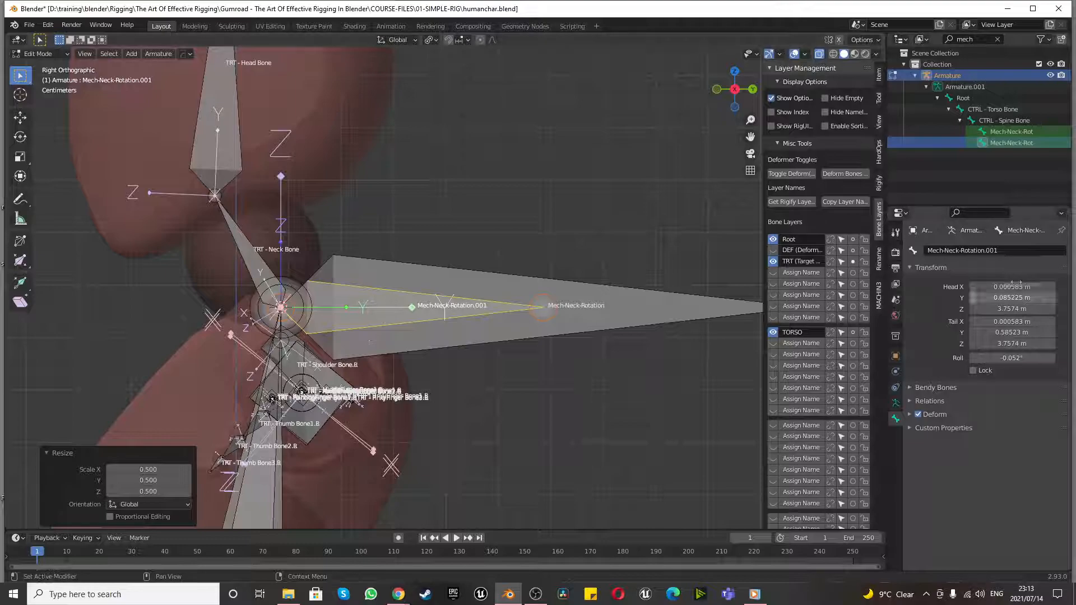
- Rename the shortened duplicate bone to Mech-Neck-Intermediate-Rotation
click(981, 257)
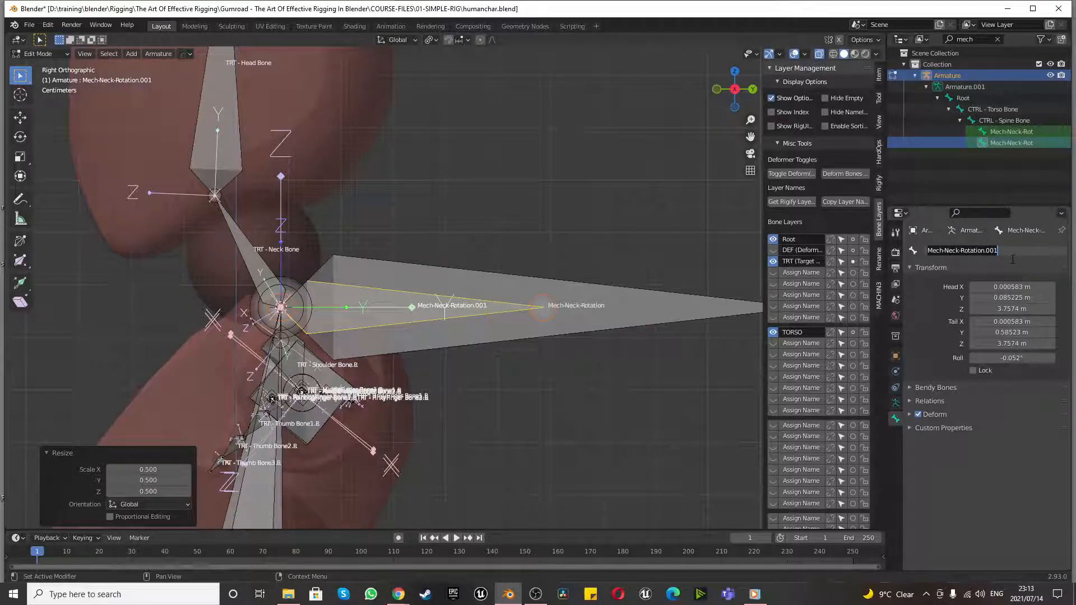
text(Mech-Neck)
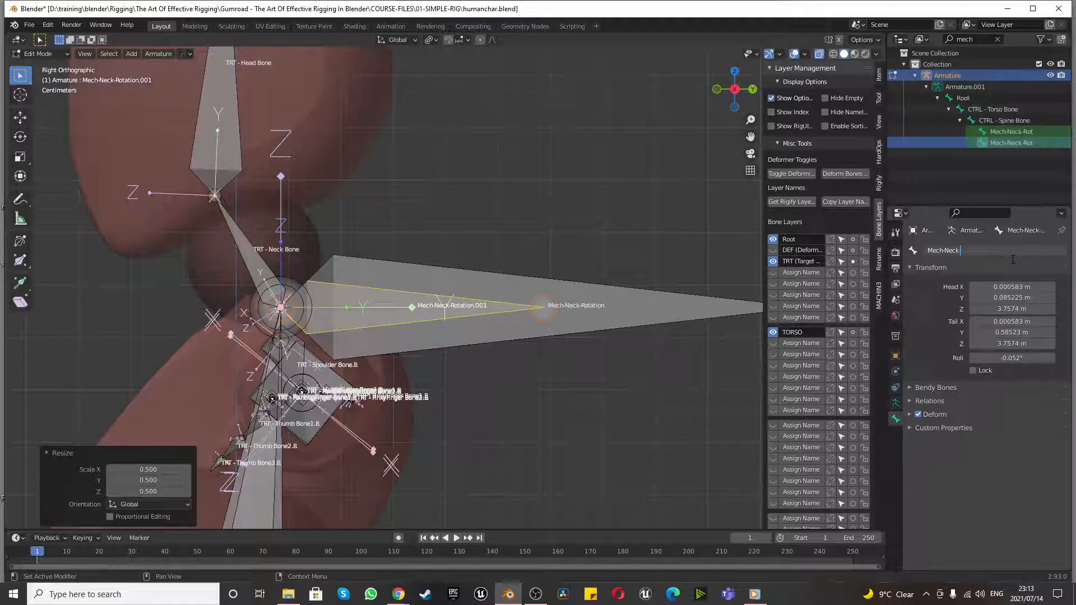
text(-Intermediate)
key(alt+Tab)
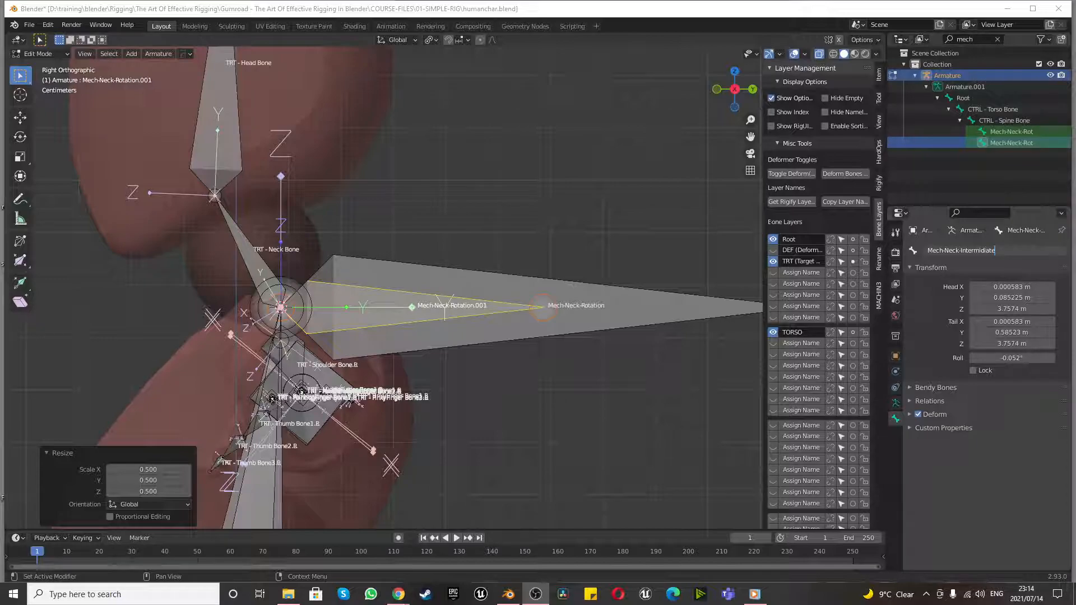
click(985, 250)
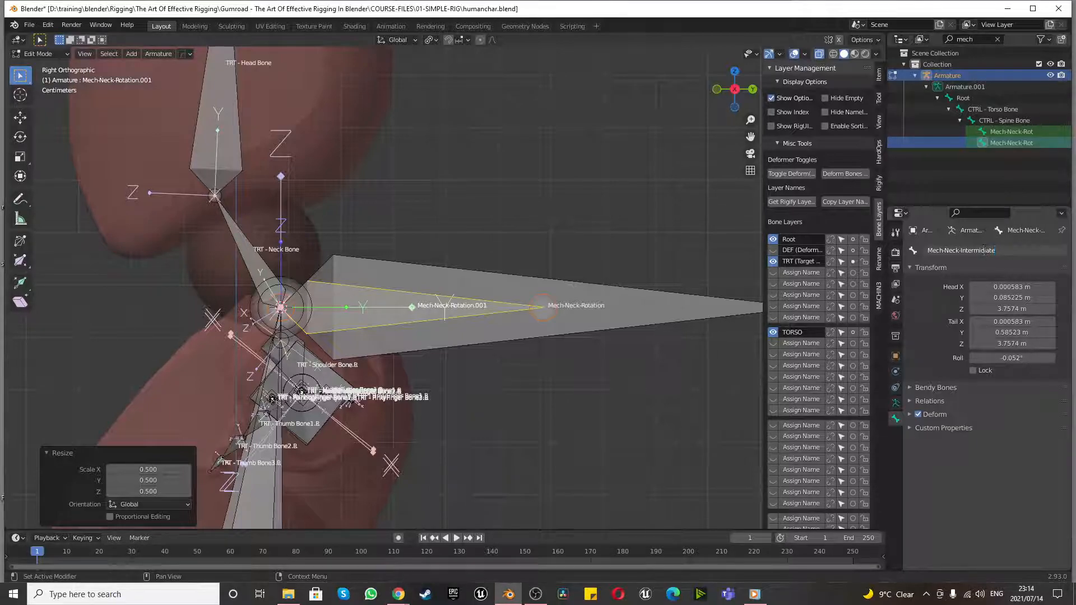
key(Delete)
text(e)
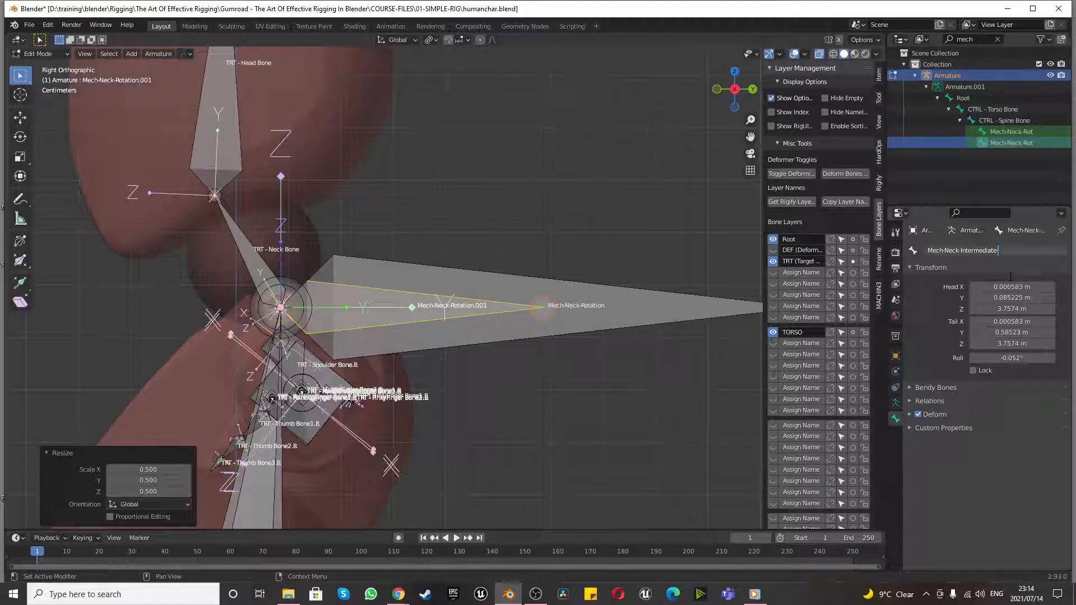
text(-Rotation)
key(Return)
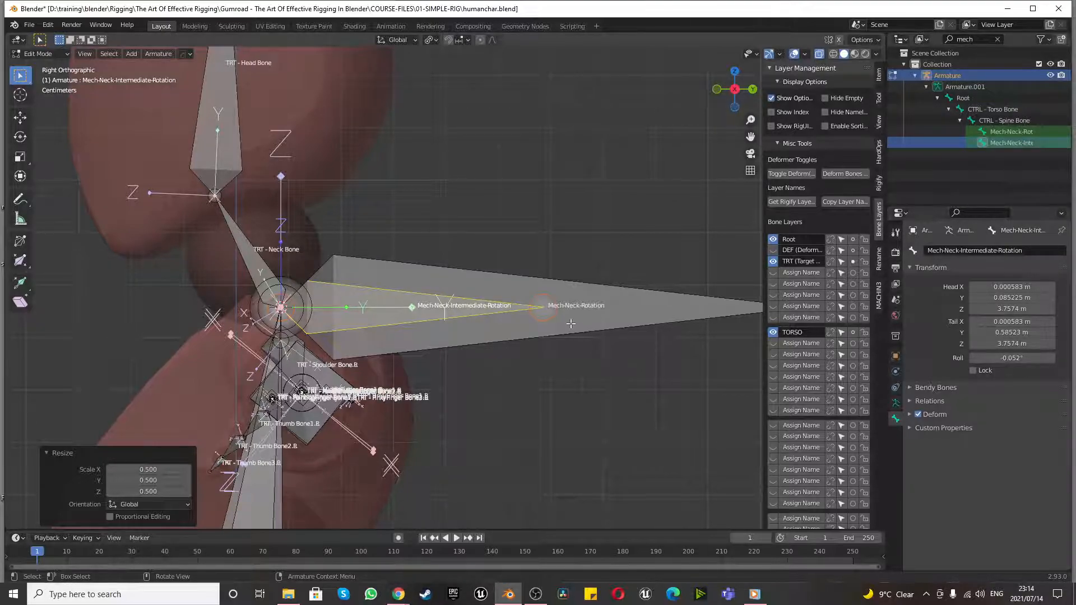
click(590, 323)
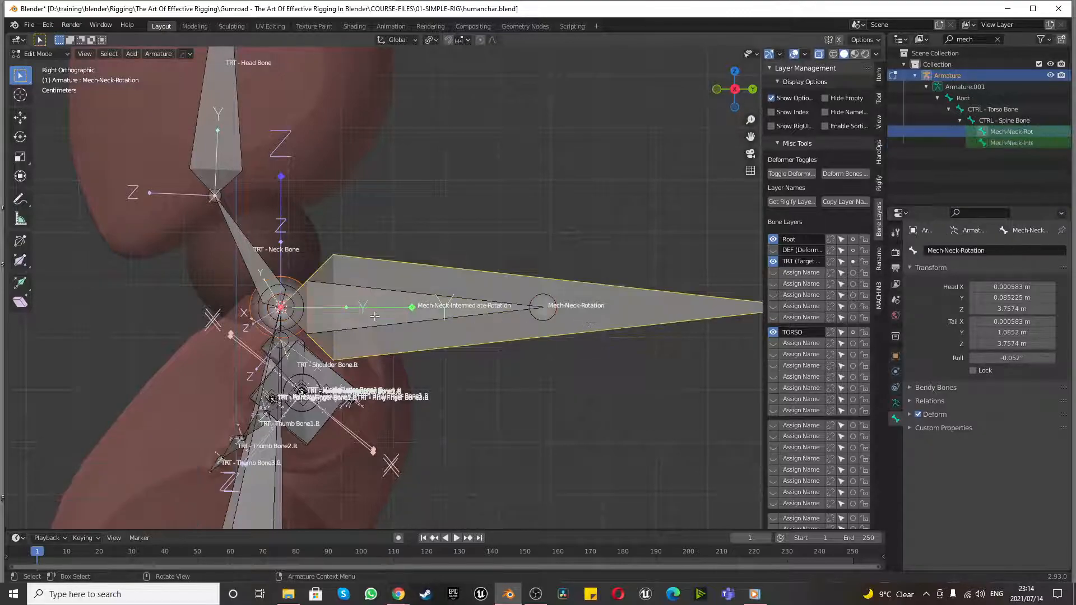
click(338, 331)
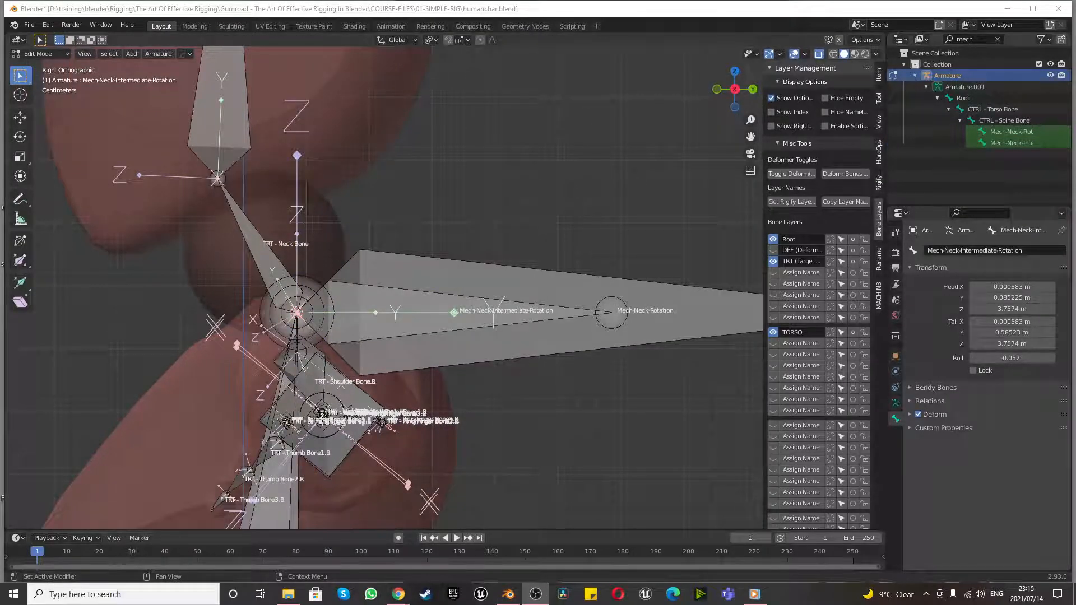
- Name the unnamed bone layer directly below the TRT layer "MECH (Mechism and Intermediate Bones"
click(796, 273)
double_click(796, 272)
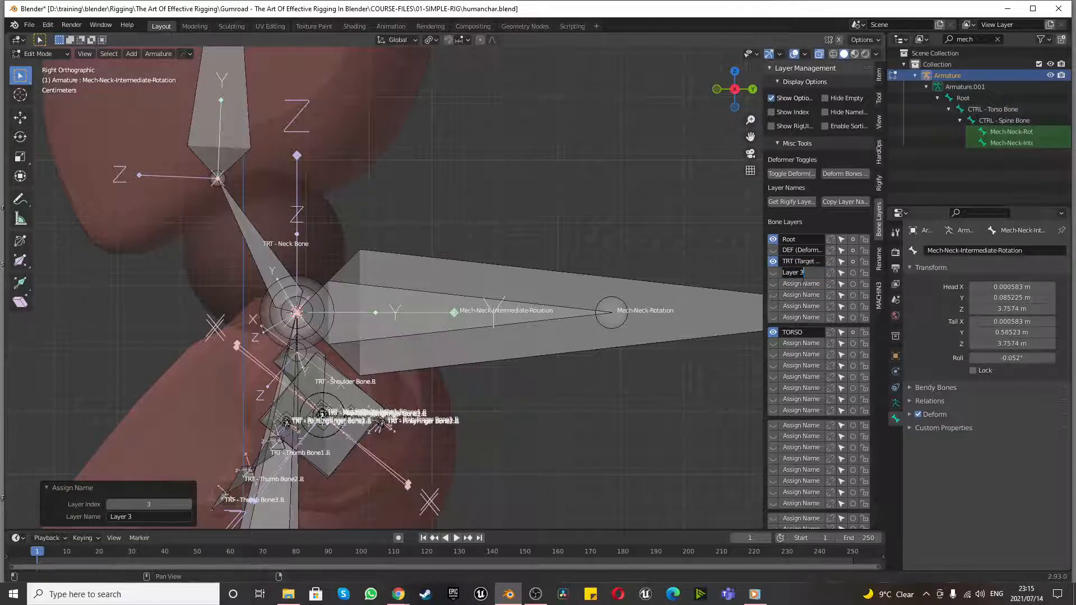
text(Mech)
key(BackSpace)
key(BackSpace)
text(ECH)
text( ()
text(Me)
text(ch)
text(ism an)
text(d)
text( Interm)
text(ediate Bon)
text(e))
key(Return)
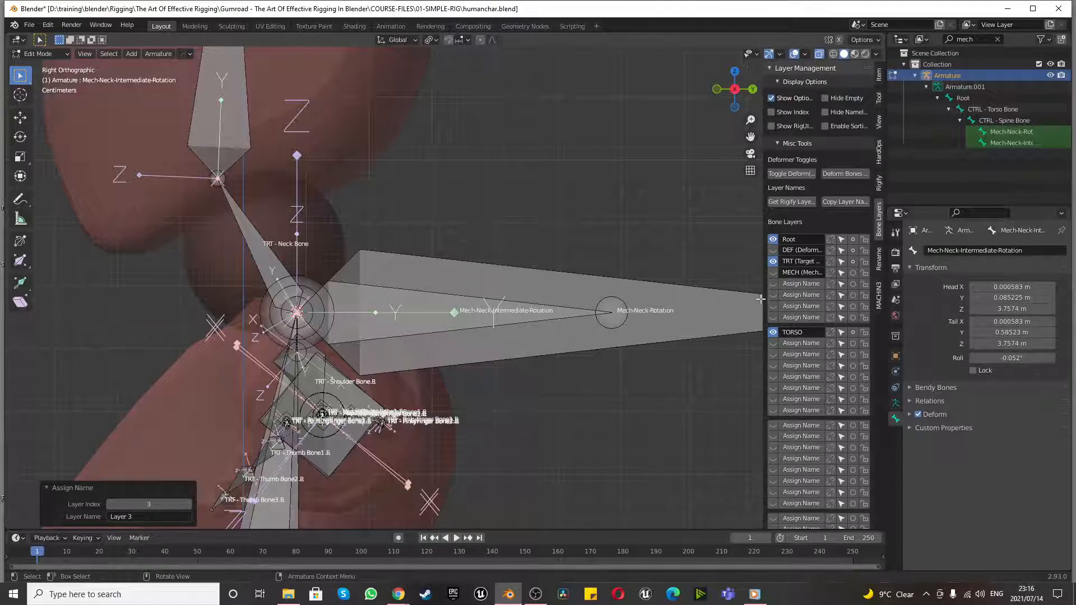
- Correct the spelling of "Mechism" to "Mechanism" in the MECH bone layer's name
drag(764, 297, 606, 292)
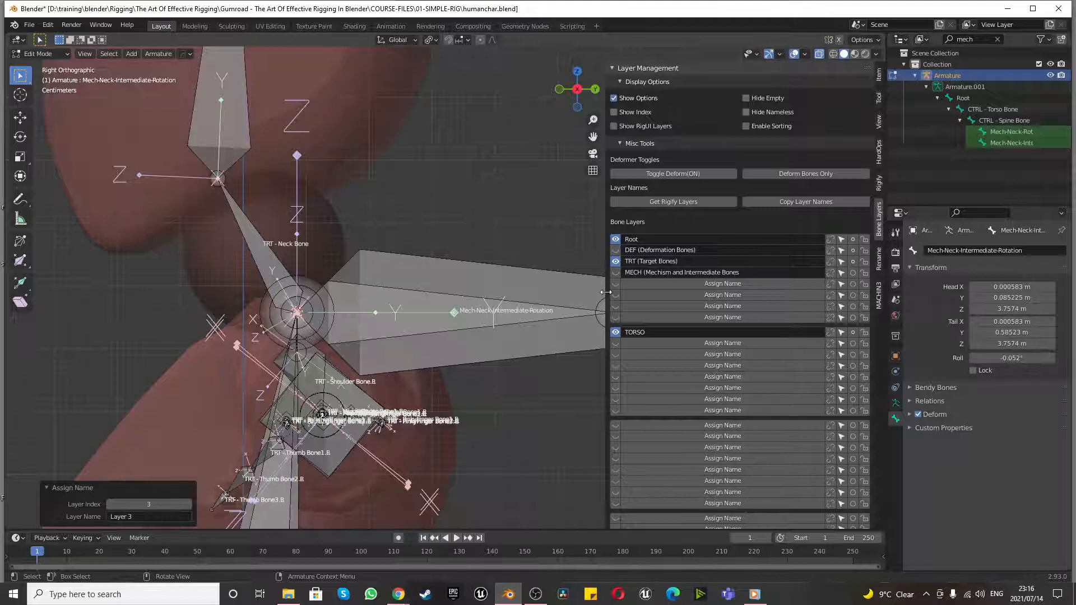
double_click(654, 273)
click(659, 273)
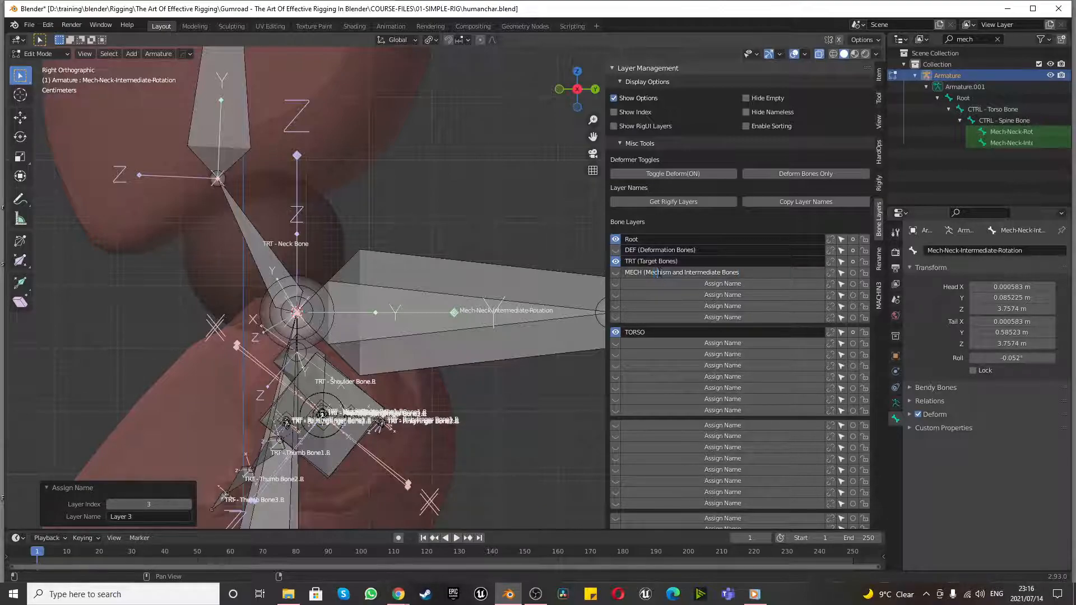
key(Right)
text(an)
key(Return)
drag(607, 400, 755, 400)
- Rename the longer neck mechanism bone to MECH-Neck-Rotation, with the prefix in capitals
click(583, 339)
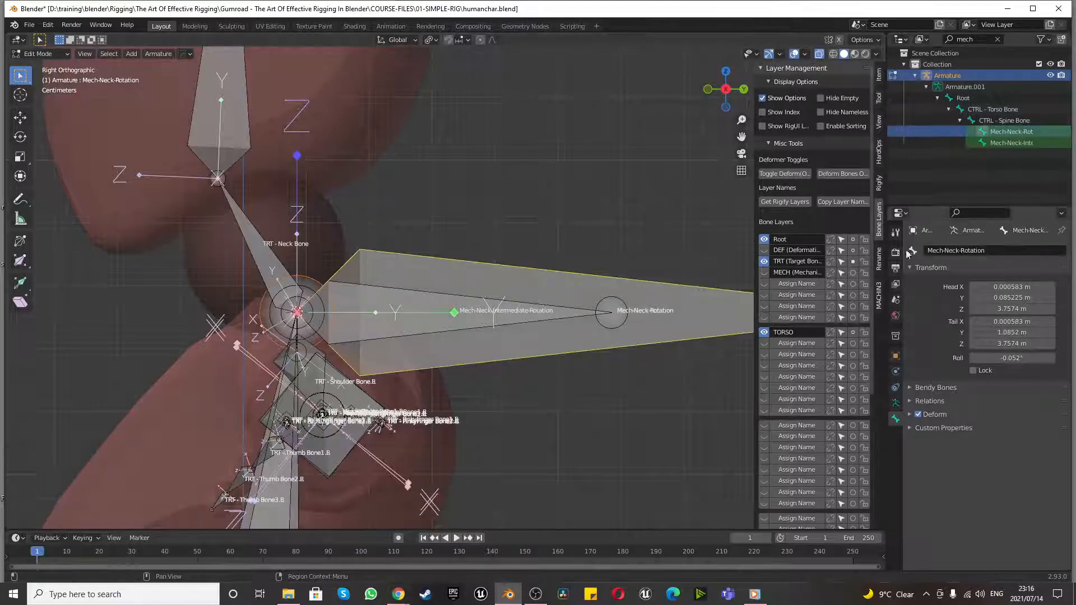
click(942, 251)
drag(943, 251, 929, 251)
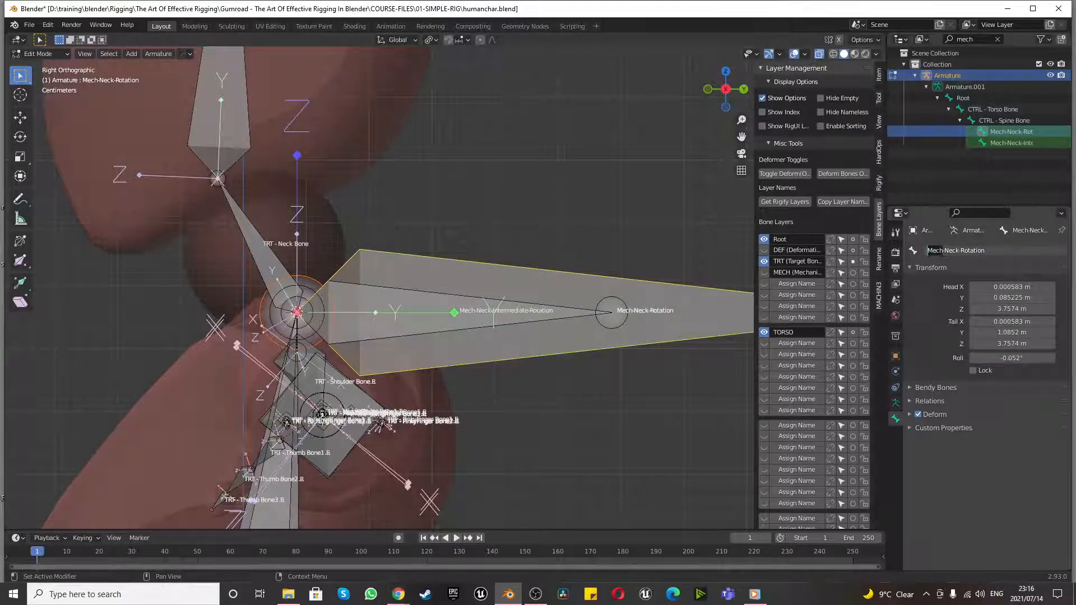
text(MECH)
key(Return)
- Rename the shorter neck mechanism bone to MECH-Neck-Intermediate-Rotation, with the prefix in capitals
click(560, 317)
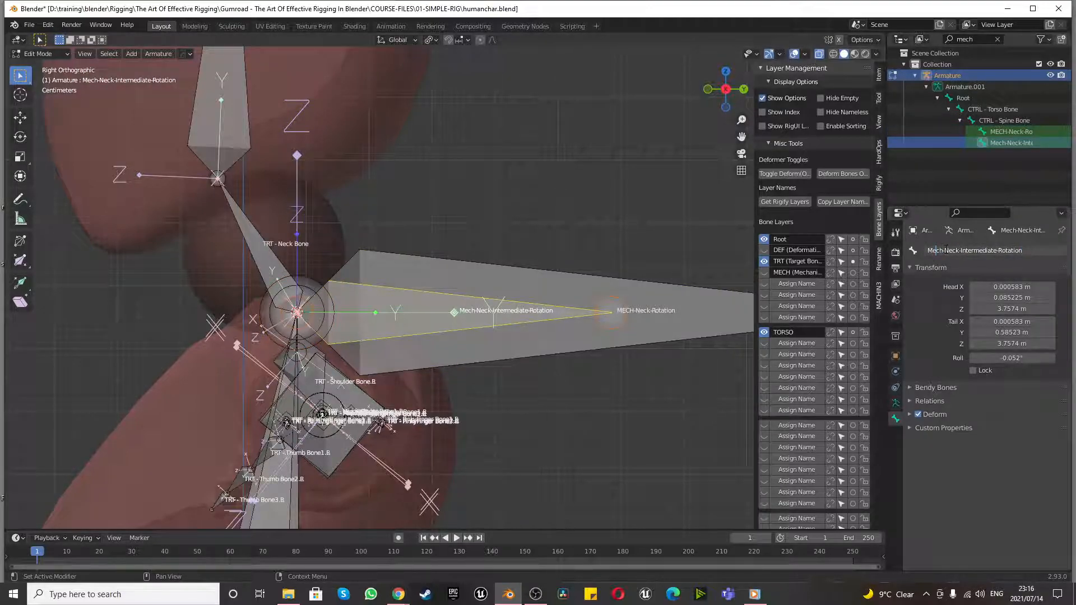
drag(942, 250, 917, 250)
text(MECH)
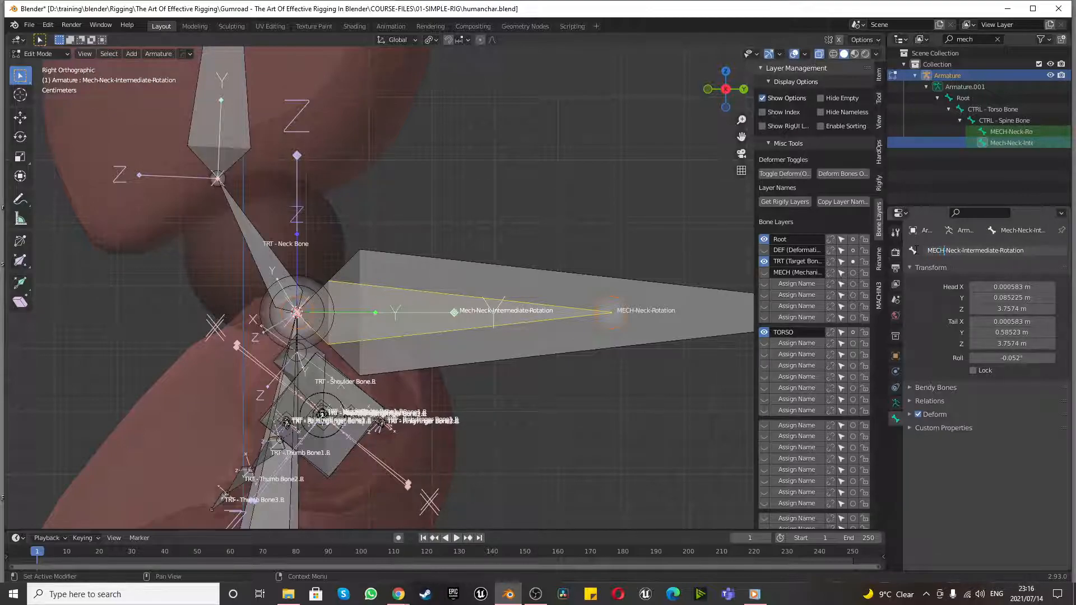
click(672, 418)
click(655, 416)
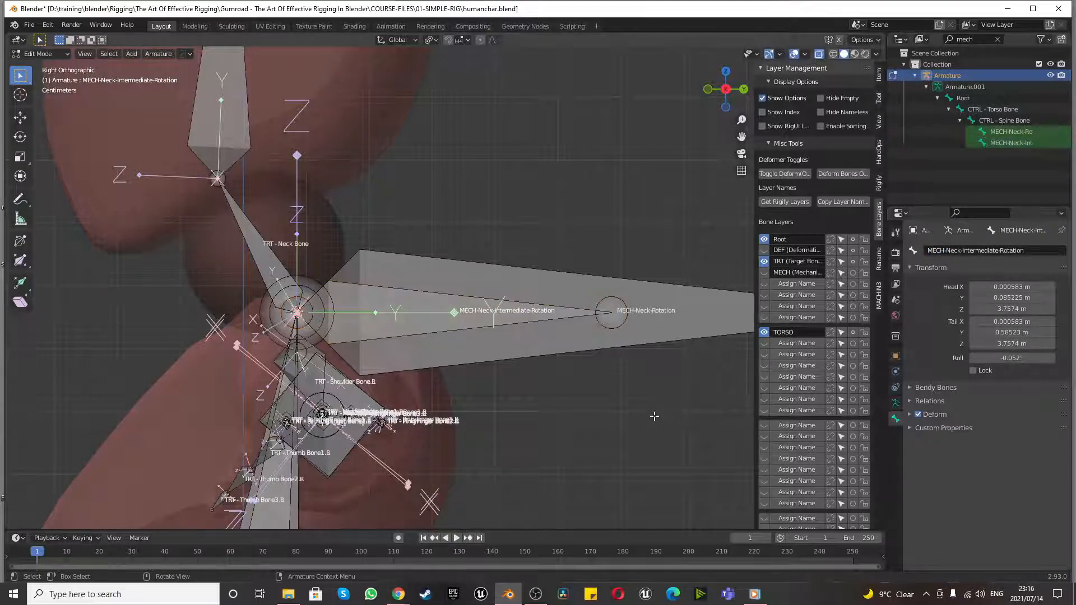
- Move both MECH neck bones to the MECH bone layer and make that layer visible
scroll(633, 426, down, 1)
scroll(634, 426, up, 2)
drag(446, 201, 568, 386)
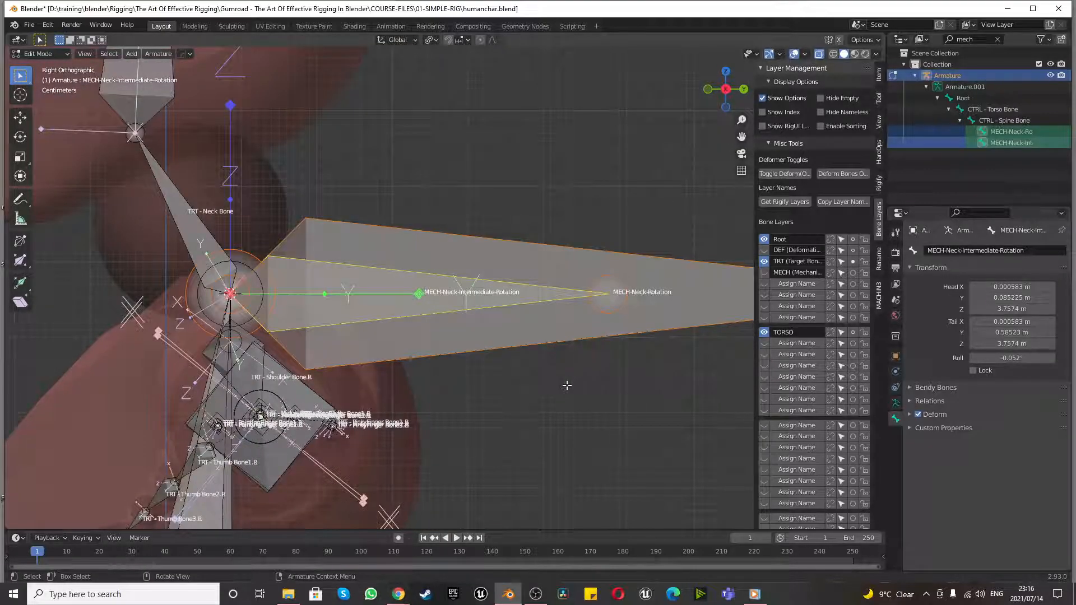
click(852, 272)
click(852, 273)
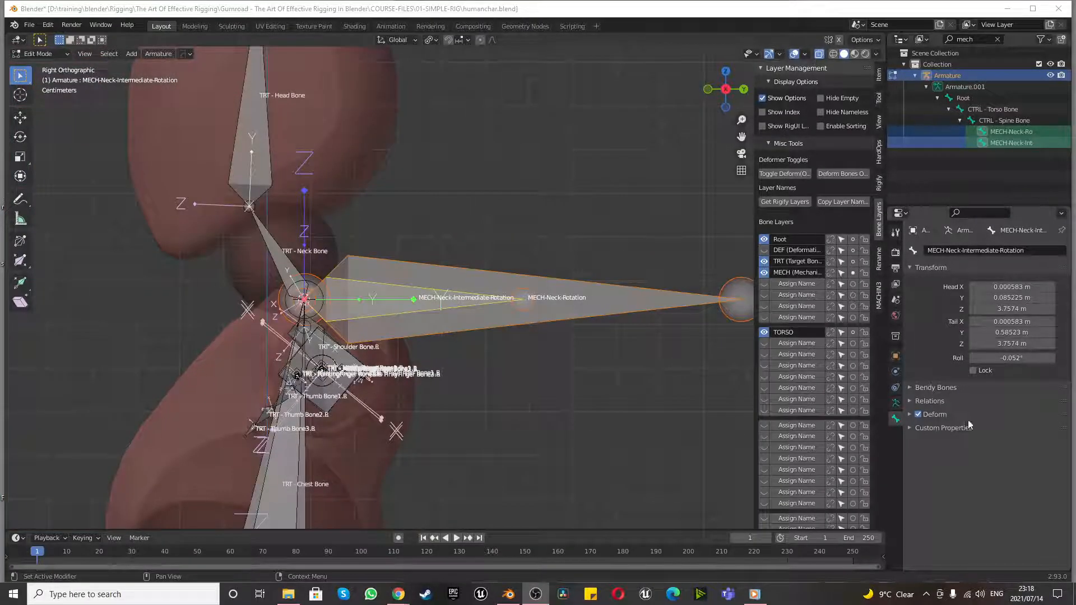
- Hide the MECH-Neck-Rotation bone in the viewport
click(554, 393)
scroll(468, 241, down, 4)
scroll(438, 262, up, 5)
click(381, 275)
click(380, 275)
click(524, 287)
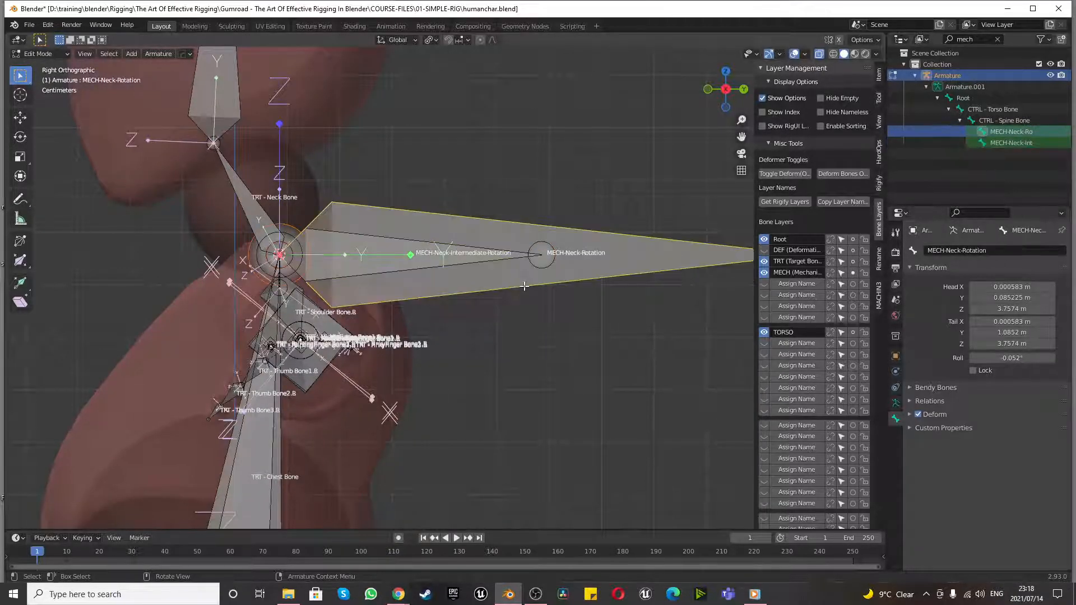
key(h)
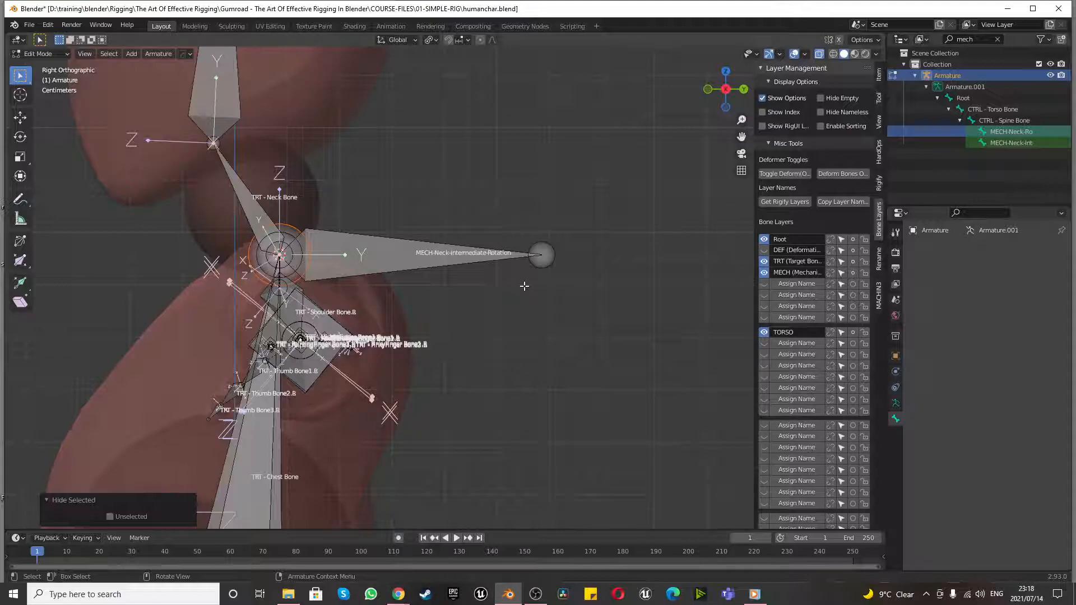
- Parent the MECH-Neck-Intermediate-Rotation bone to the CTRL - Torso Bone with Keep Offset
click(390, 263)
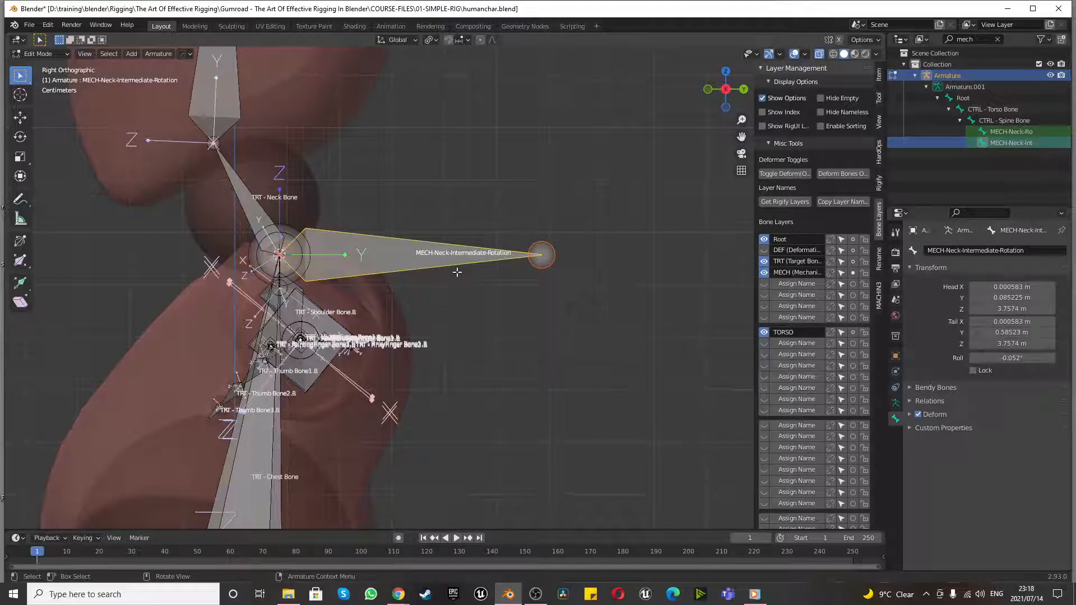
scroll(457, 271, down, 8)
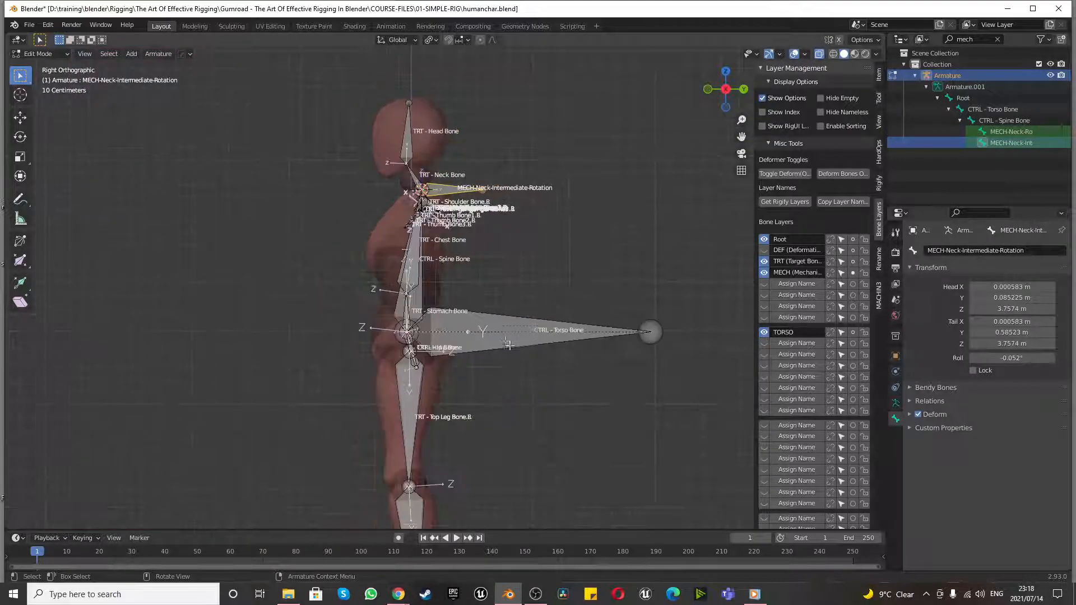
scroll(509, 346, up, 4)
scroll(504, 282, down, 4)
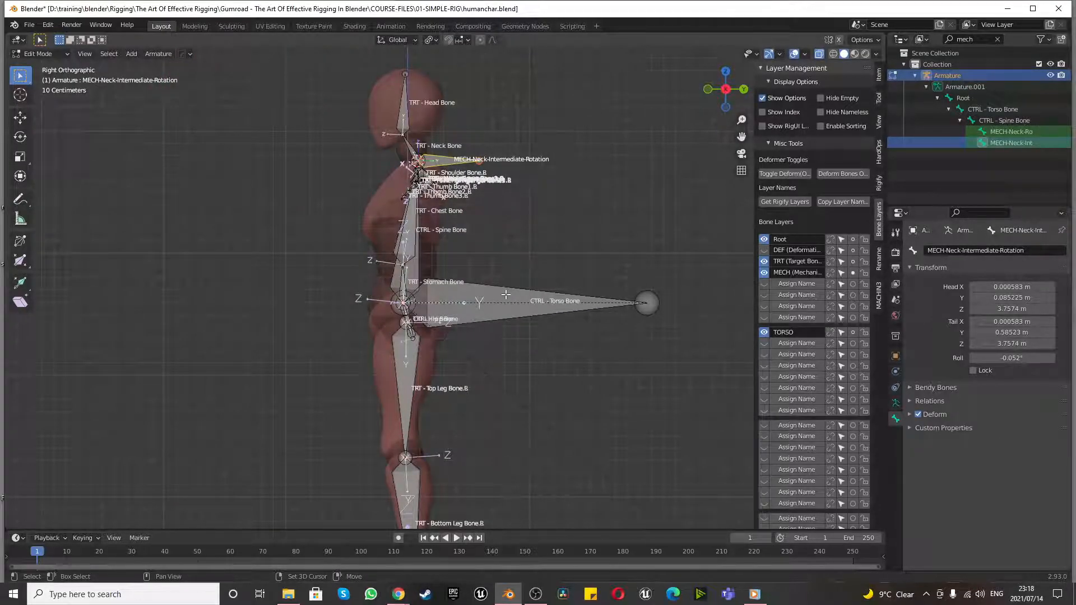
click(506, 294)
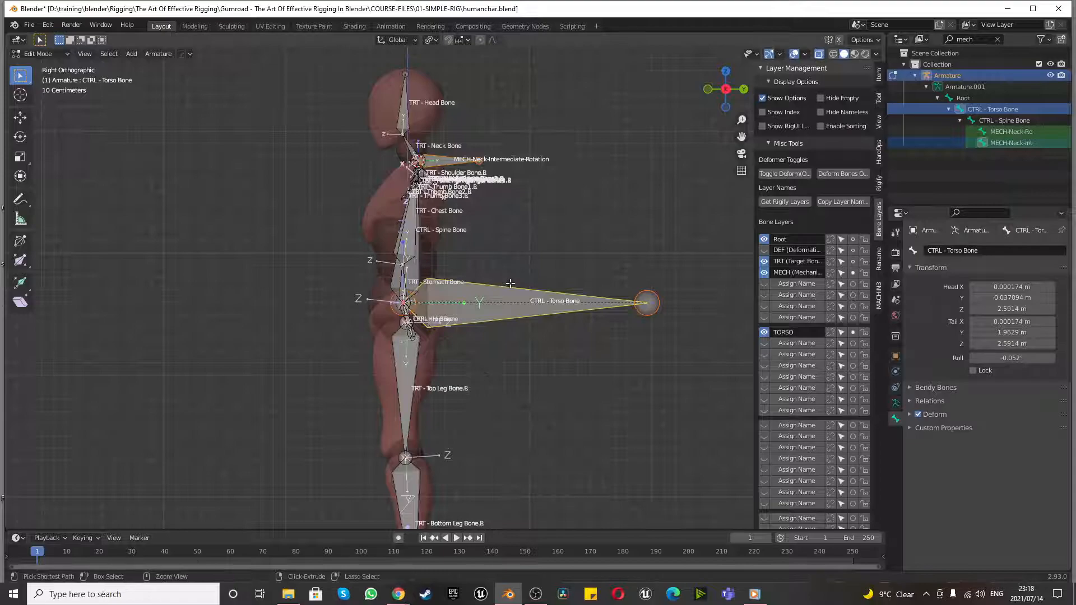
key(ctrl+p)
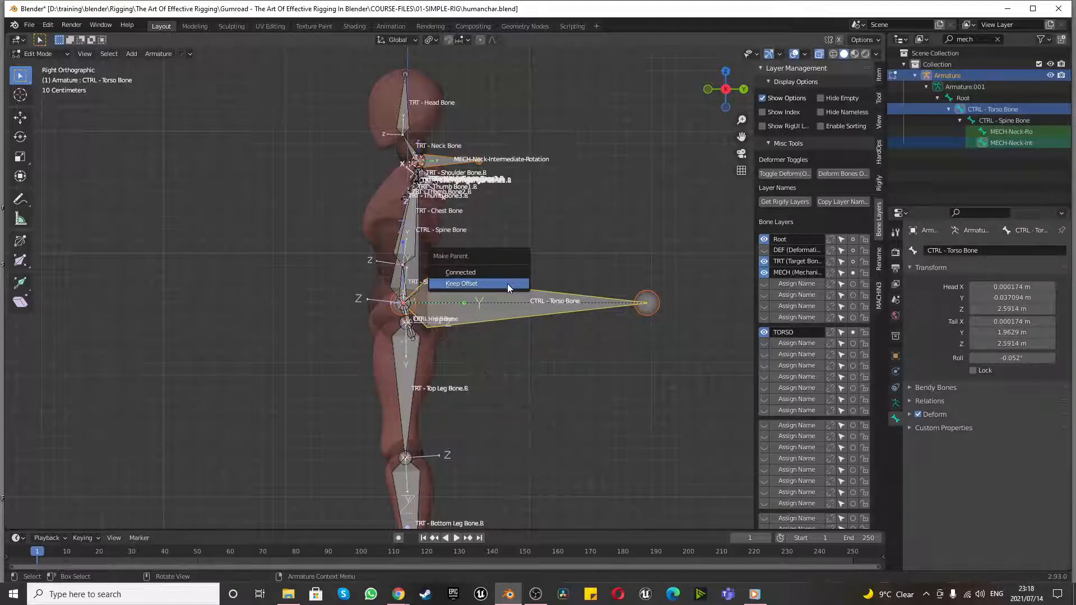
click(507, 284)
- Parent the TRT - Neck Bone to the MECH-Neck-Intermediate-Rotation bone with Keep Offset
scroll(474, 188, up, 3)
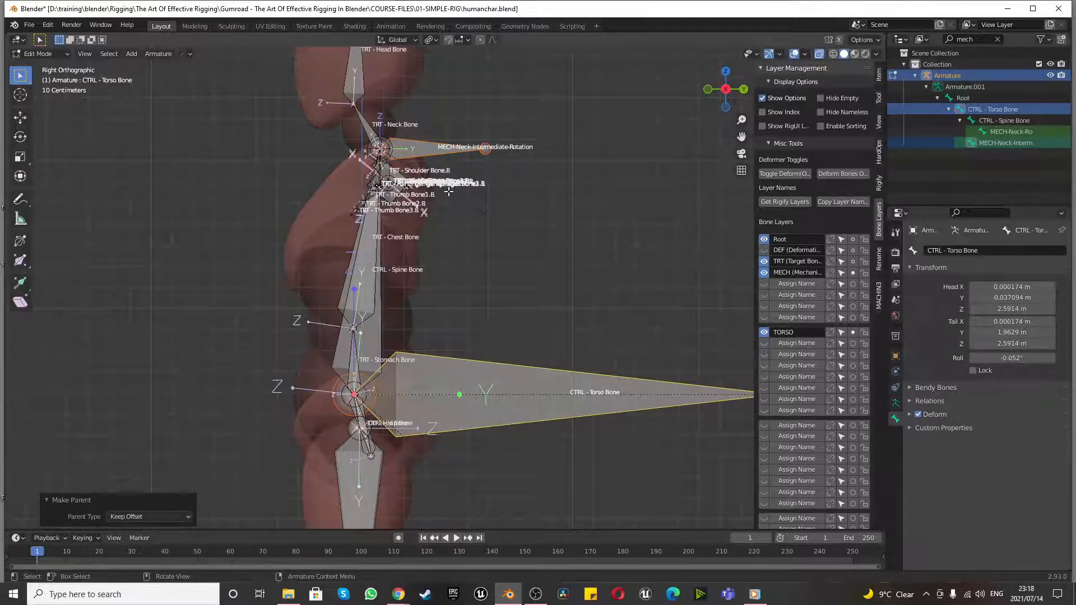
scroll(488, 285, down, 1)
scroll(452, 193, up, 6)
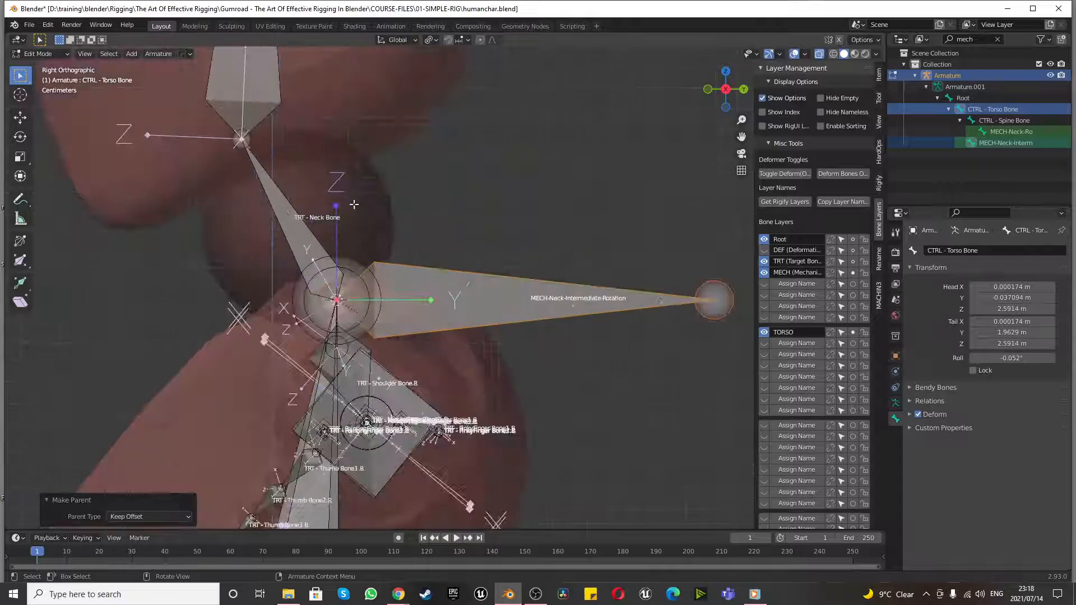
click(285, 231)
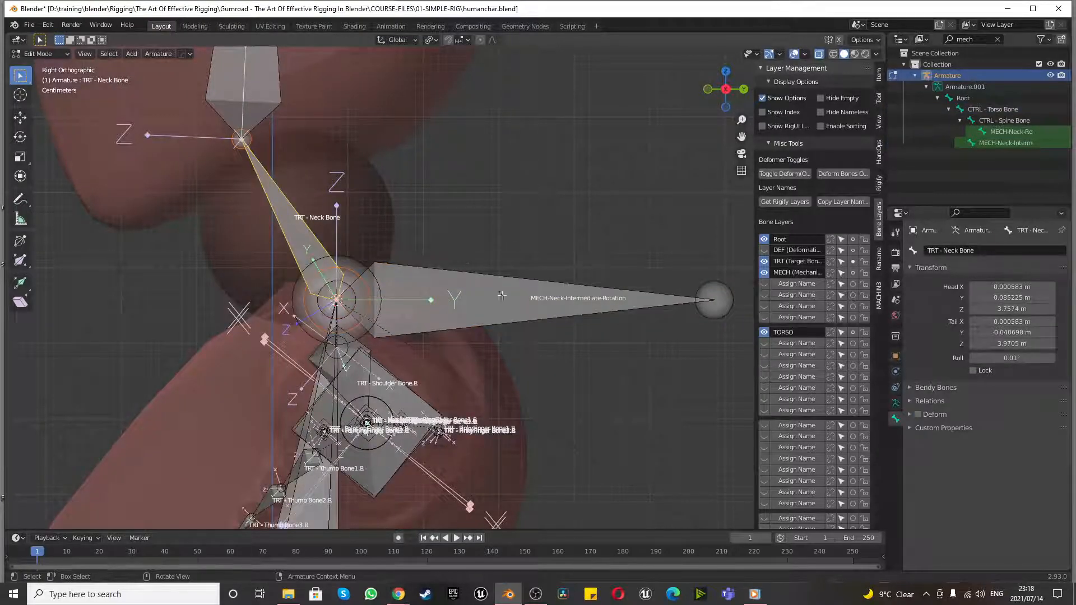
shift+click(495, 316)
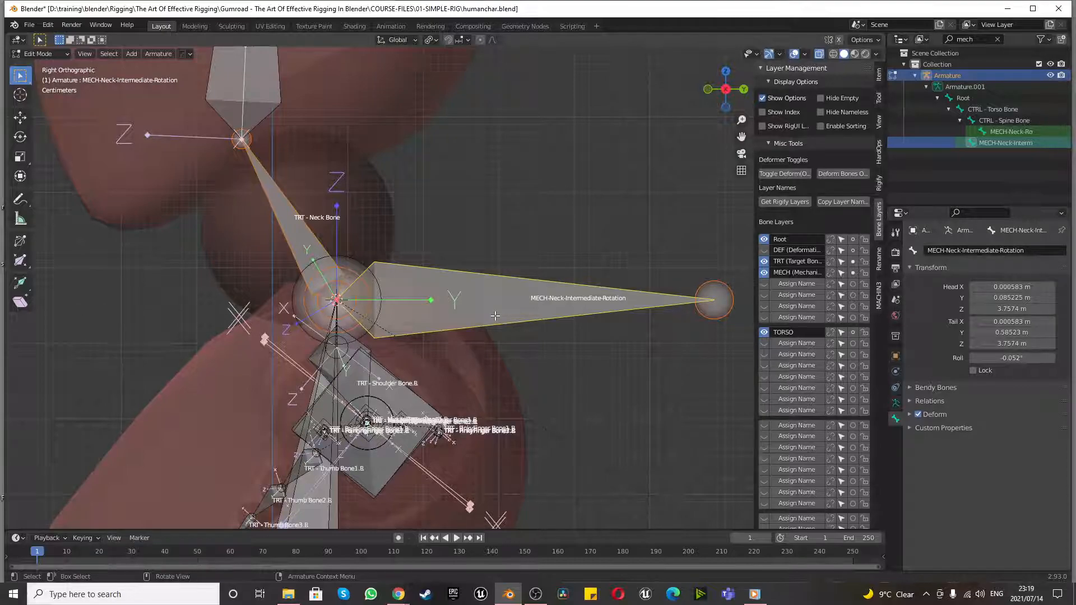
key(ctrl+p)
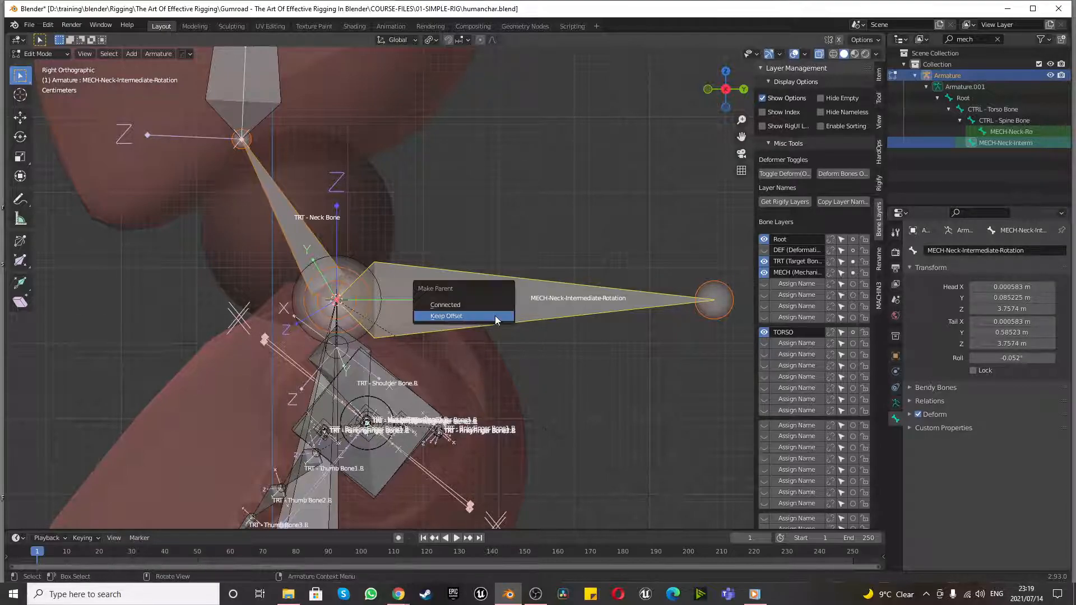
click(496, 320)
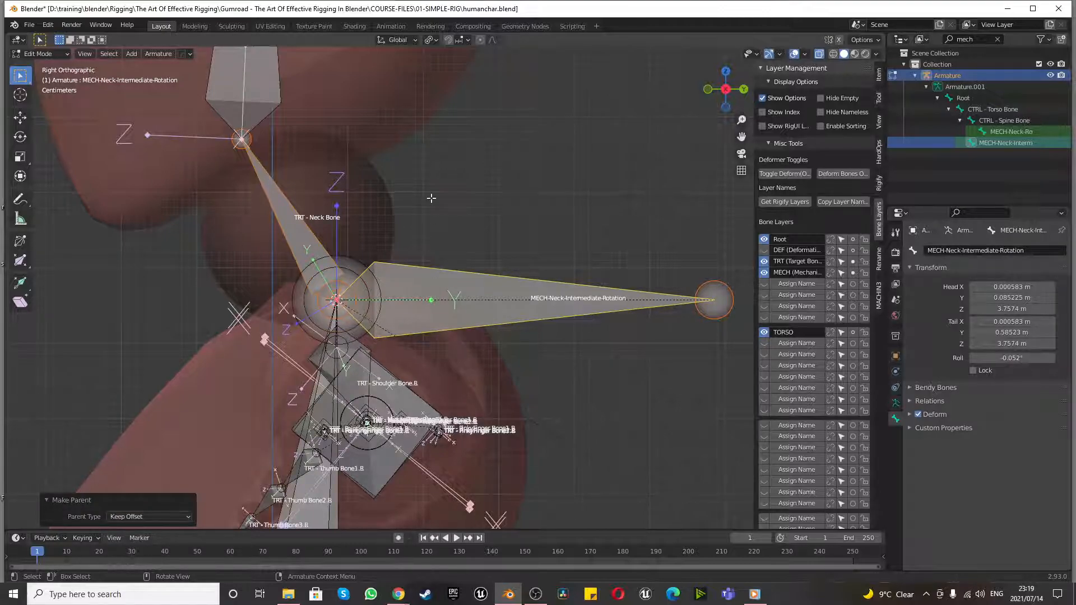
- Examine how the neck and head bones sit relative to the torso and root bones in the side view
scroll(431, 197, down, 6)
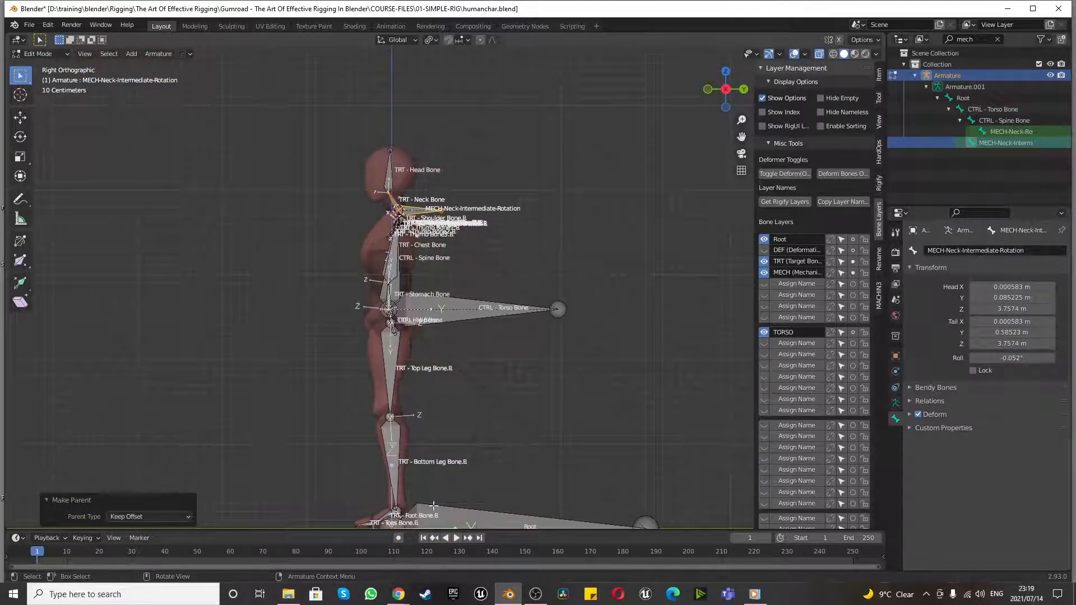
scroll(418, 188, up, 8)
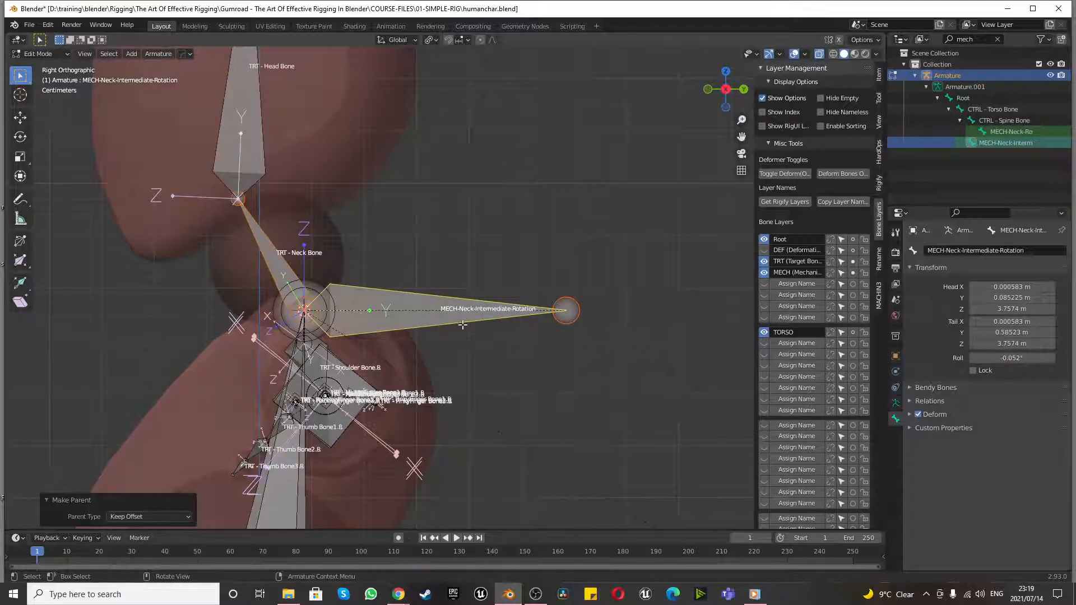
scroll(401, 247, down, 6)
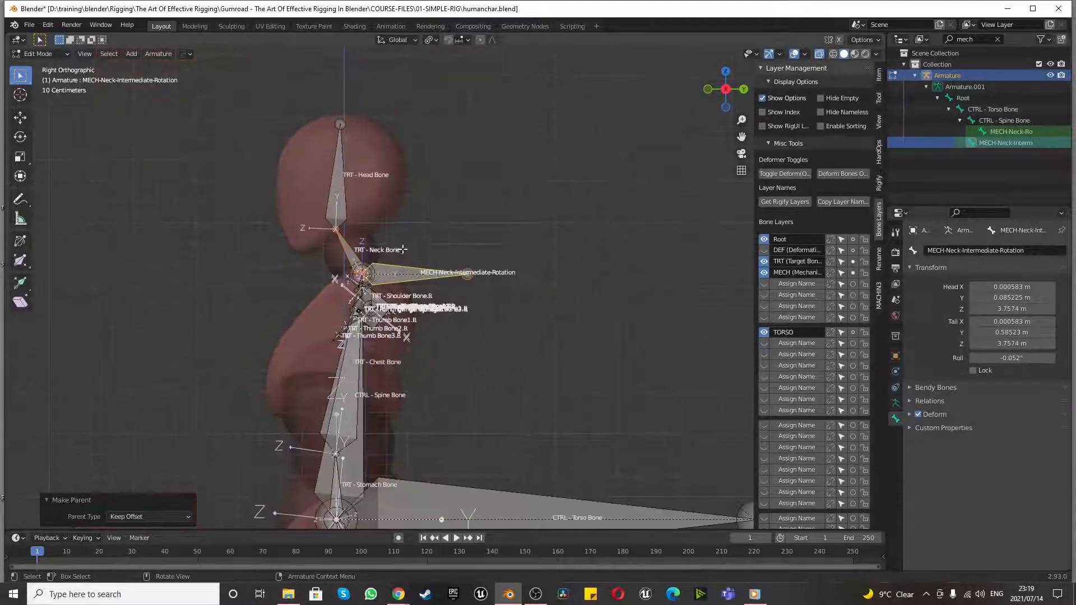
scroll(401, 248, up, 6)
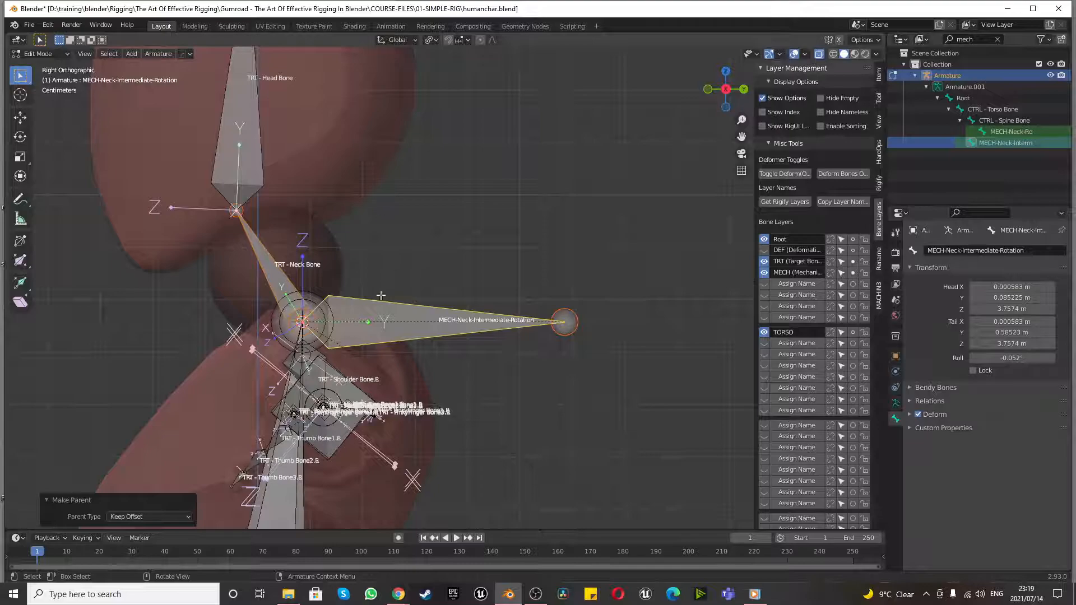
scroll(380, 273, down, 6)
scroll(416, 345, up, 3)
scroll(426, 359, down, 6)
scroll(465, 421, up, 6)
scroll(470, 426, down, 4)
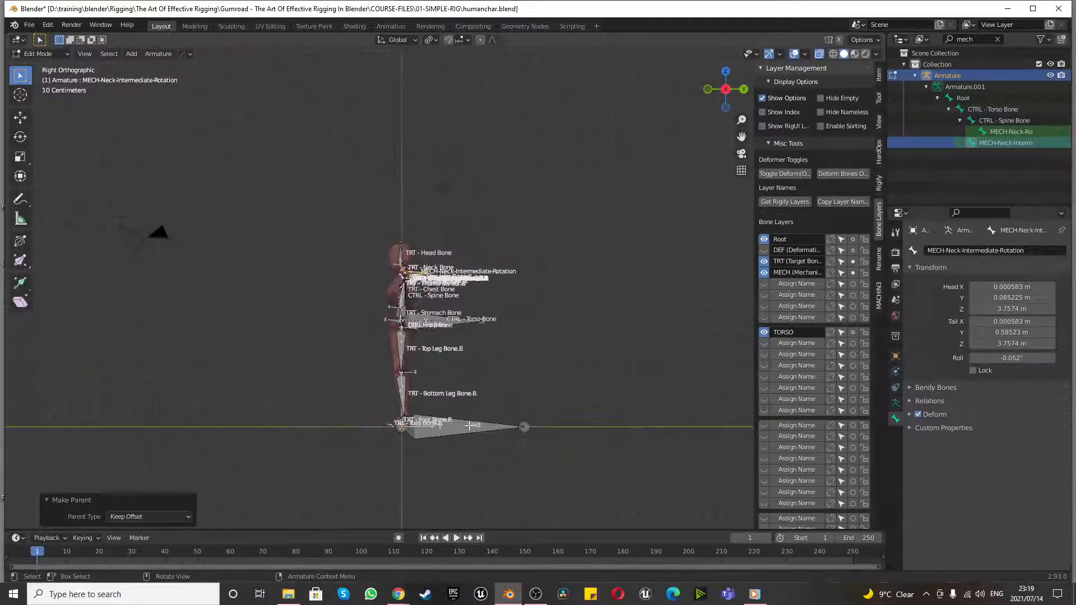
scroll(236, 270, up, 8)
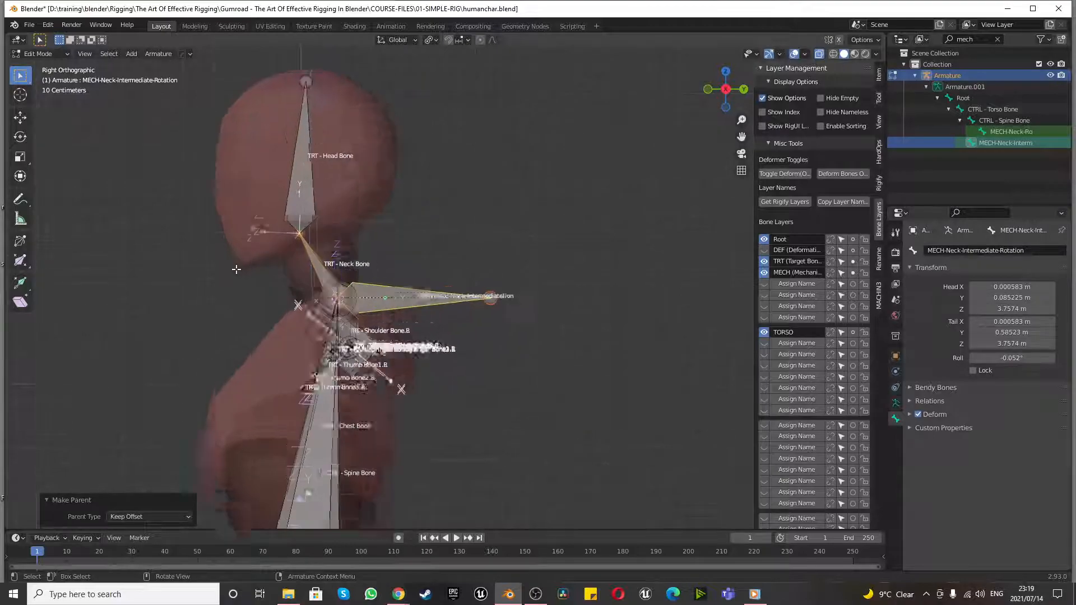
scroll(236, 269, up, 2)
scroll(336, 269, down, 3)
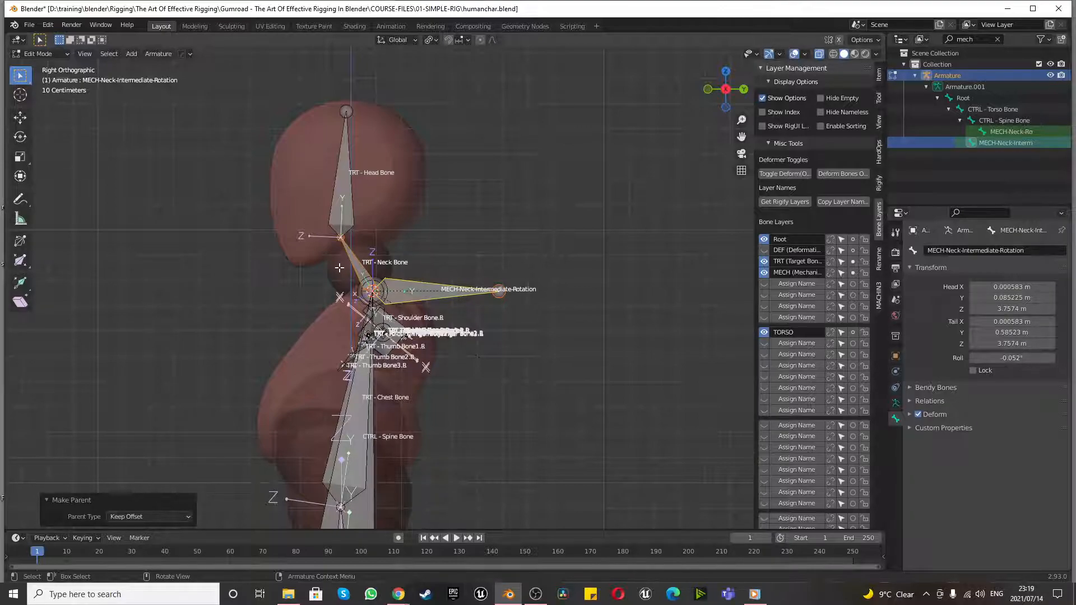
scroll(403, 273, up, 8)
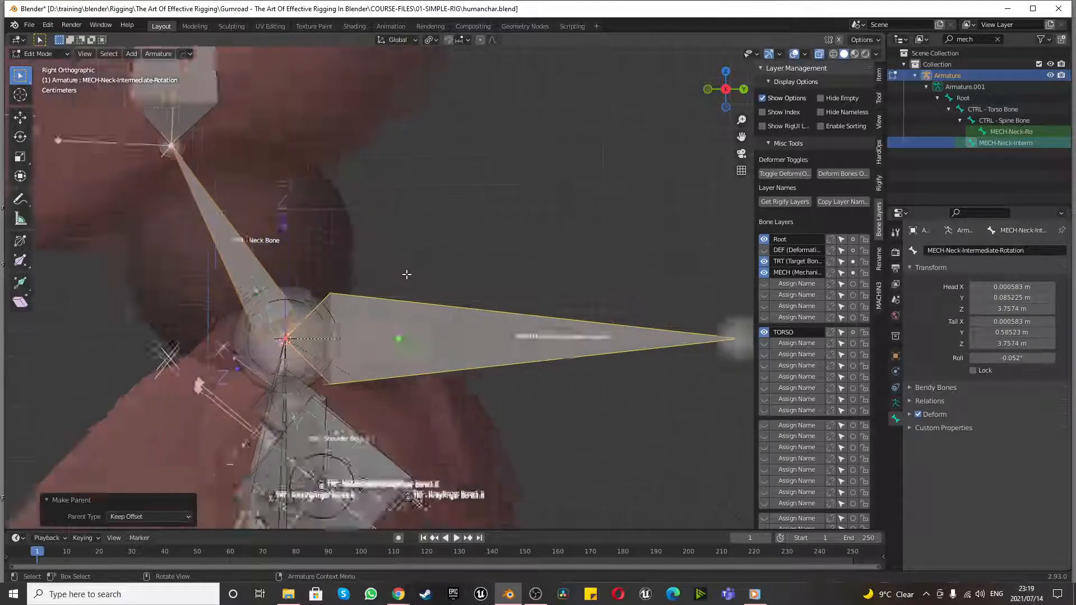
scroll(406, 274, down, 3)
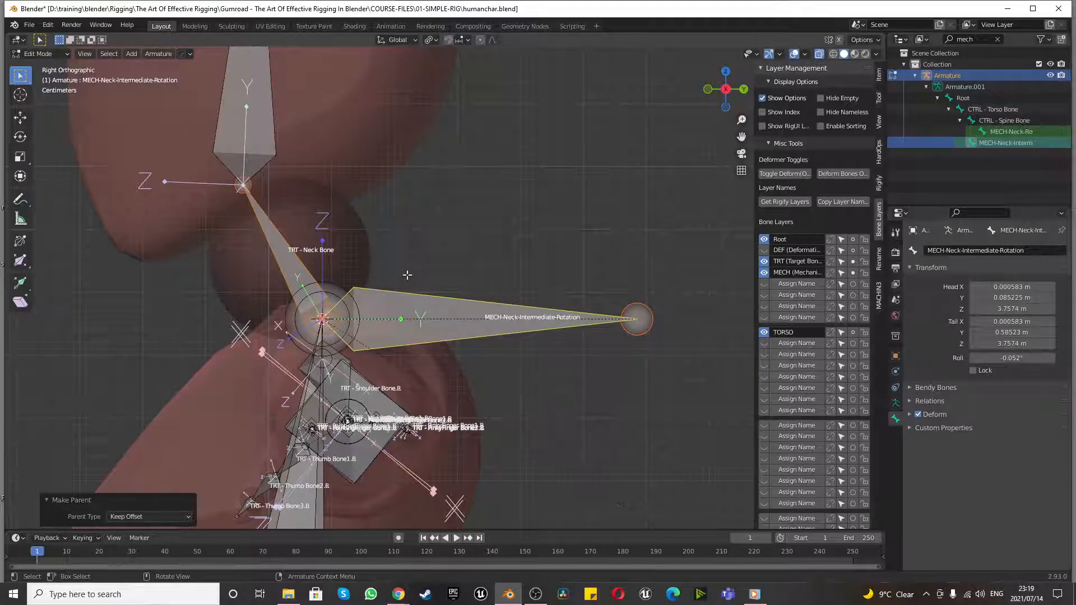
- Unhide the MECH-Neck-Rotation bone and switch the armature to Pose Mode
key(alt+h)
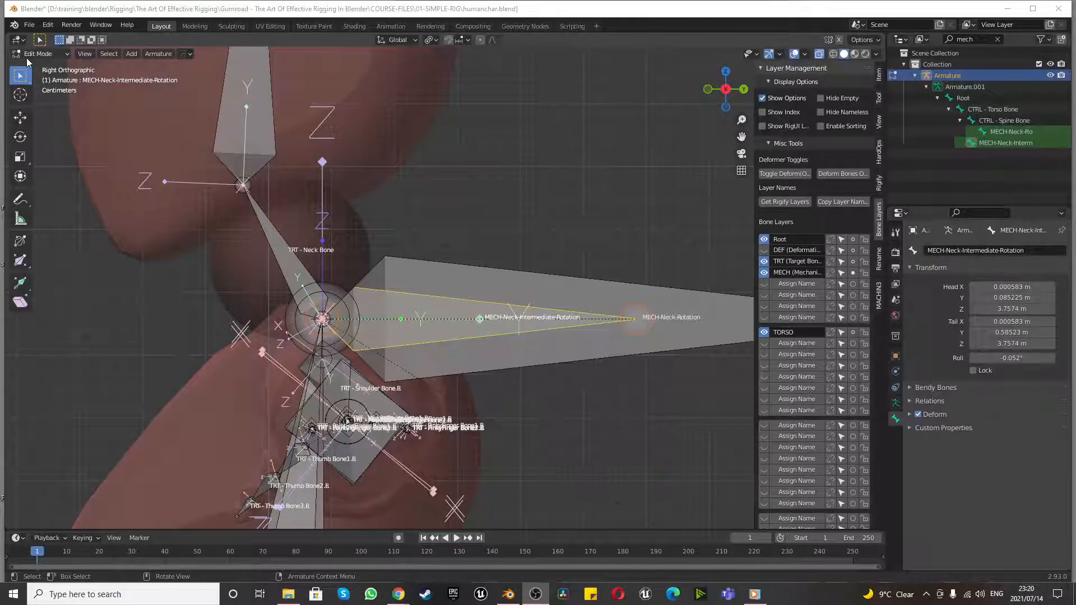
click(27, 57)
click(35, 95)
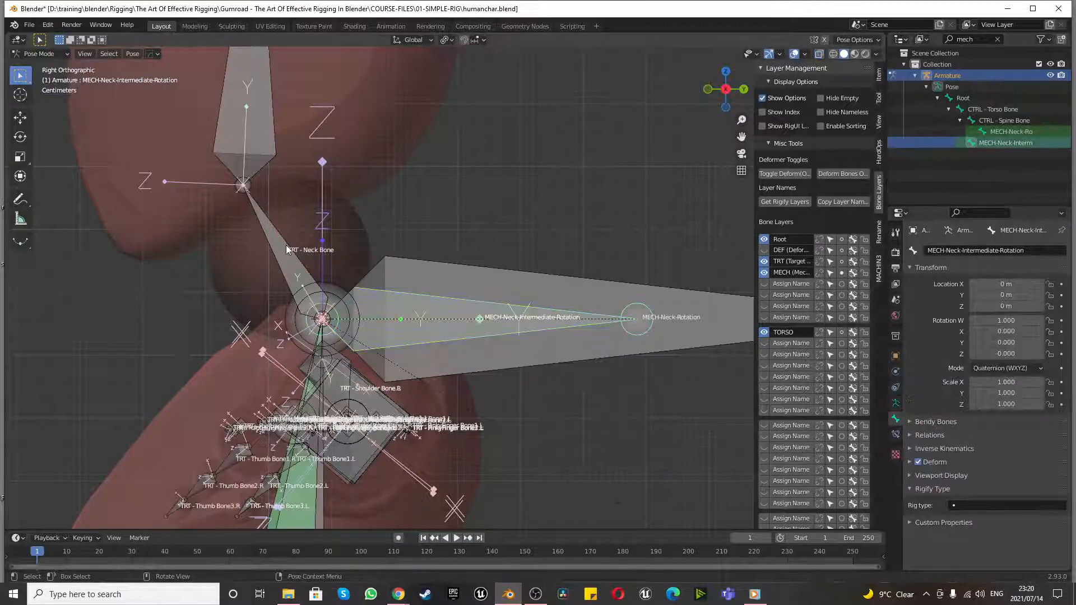
- Test-rotate the MECH-Neck-Intermediate-Rotation bone to check that the neck and head follow, then cancel the rotation
scroll(280, 245, down, 3)
scroll(388, 295, up, 3)
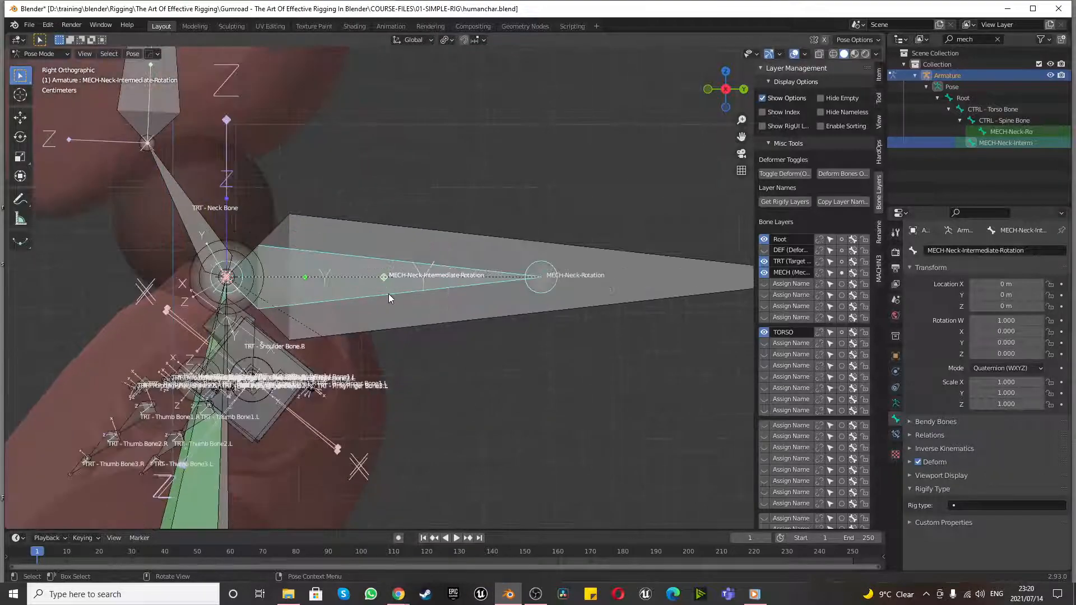
scroll(389, 293, up, 6)
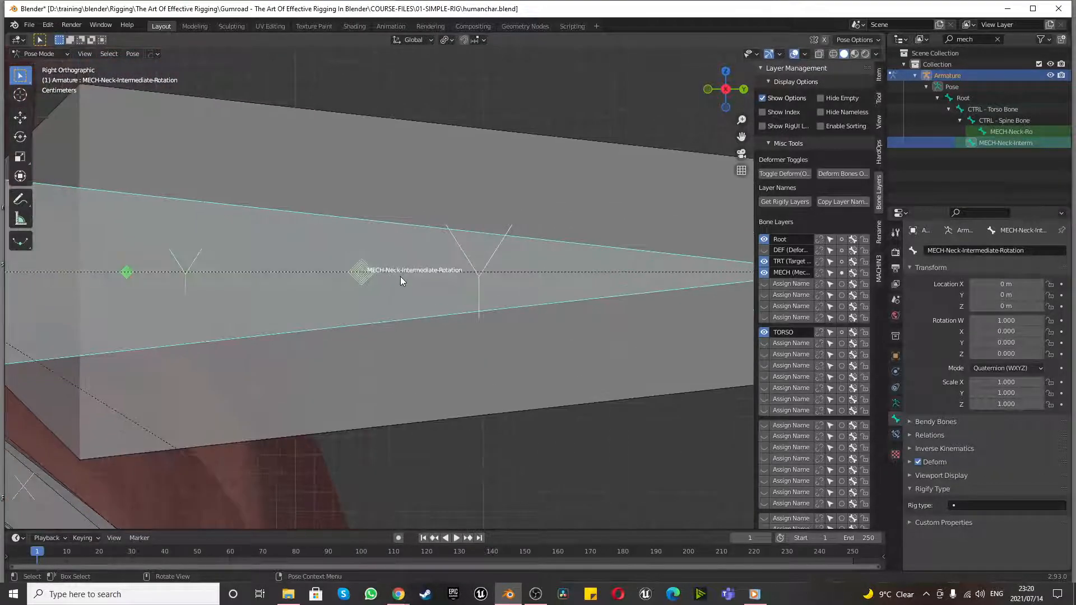
scroll(446, 280, down, 5)
scroll(506, 295, down, 2)
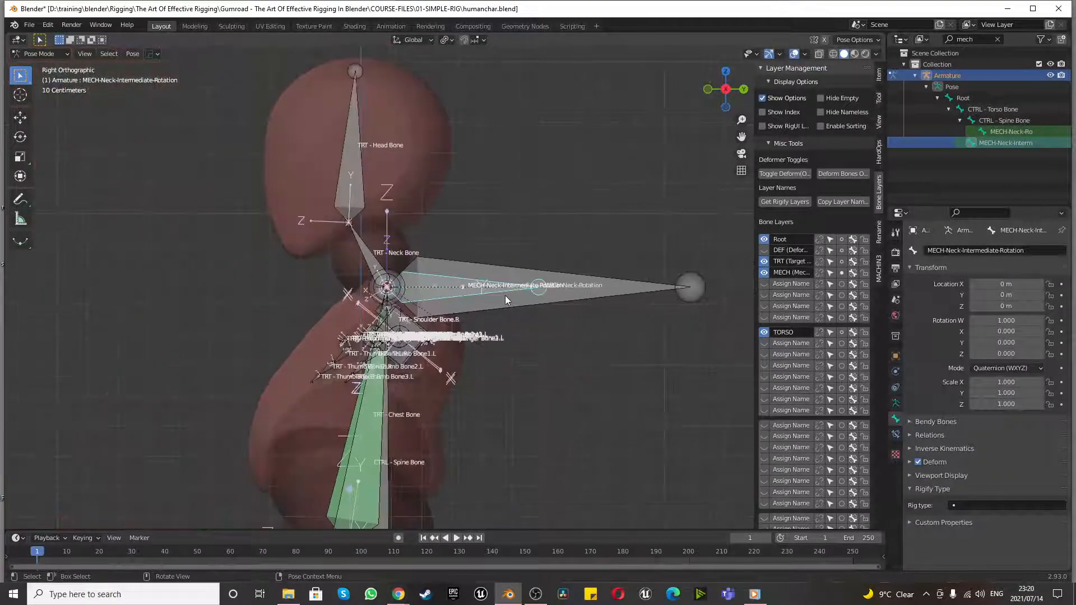
key(r)
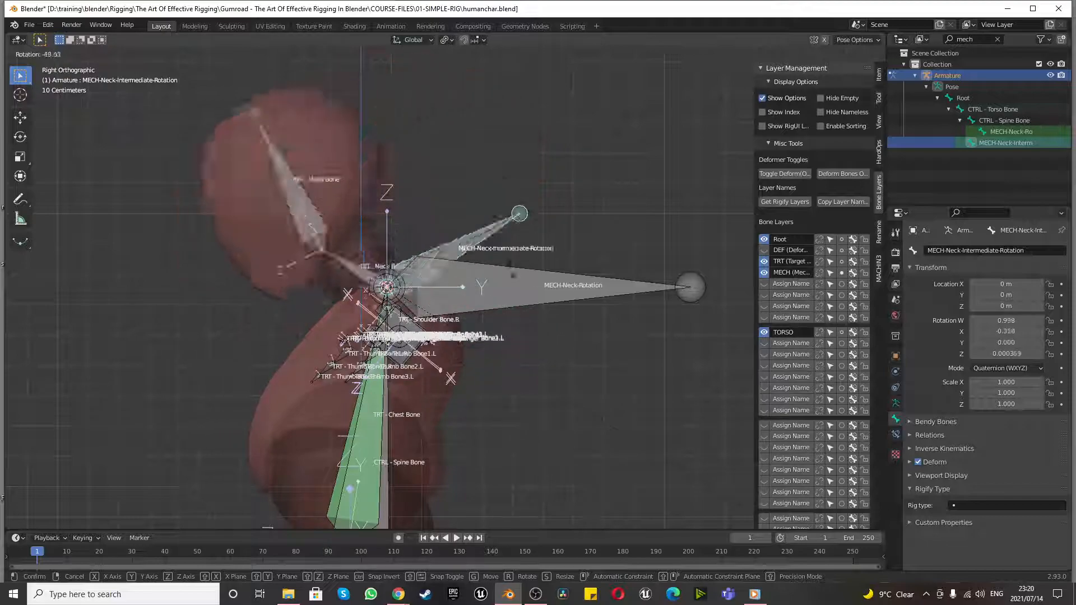
key(Escape)
- Add Copy Location and Copy Rotation constraints to the MECH-Neck-Intermediate-Rotation bone, targeting the MECH-Neck-Rotation bone
scroll(429, 268, up, 3)
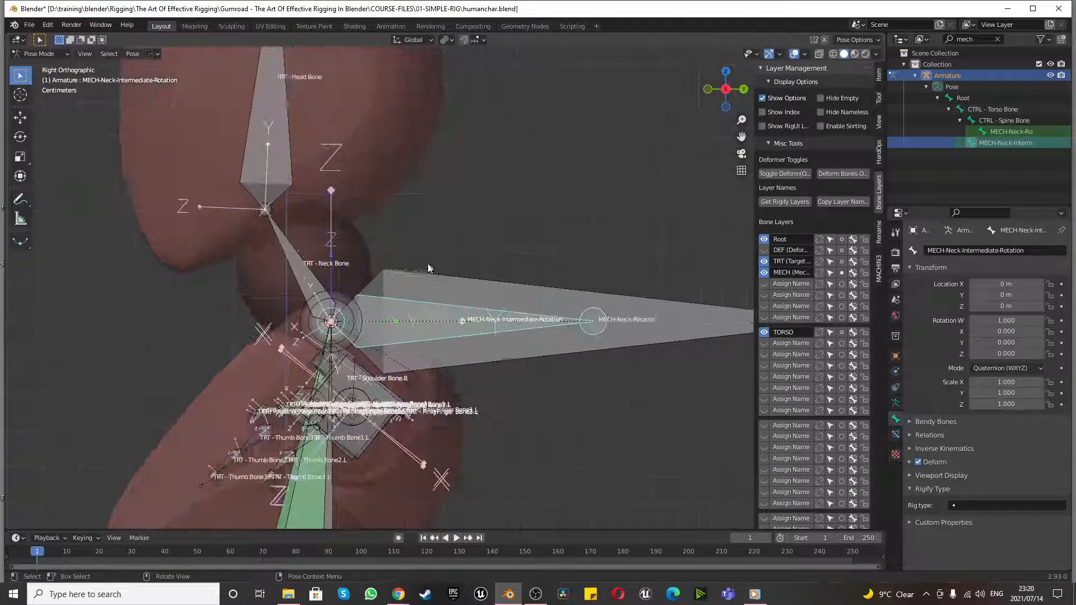
click(429, 278)
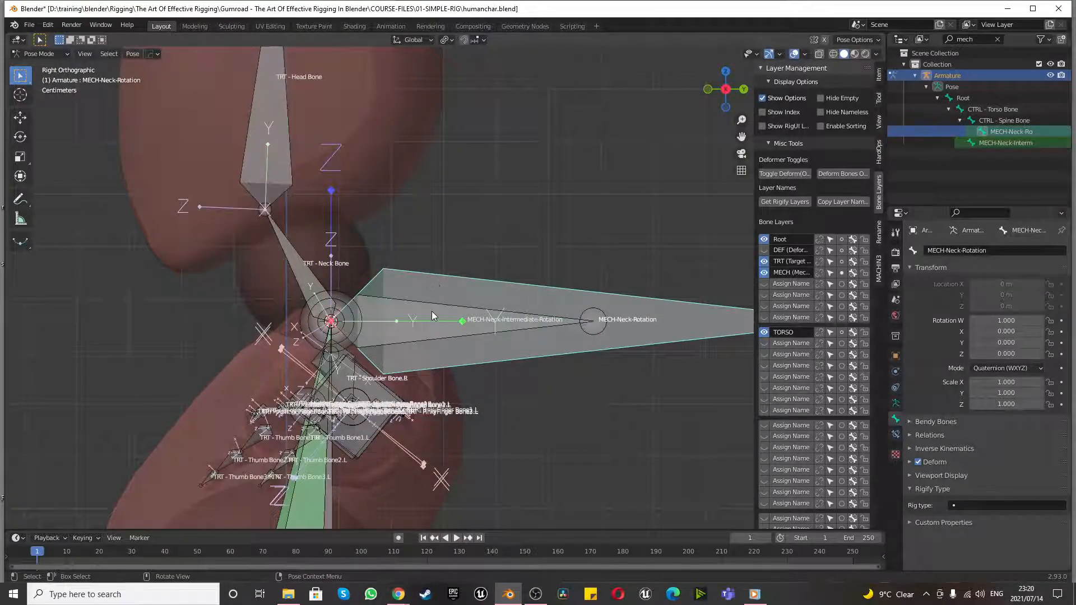
shift+click(425, 304)
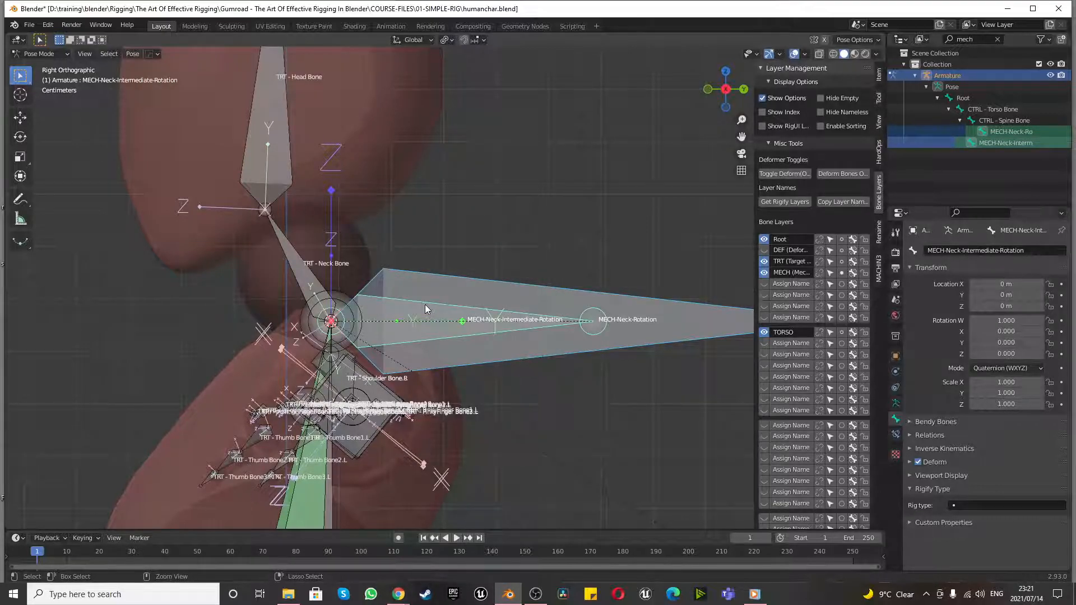
key(shift+ctrl+c)
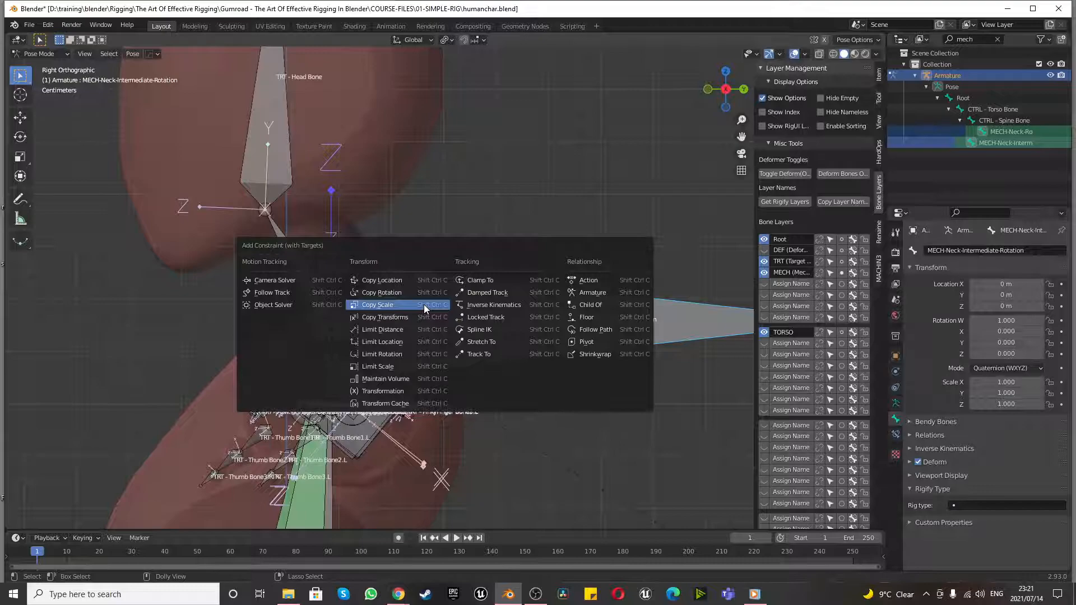
click(401, 282)
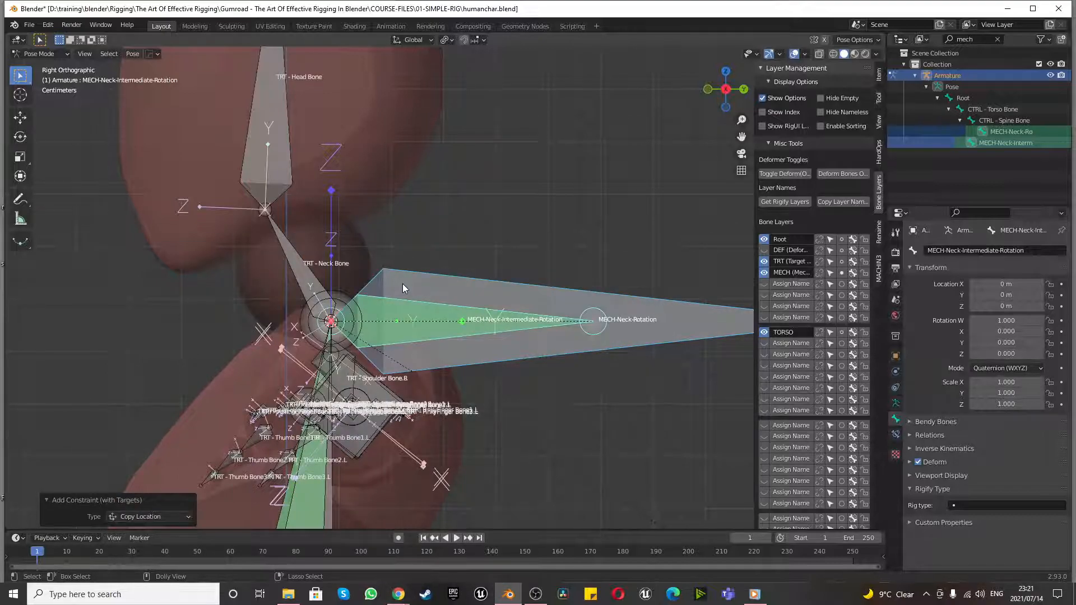
key(shift+ctrl+c)
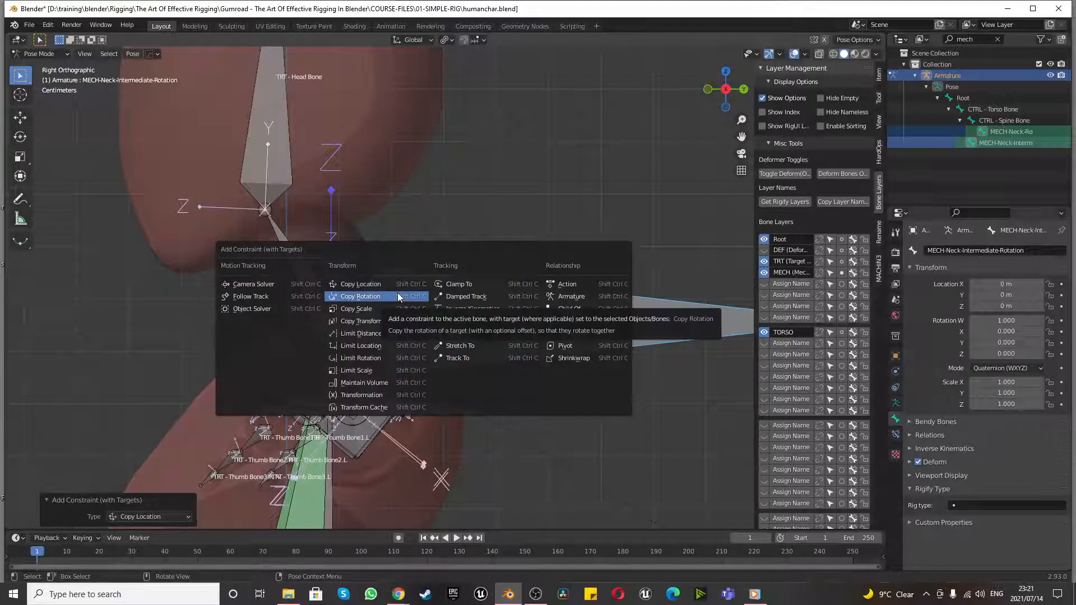
click(398, 294)
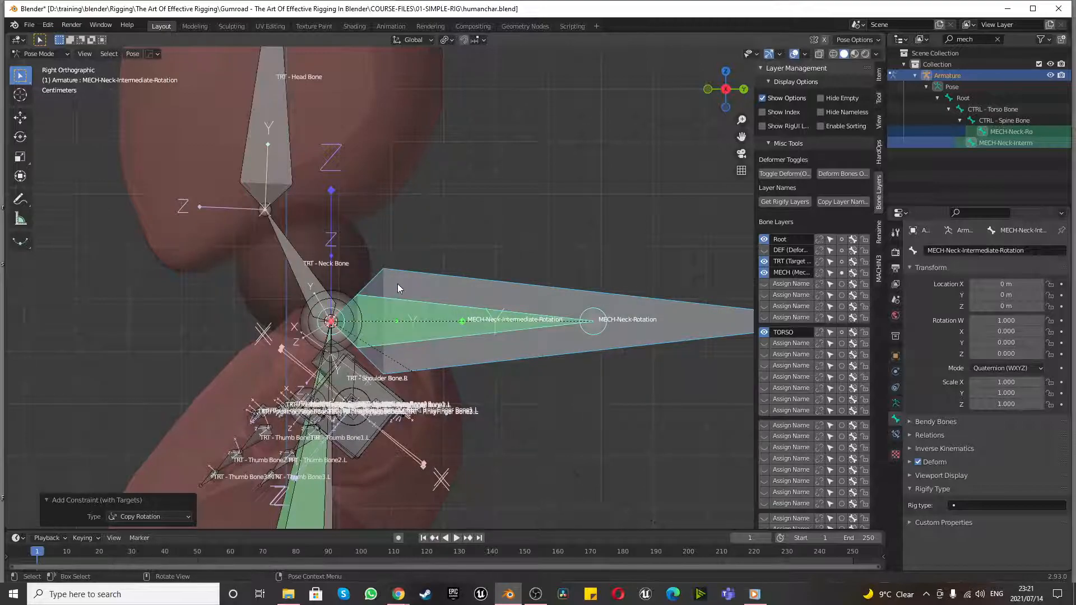
- Test-rotate the MECH-Neck-Rotation bone to check the constrained neck and head, cancelling each rotation
click(449, 226)
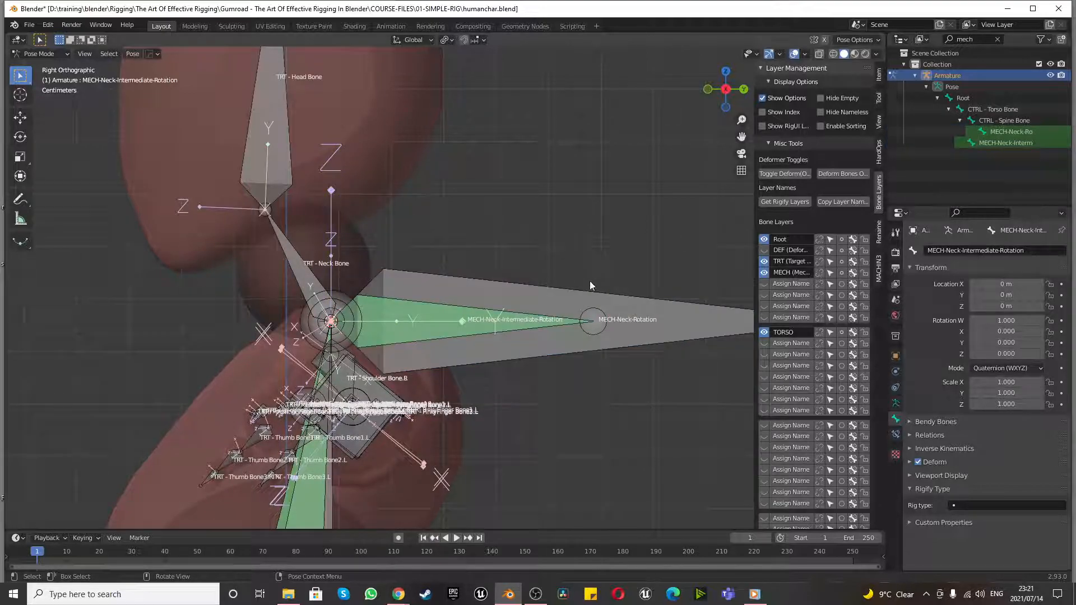
click(665, 325)
key(r)
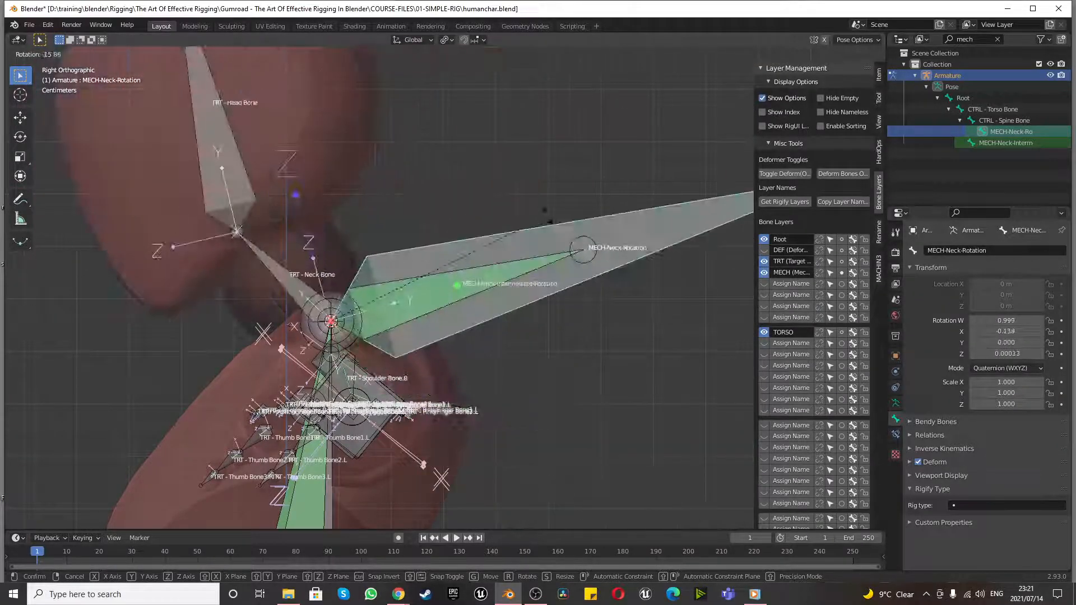
right_click(459, 321)
scroll(459, 321, down, 6)
scroll(466, 390, up, 4)
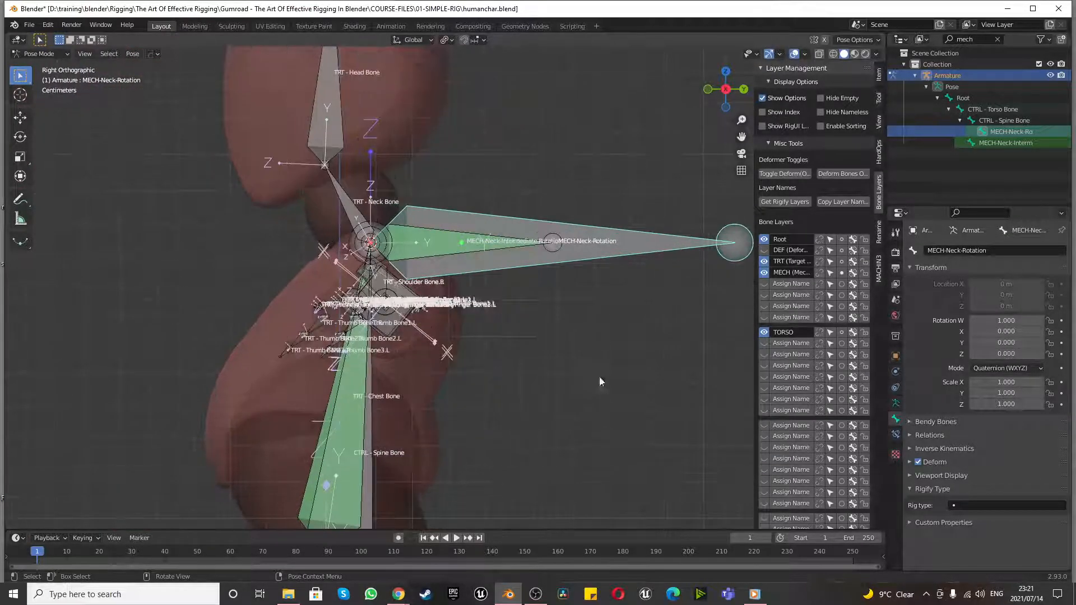
key(r)
right_click(596, 331)
- Test-rotate the CTRL - Spine Bone to check how the neck and head respond, then cancel the rotation
scroll(596, 331, down, 3)
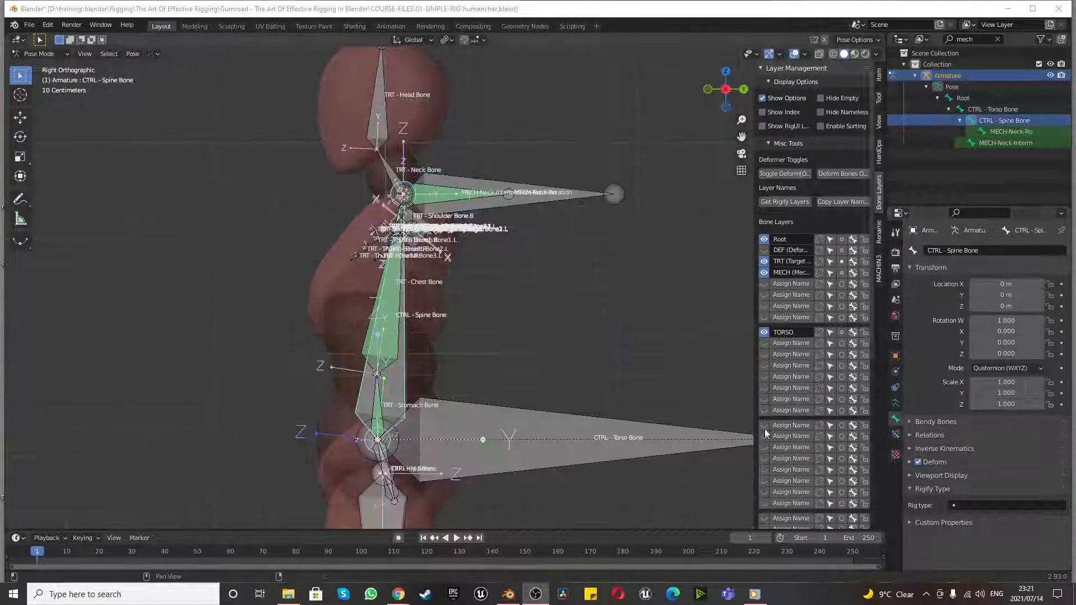
click(580, 304)
click(401, 381)
key(r)
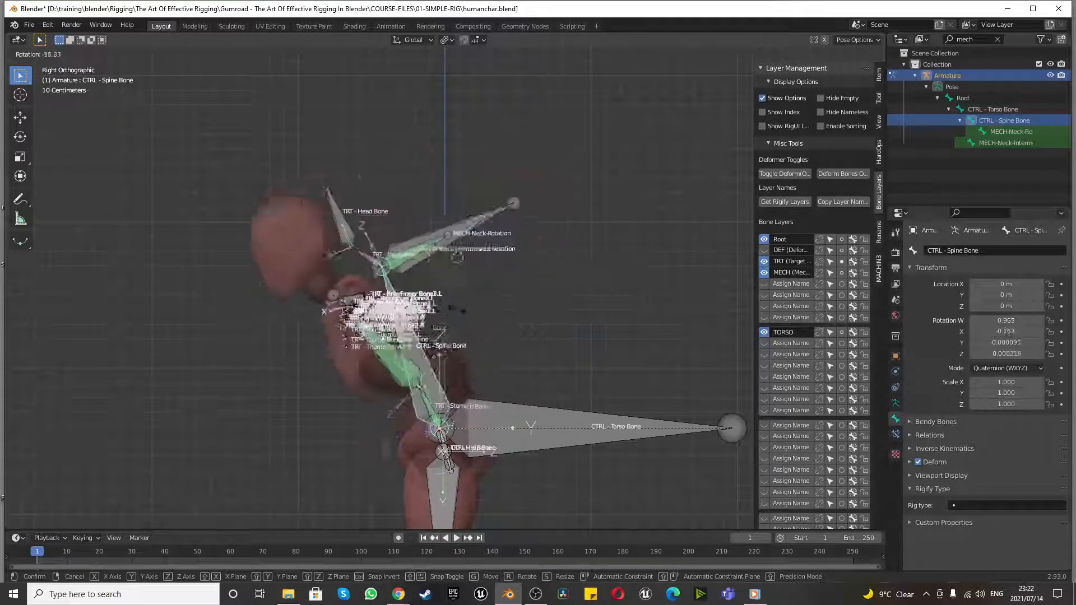
right_click(541, 290)
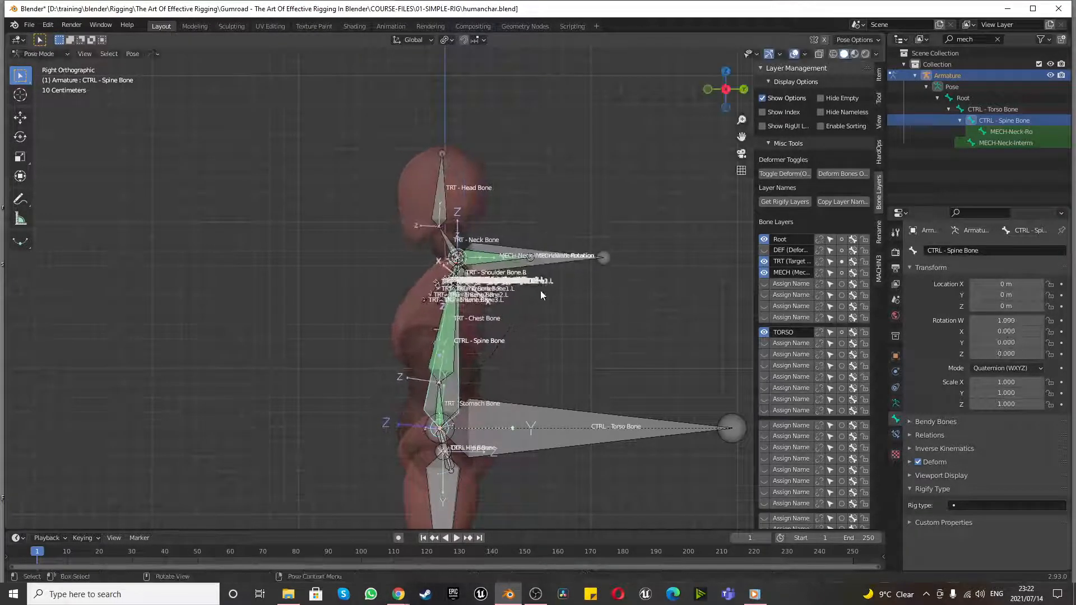
click(448, 331)
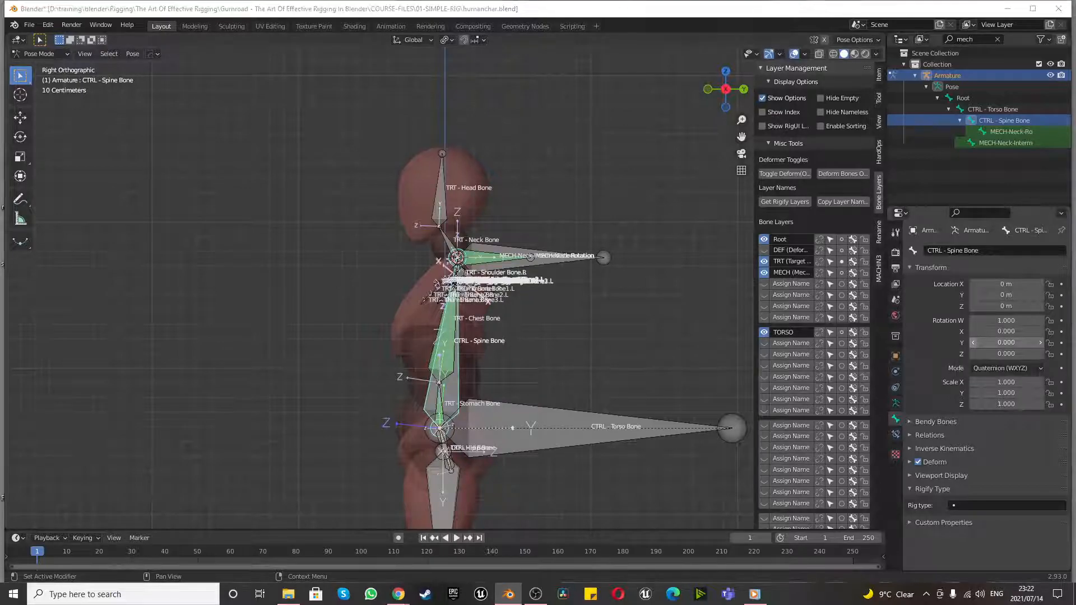
- In Edit Mode, parent the MECH-Neck-Rotation bone to the TRT - Chest Bone with Keep Offset
scroll(499, 291, up, 4)
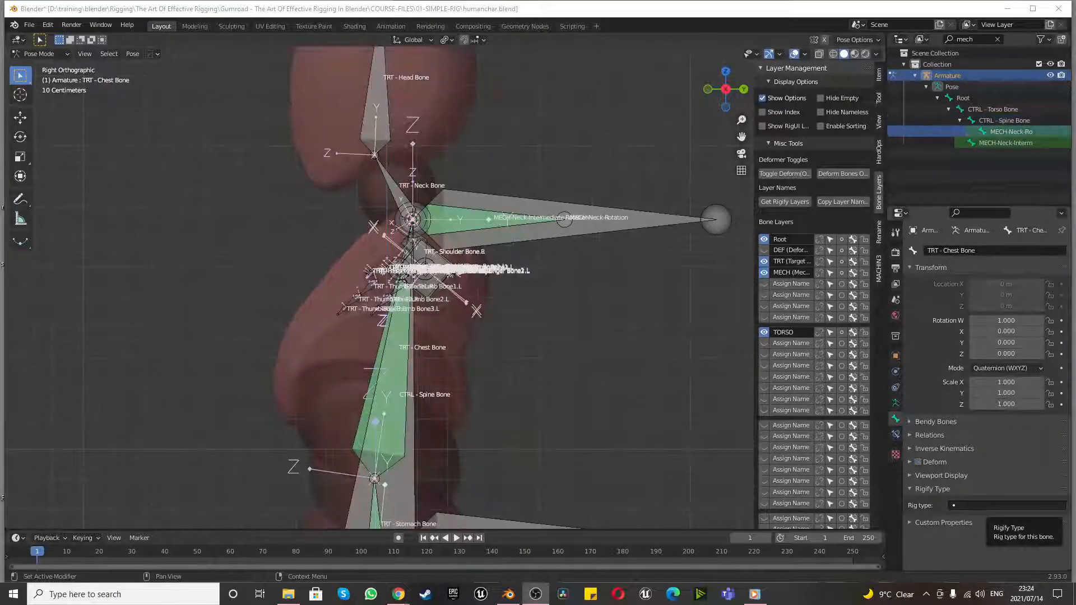
click(42, 53)
click(50, 78)
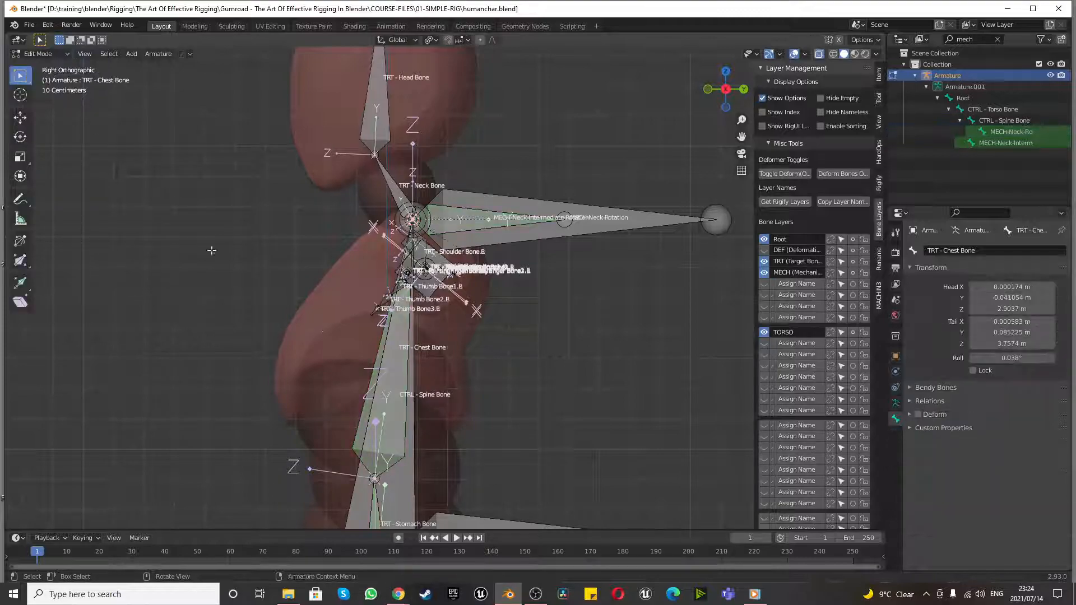
click(640, 225)
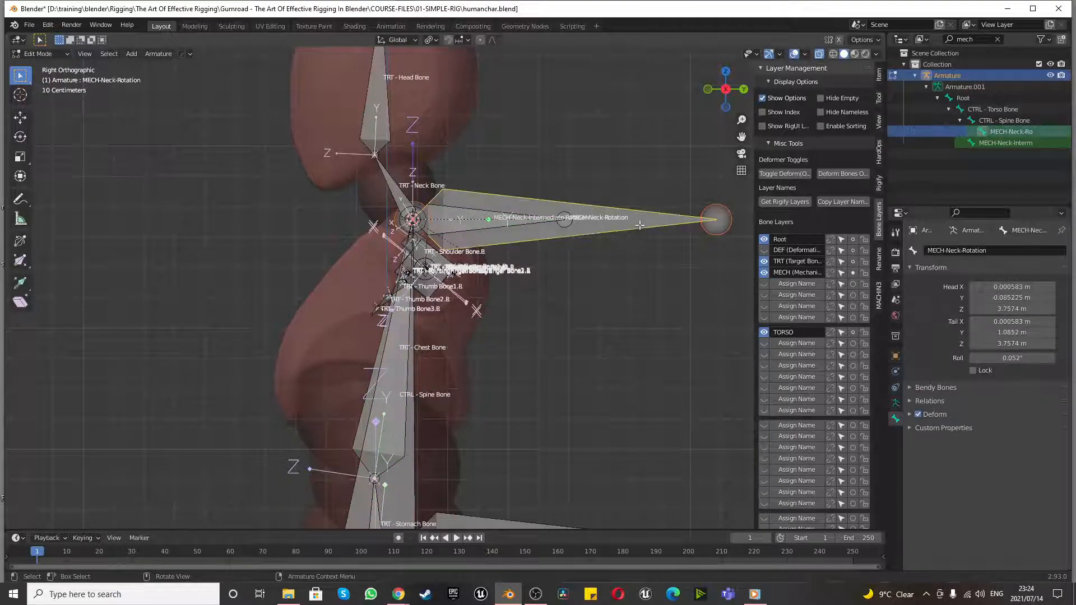
scroll(519, 230, up, 6)
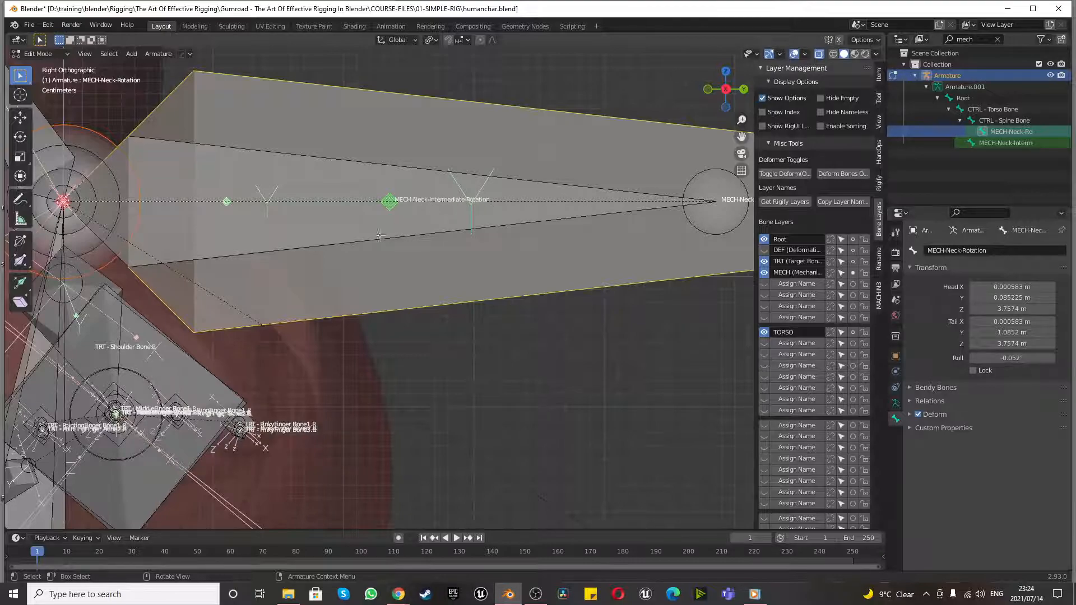
scroll(404, 238, down, 4)
scroll(592, 224, up, 6)
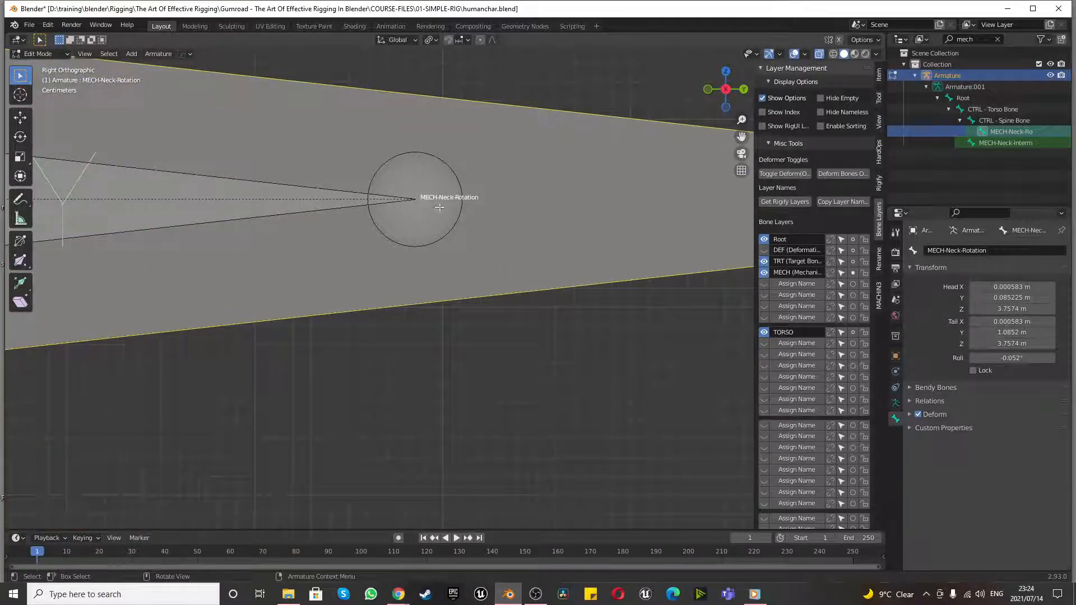
scroll(475, 203, down, 6)
scroll(476, 202, up, 4)
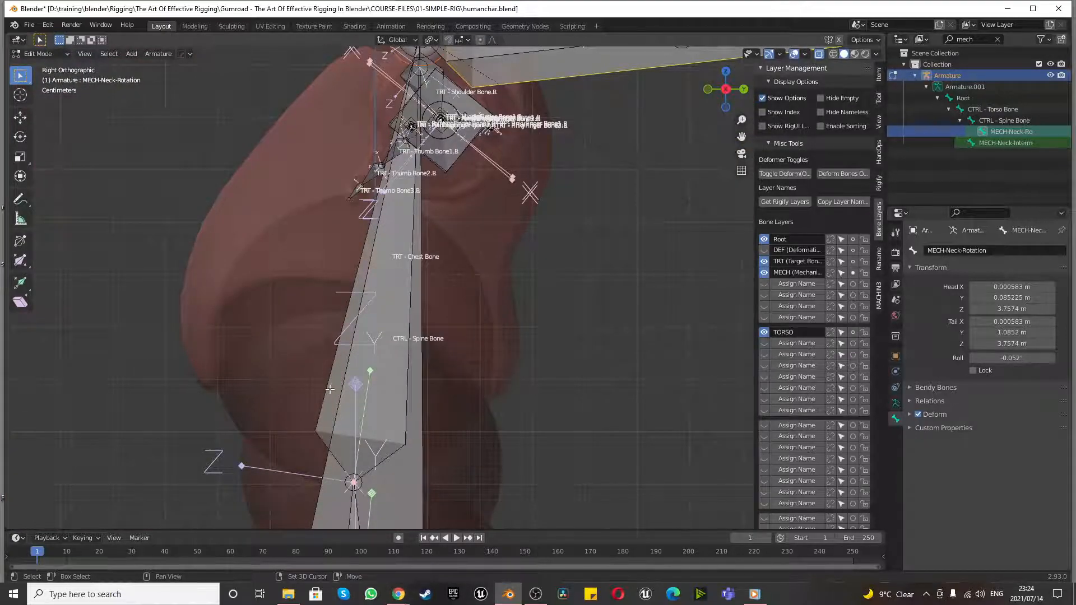
click(330, 389)
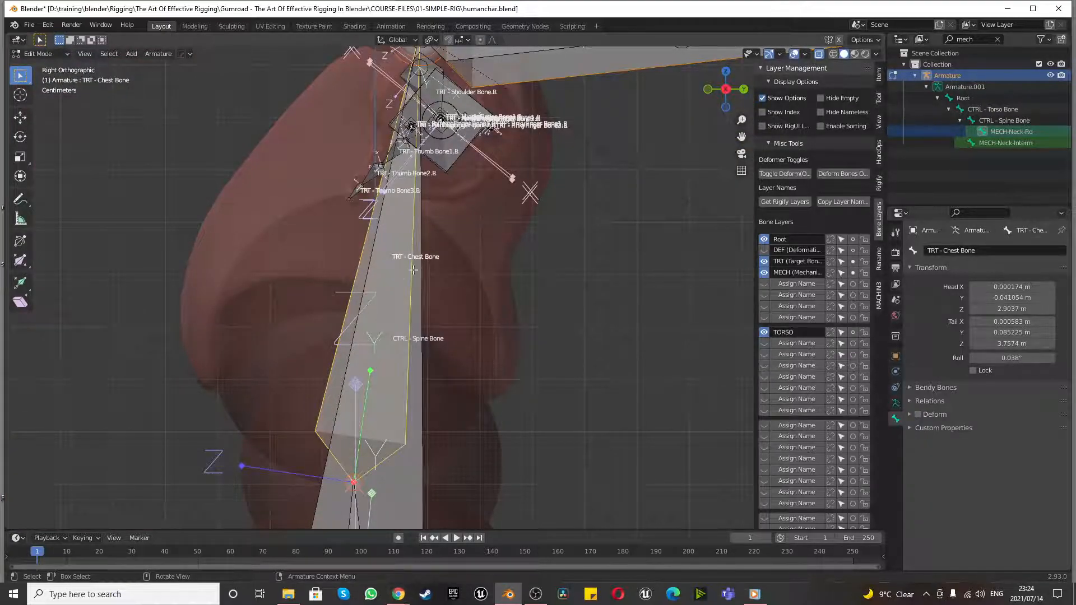
scroll(510, 329, down, 3)
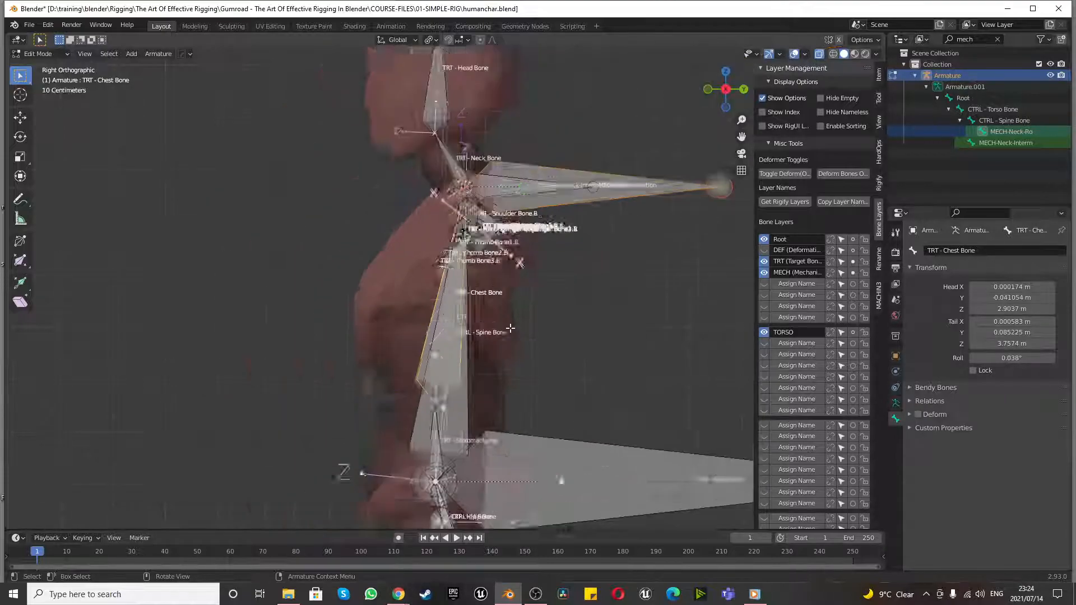
scroll(511, 328, up, 3)
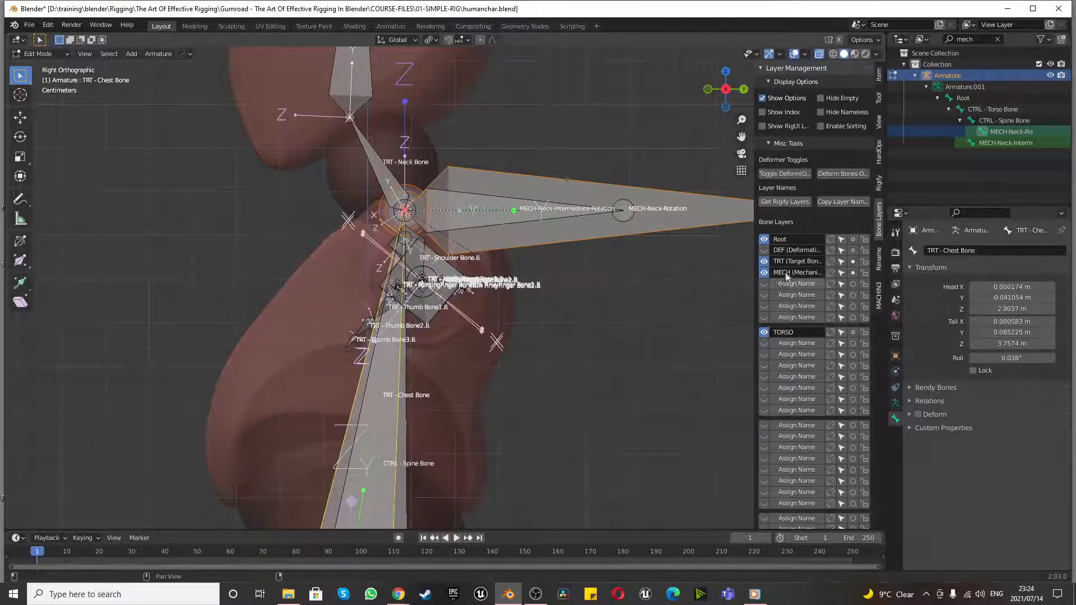
scroll(473, 413, down, 3)
scroll(473, 413, up, 3)
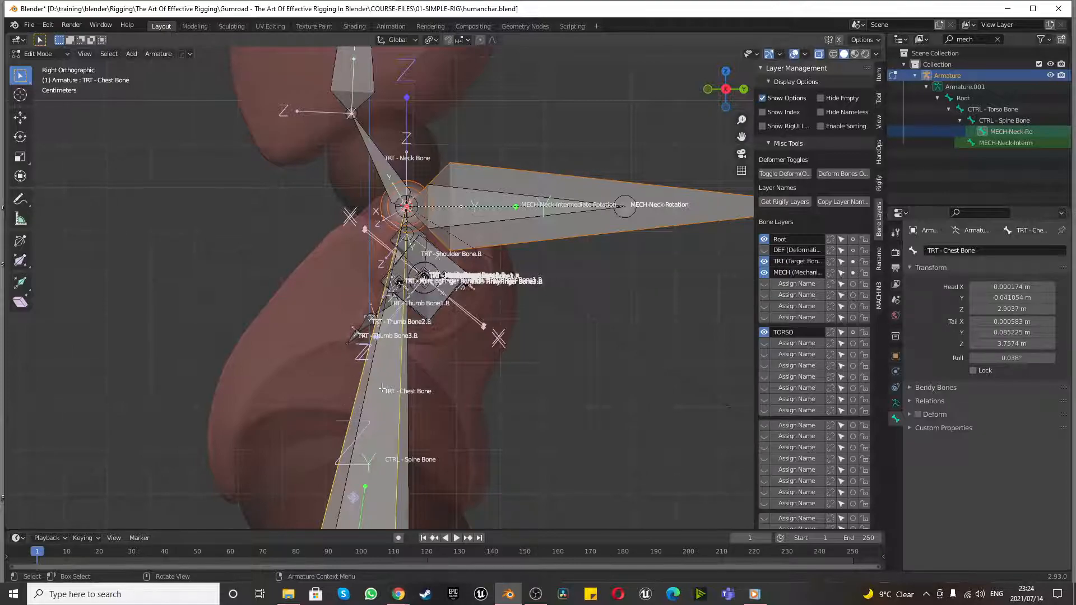
key(ctrl+p)
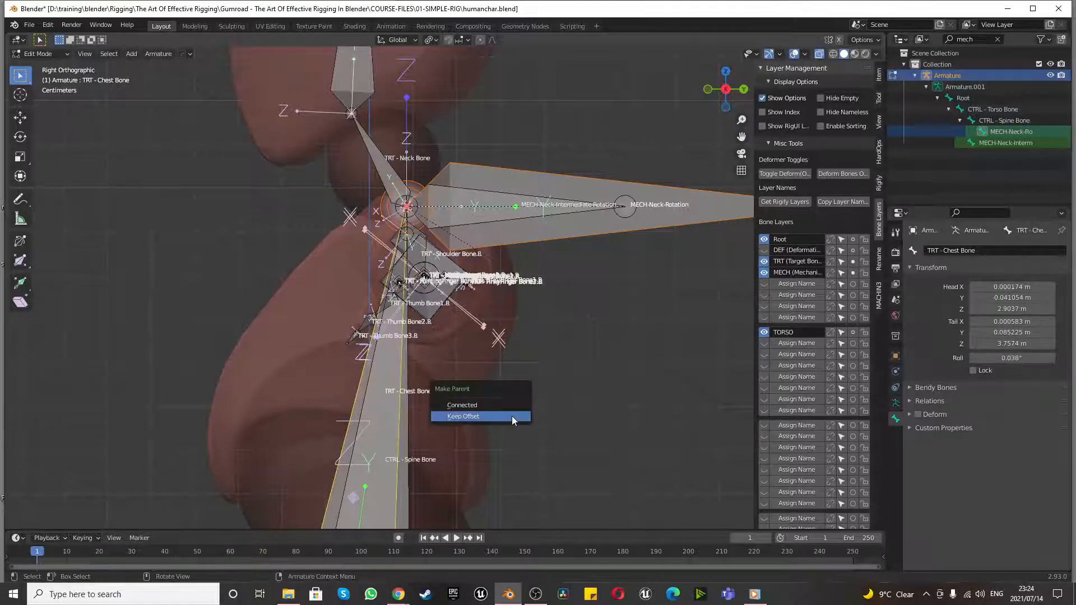
click(513, 416)
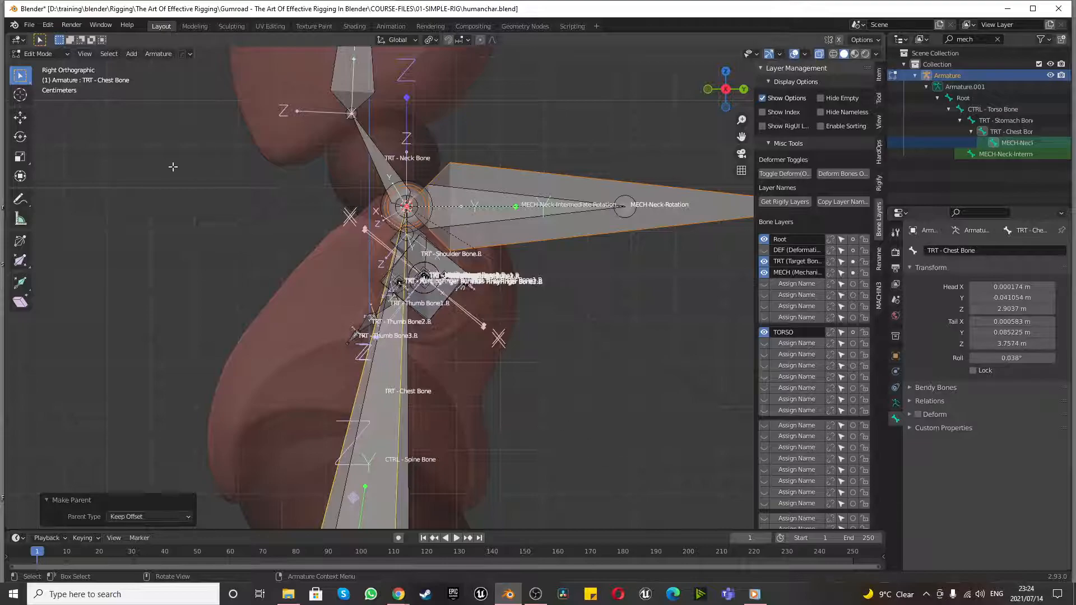
- Return to Pose Mode and test-rotate the CTRL - Spine Bone to check the reparented neck bone, then cancel the rotation
click(50, 54)
click(42, 91)
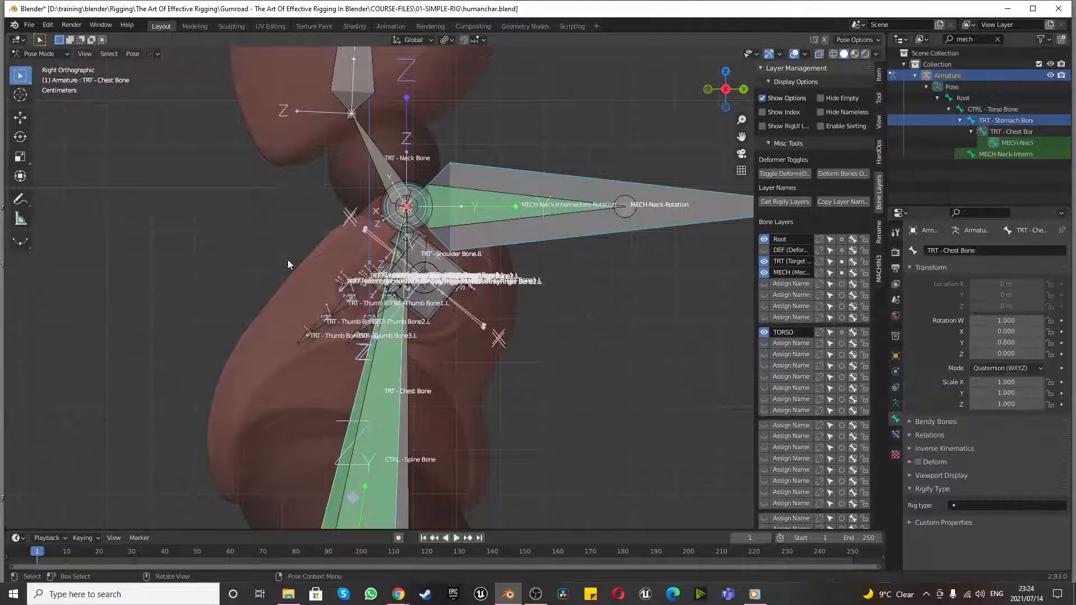
scroll(469, 426, down, 4)
scroll(463, 466, up, 1)
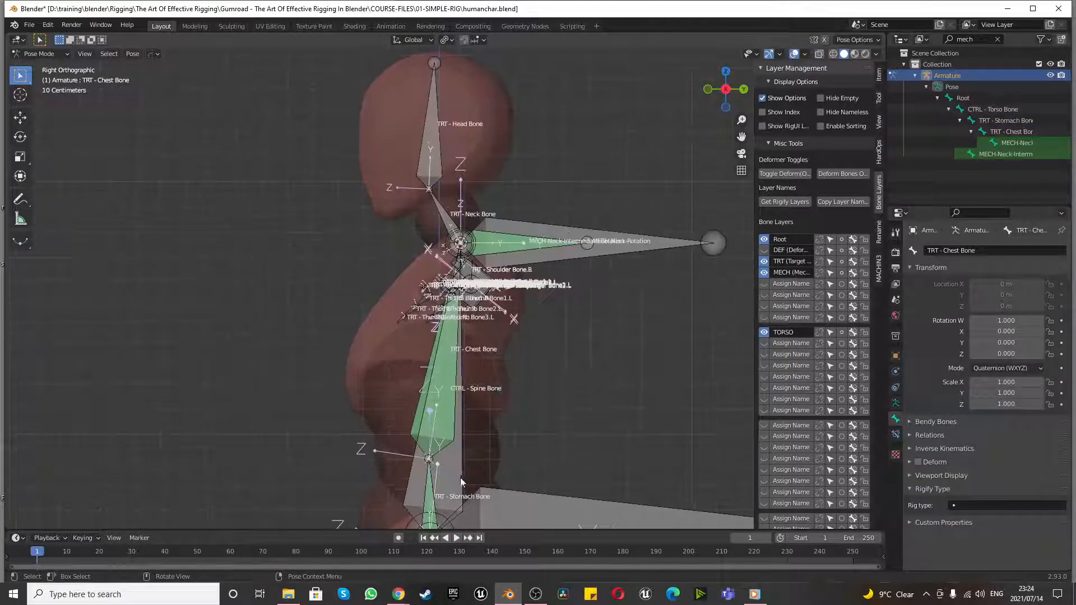
click(462, 473)
key(r)
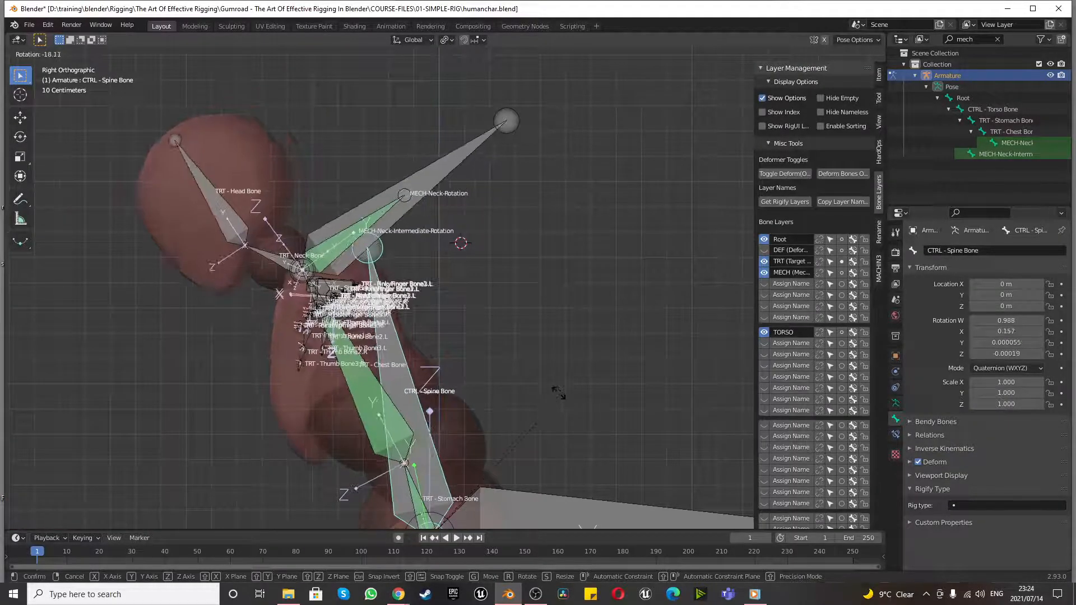
key(Escape)
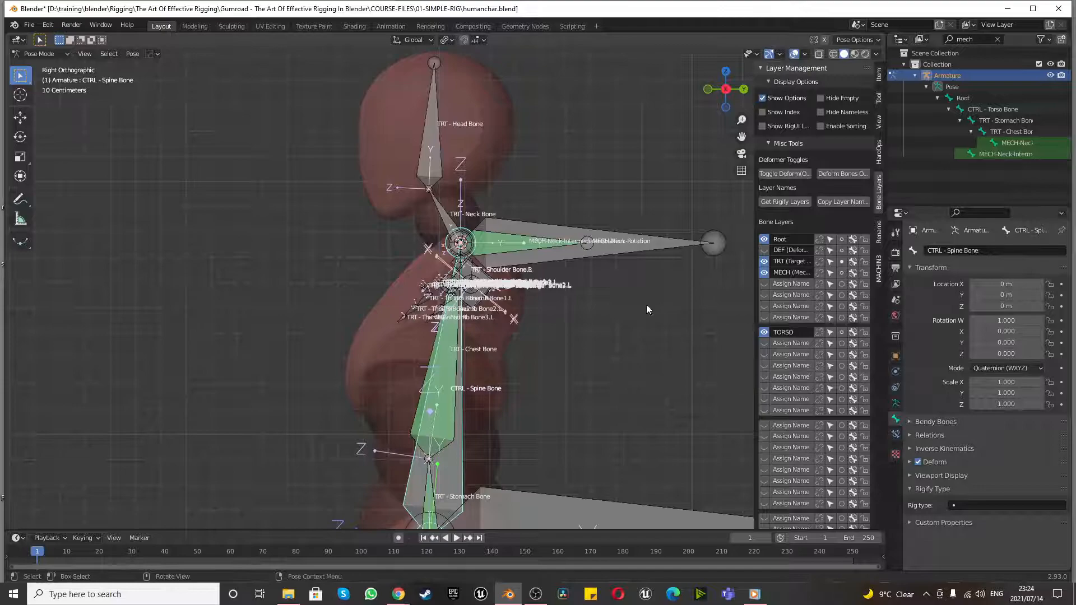
- Rename the Copy Rotation constraint on the MECH-Neck-Intermediate-Rotation bone to "Neck Follow Rotation"
click(649, 243)
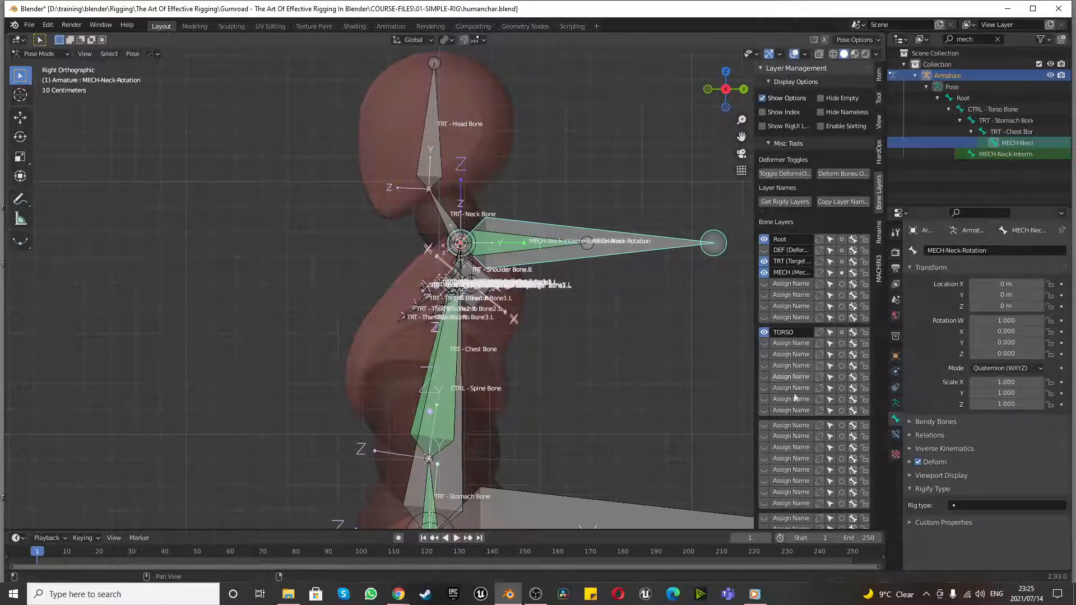
click(510, 250)
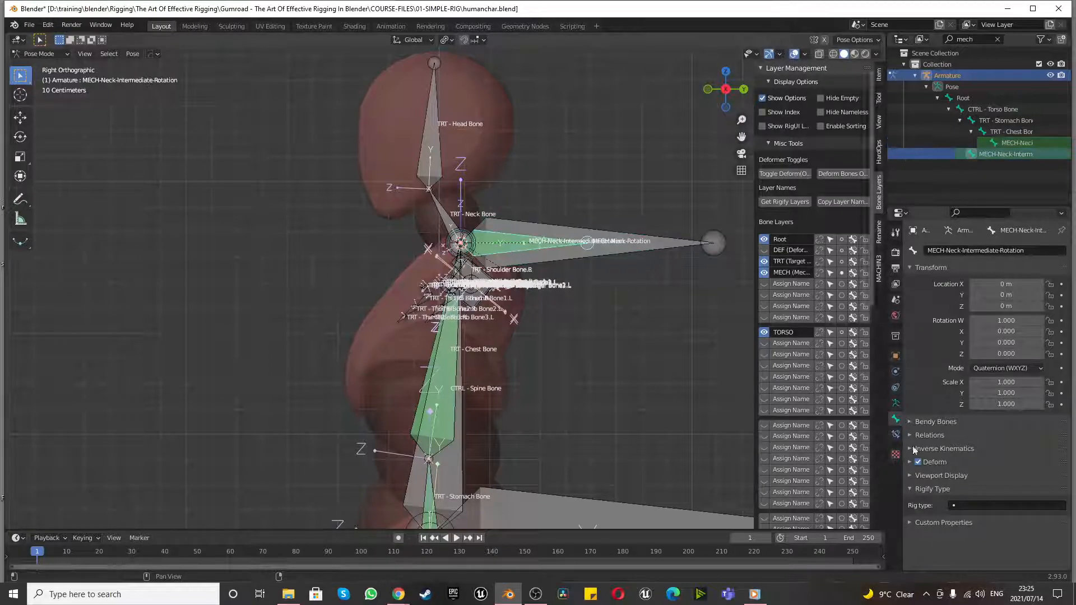
click(896, 436)
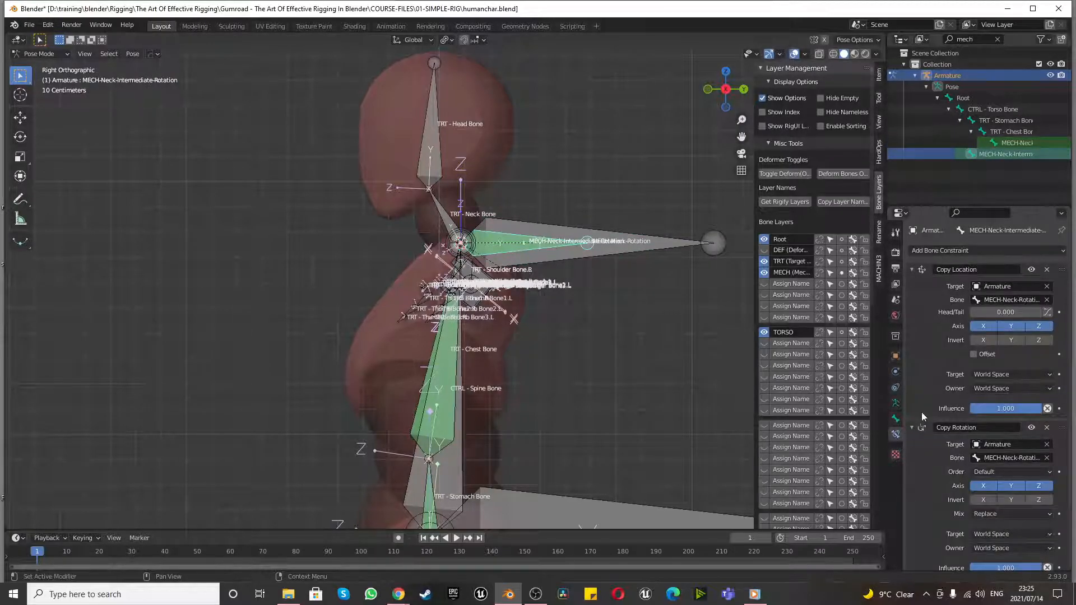
click(913, 428)
click(911, 271)
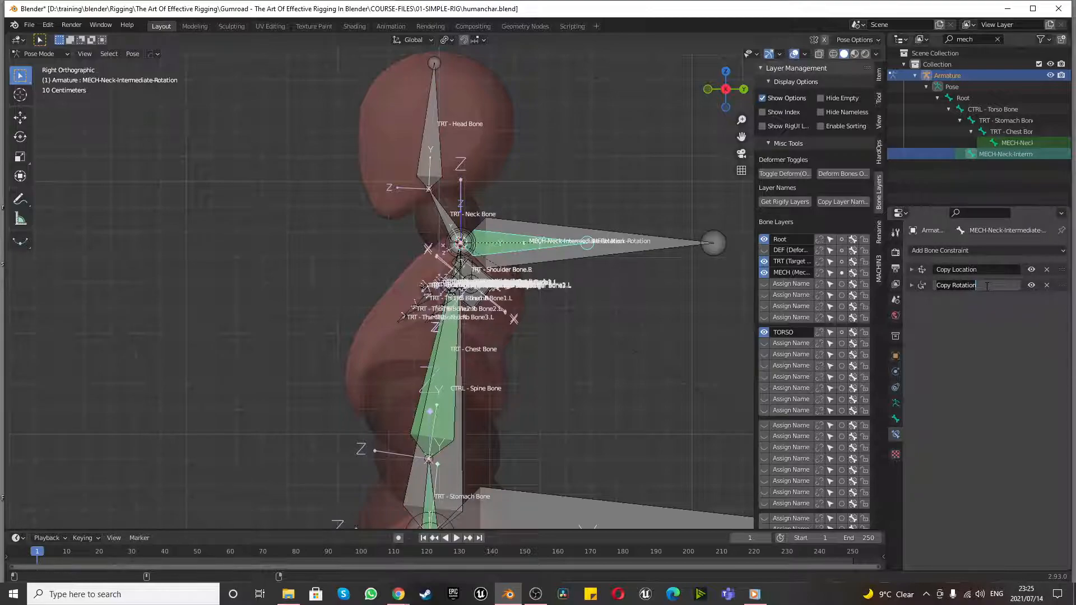
key(ctrl+a)
text(N)
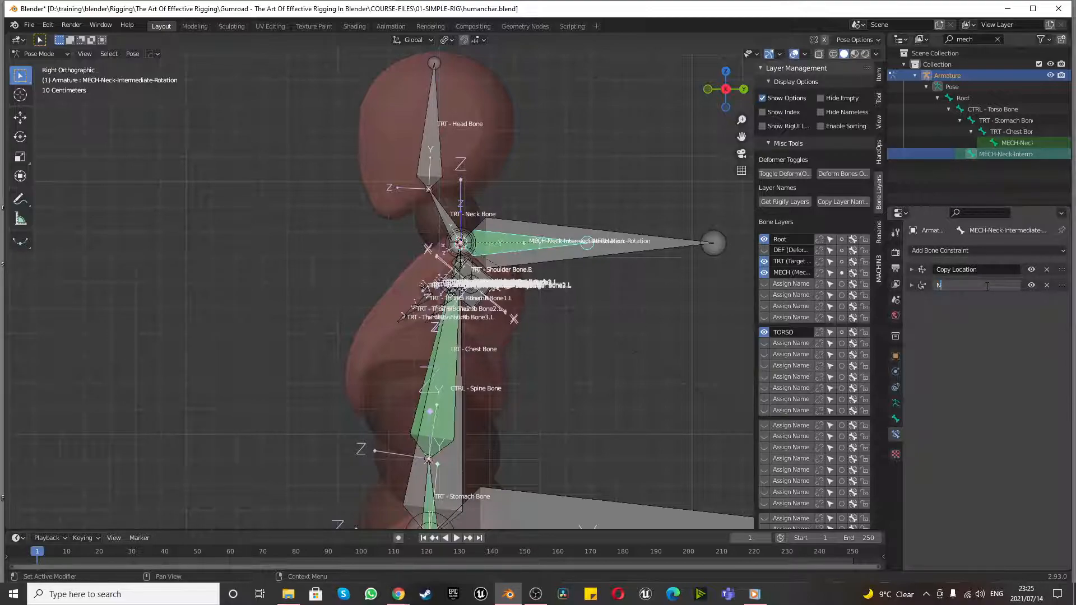
text(eck Follow Rotation)
key(Return)
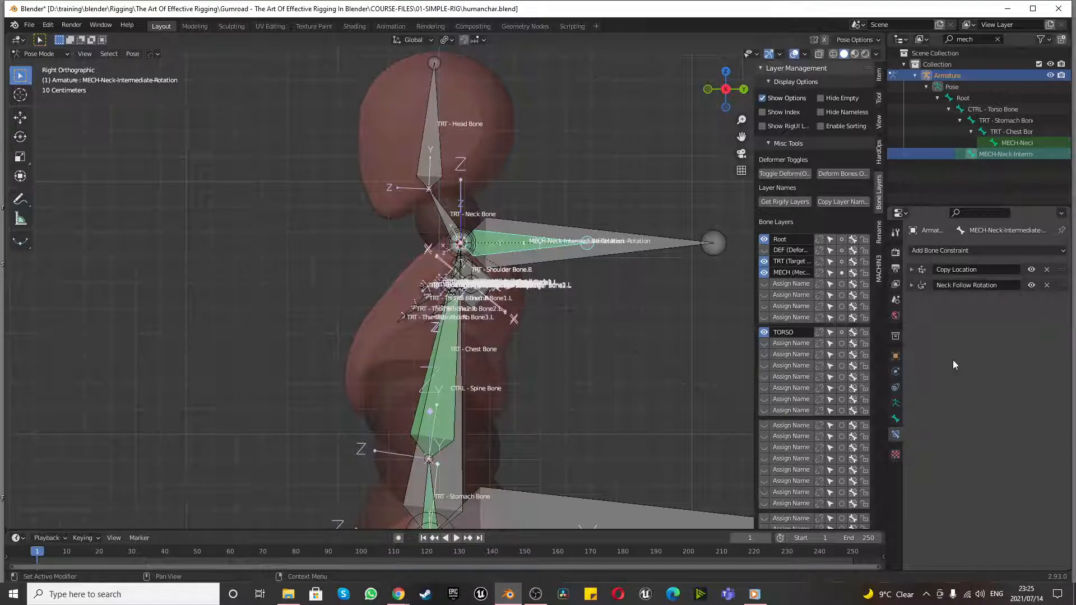
- Set the Neck Follow Rotation constraint's influence to 0 and test-rotate the CTRL - Spine Bone in side view, cancelling the rotation
click(912, 285)
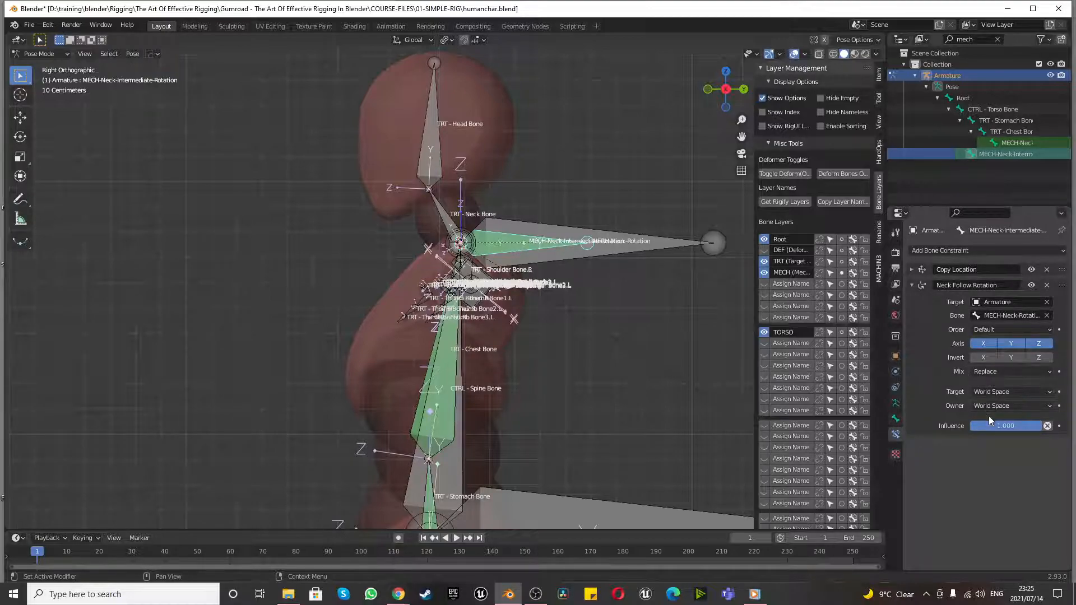
drag(997, 429, 972, 429)
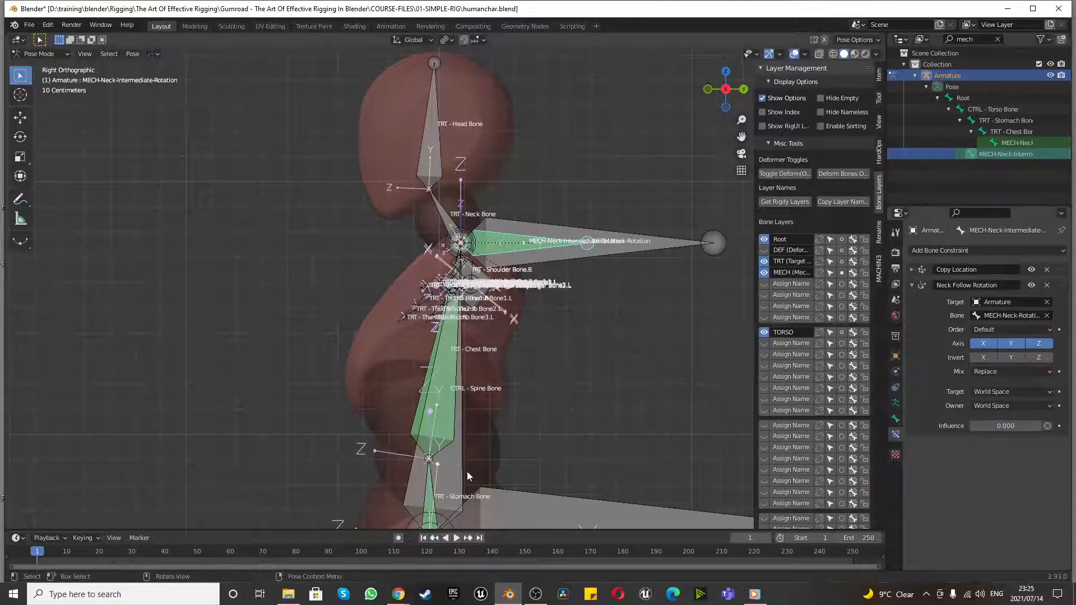
click(453, 478)
key(r)
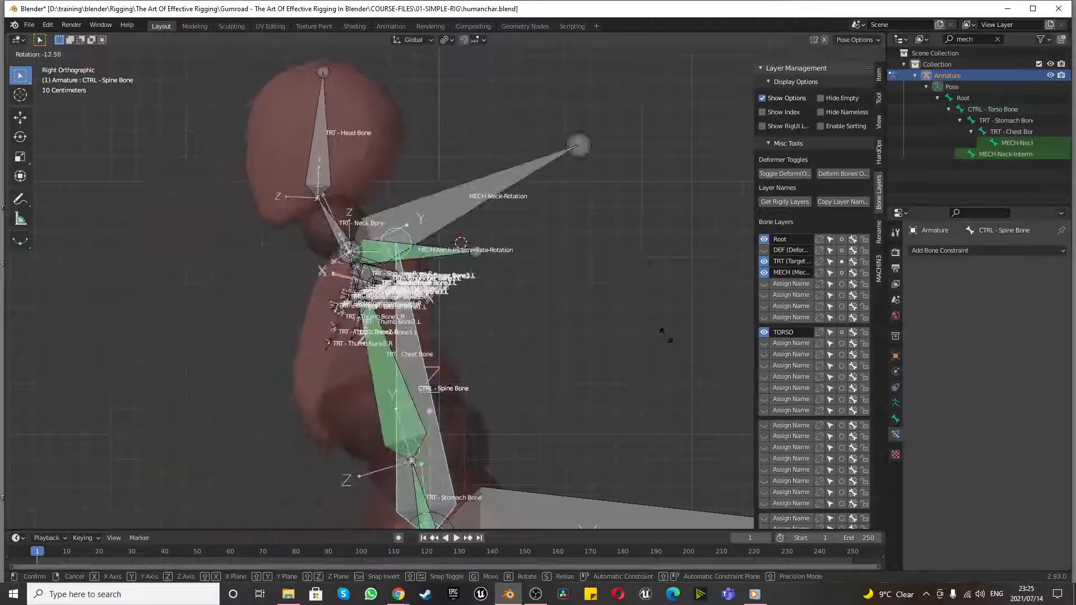
click(672, 308)
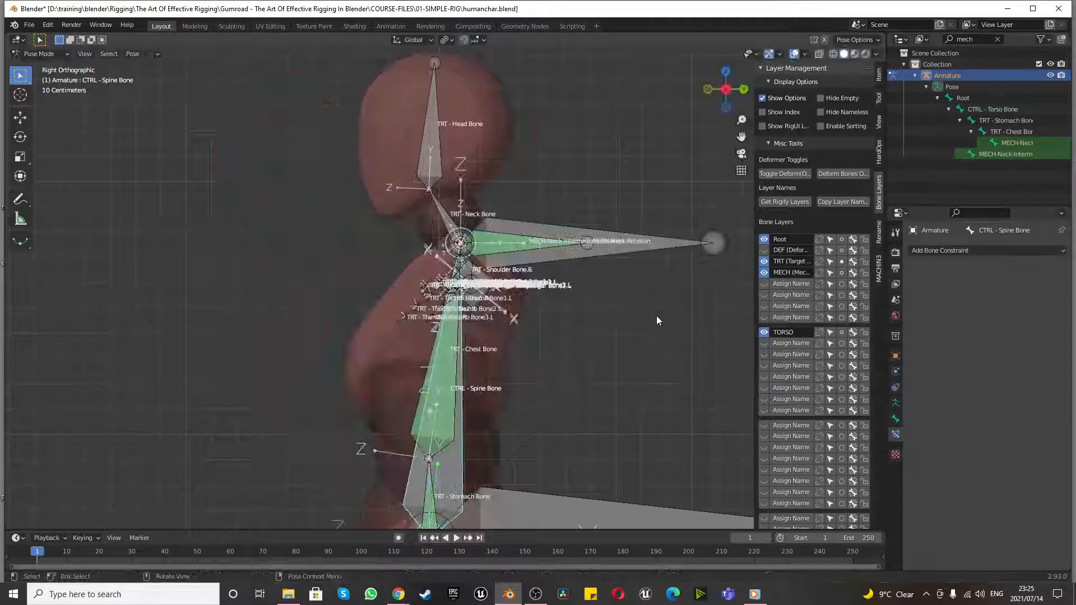
- Test-rotate the CTRL - Spine Bone sideways in the front view to check the head's orientation, then cancel the rotation
key(KP_1)
scroll(586, 242, down, 3)
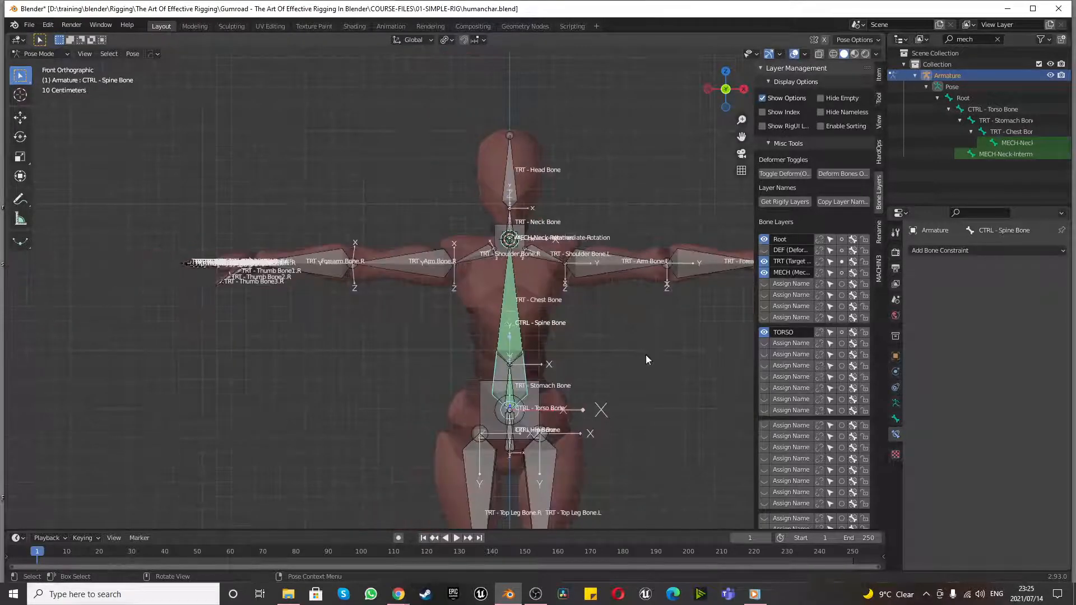
key(r)
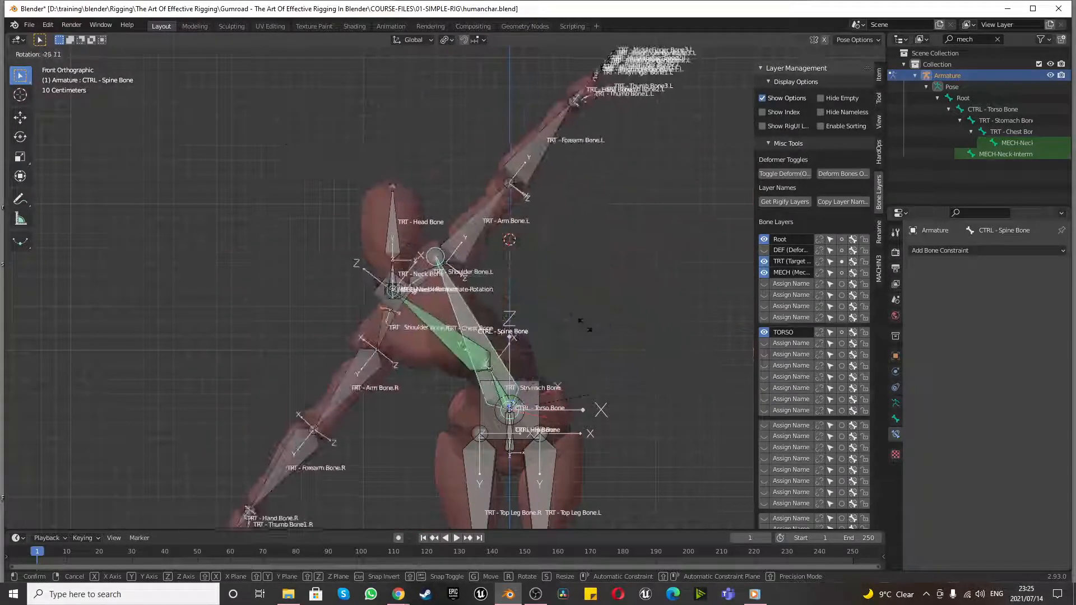
right_click(671, 348)
scroll(548, 218, up, 2)
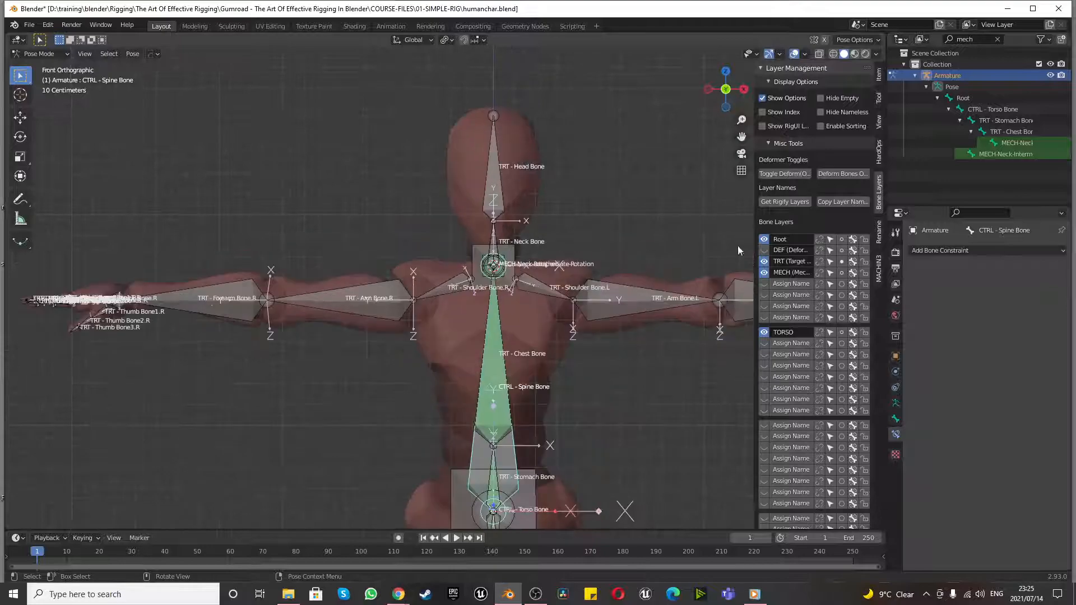
- Set the influence of the Neck Follow Rotation constraint on the MECH-Neck-Intermediate-Rotation bone back to 1
key(KP_3)
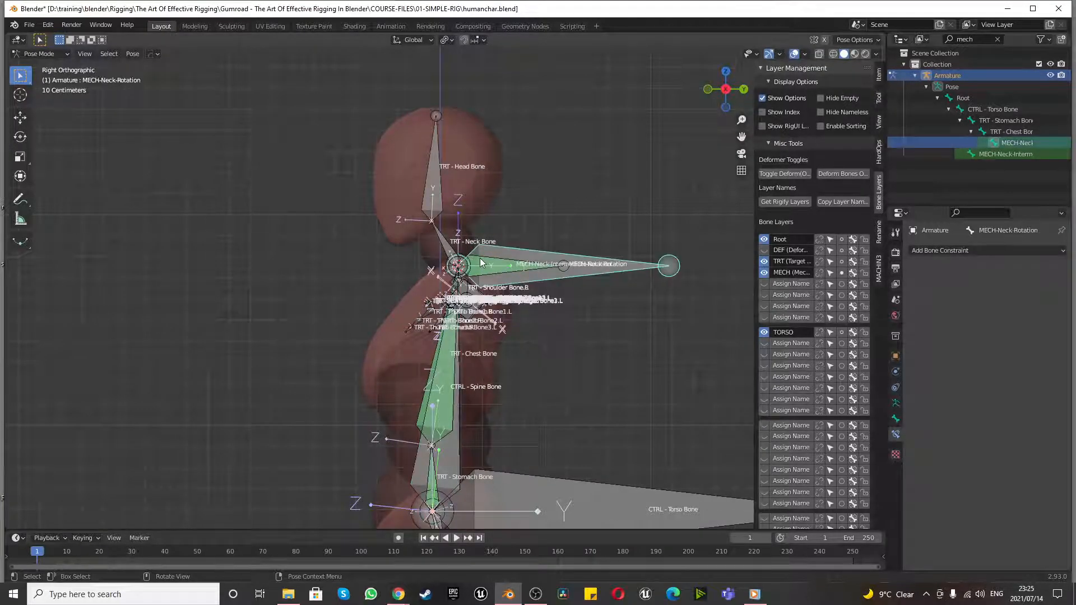
click(492, 262)
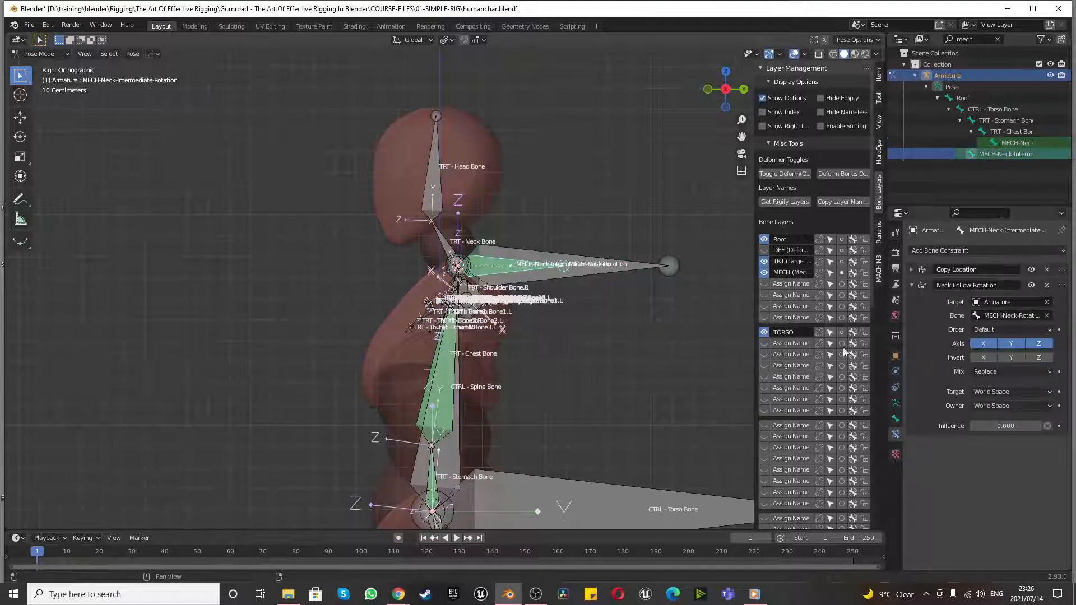
drag(1001, 426, 1041, 426)
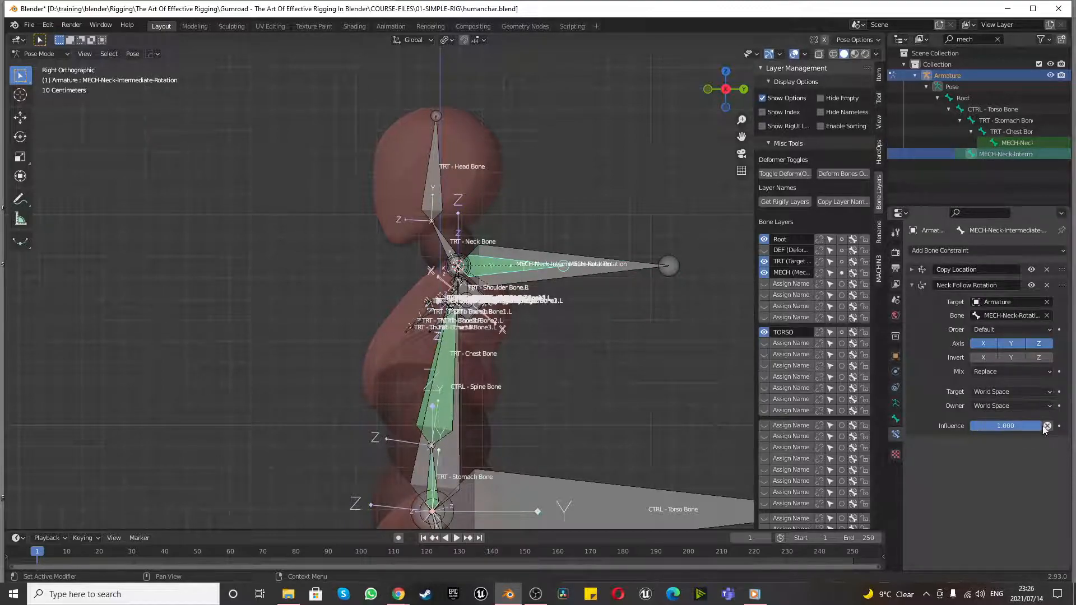
scroll(537, 334, down, 1)
key(KP_1)
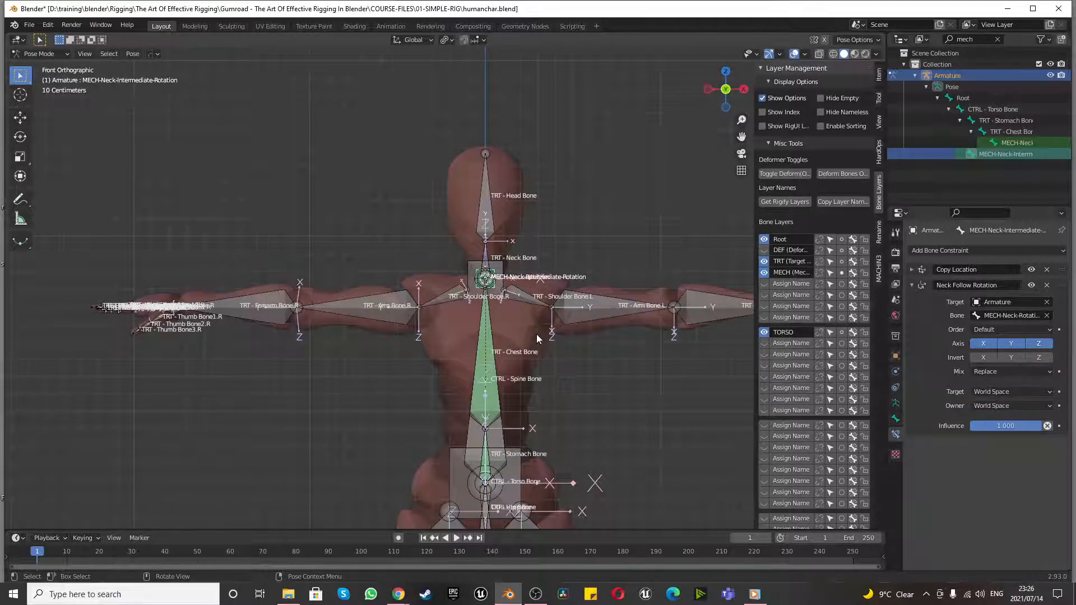
scroll(472, 238, up, 3)
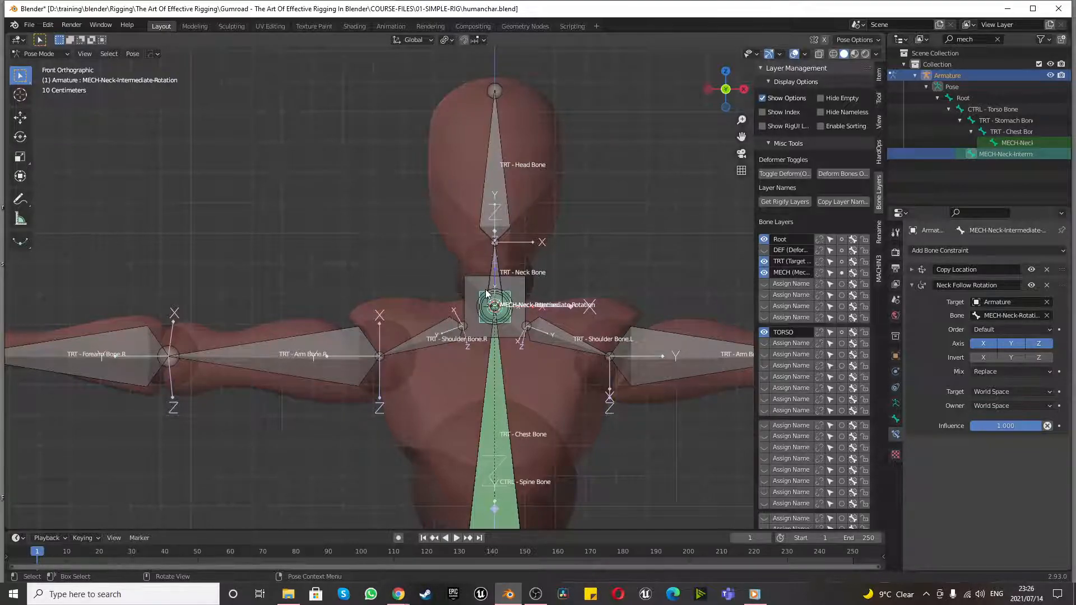
scroll(463, 246, down, 3)
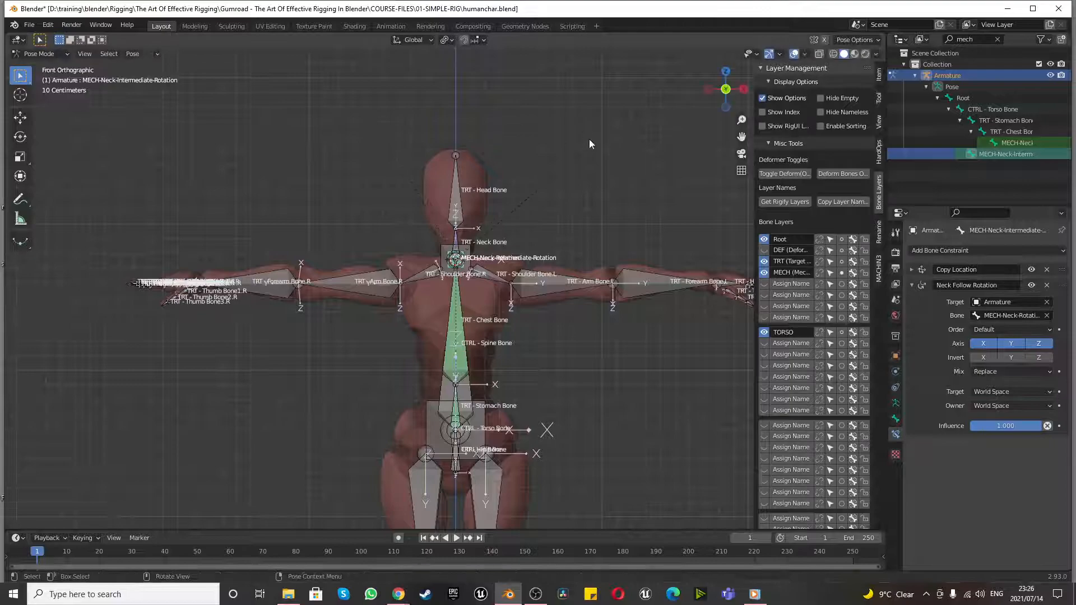
- Test-rotate the CTRL - Spine Bone in the front view to check how the head follows, cancelling the rotation
scroll(542, 236, down, 5)
scroll(515, 287, up, 5)
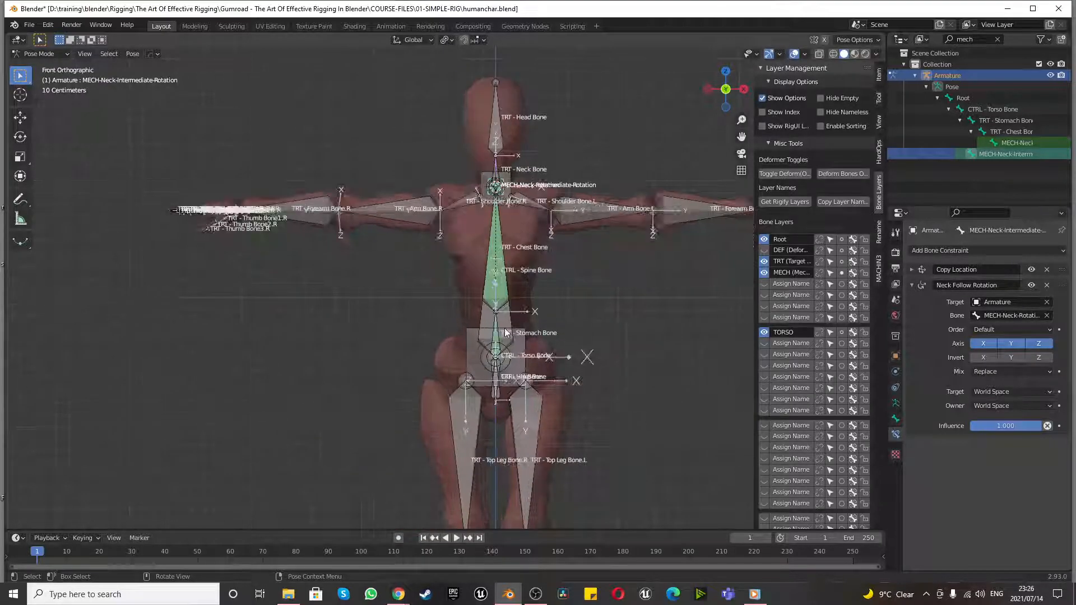
click(505, 328)
key(r)
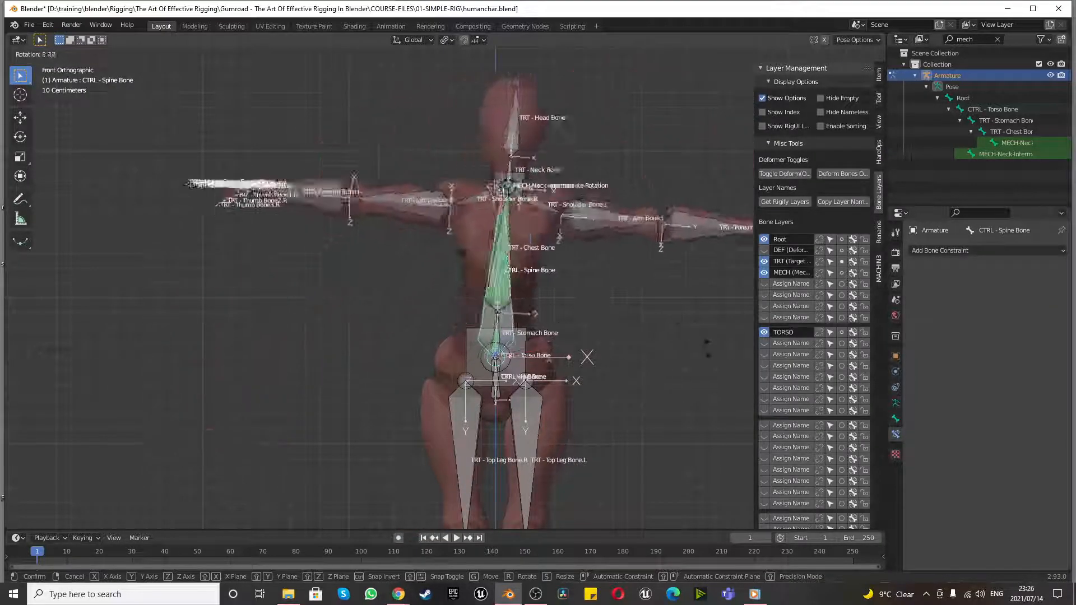
key(Escape)
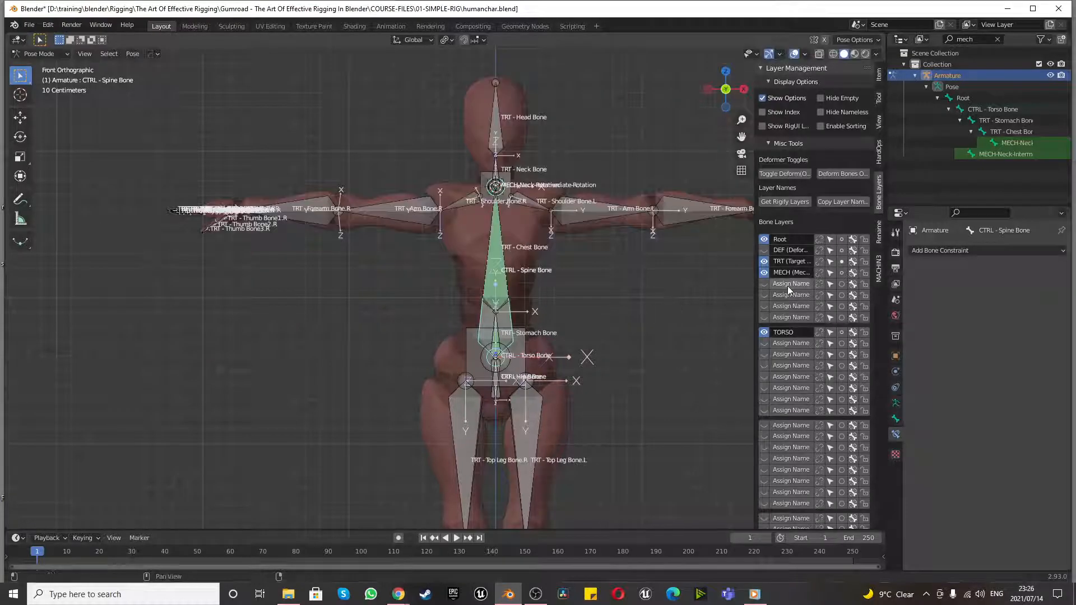
- Hide the Root and TORSO bone layers, keeping only the TRT and MECH layers visible, and select the MECH-Neck-Rotation bone
scroll(580, 190, up, 2)
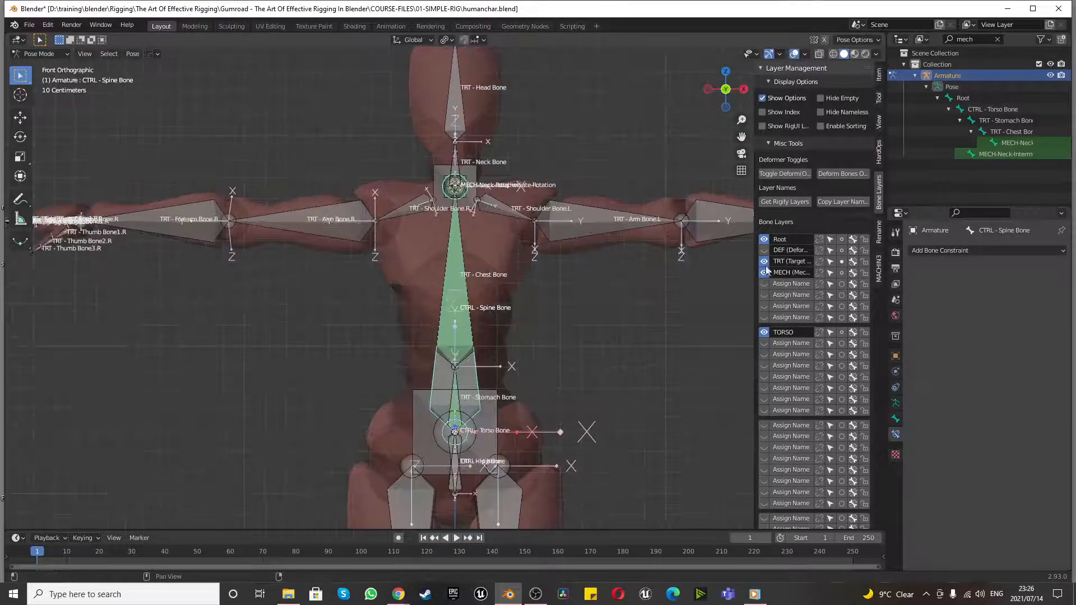
click(764, 239)
click(764, 261)
click(764, 332)
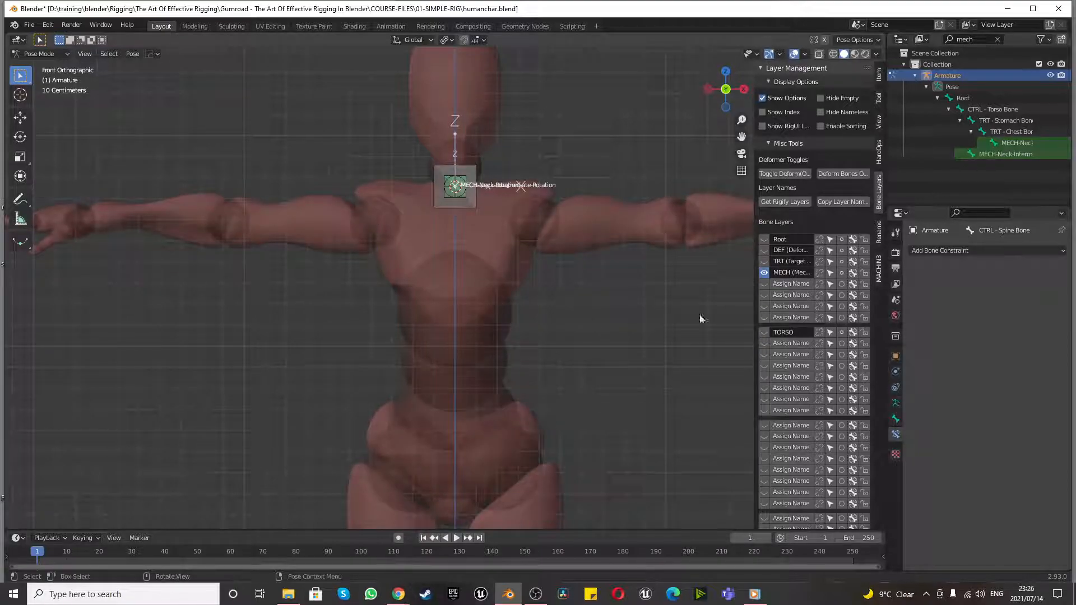
click(447, 196)
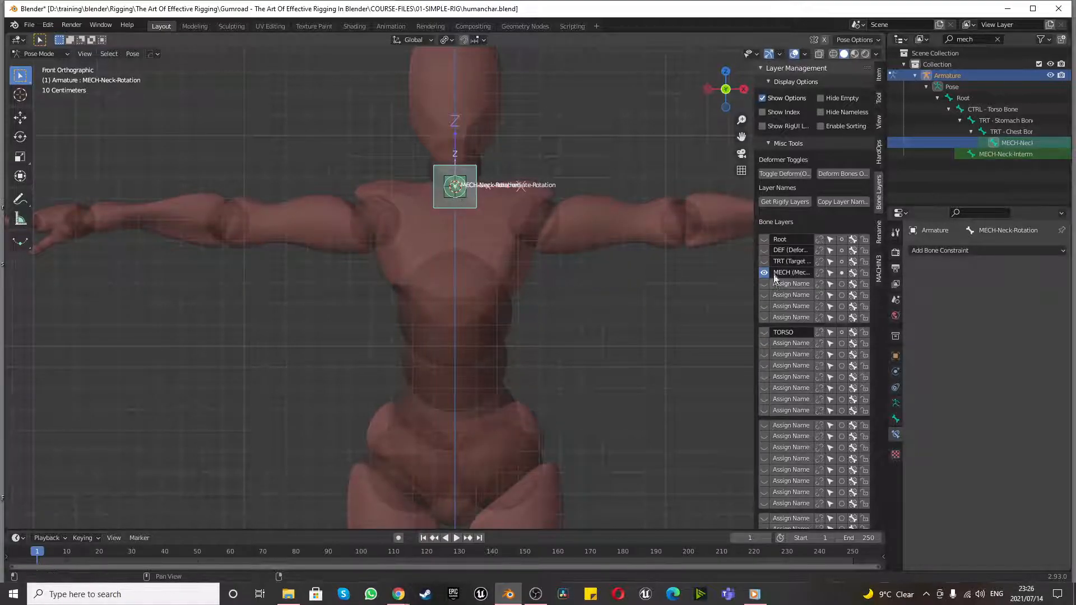
click(764, 261)
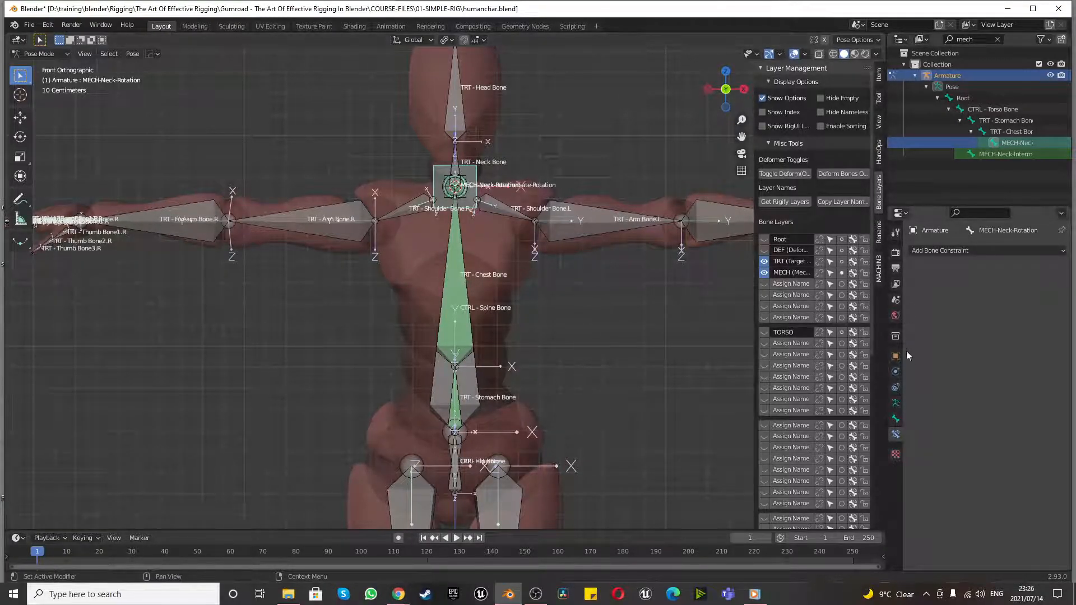
- Set the Neck Follow Rotation influence on MECH-Neck-Intermediate-Rotation to about 0.523 and test-rotate the CTRL - Spine Bone in front view, cancelling the rotation
click(457, 187)
key(KP_3)
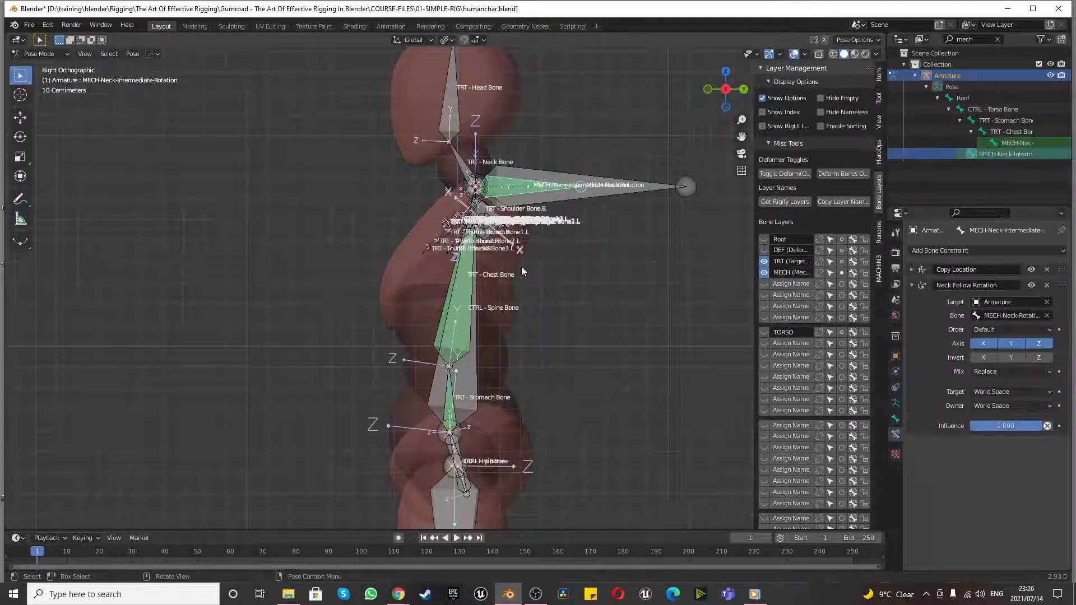
key(KP_1)
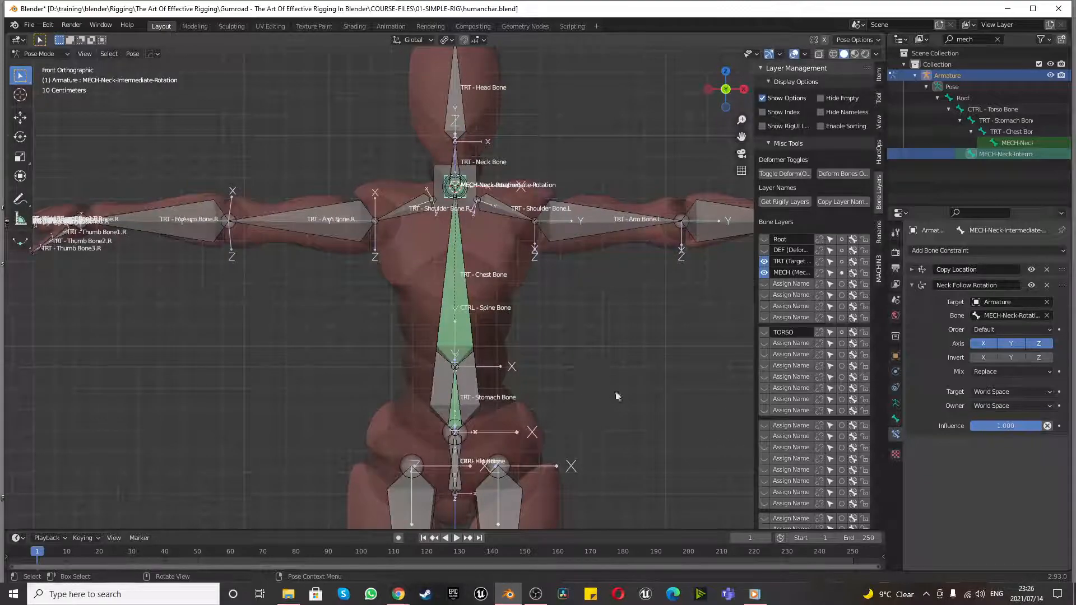
drag(1027, 427, 1003, 428)
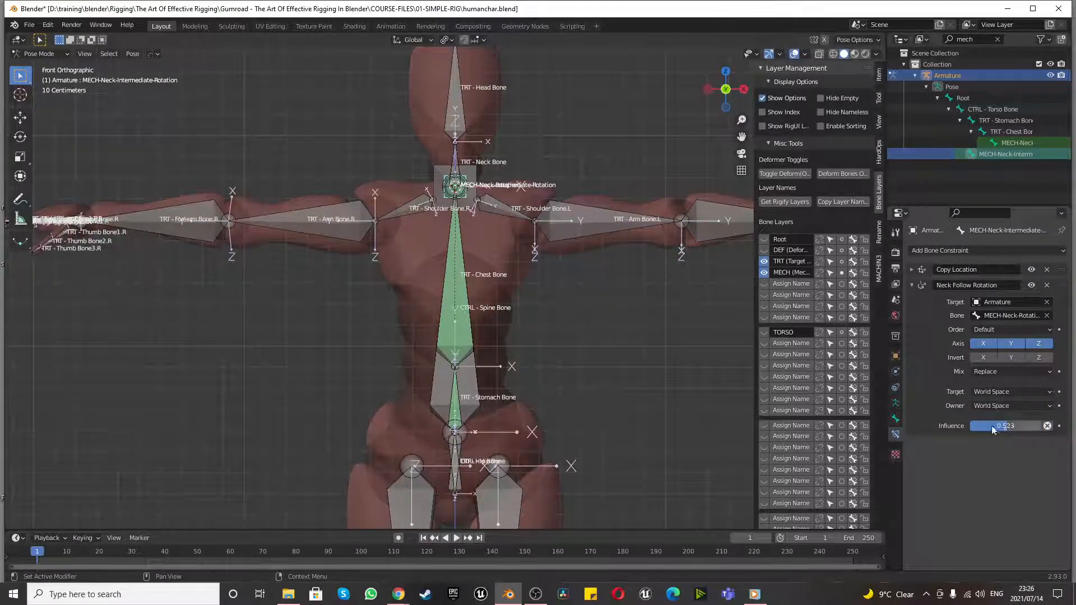
click(474, 398)
key(r)
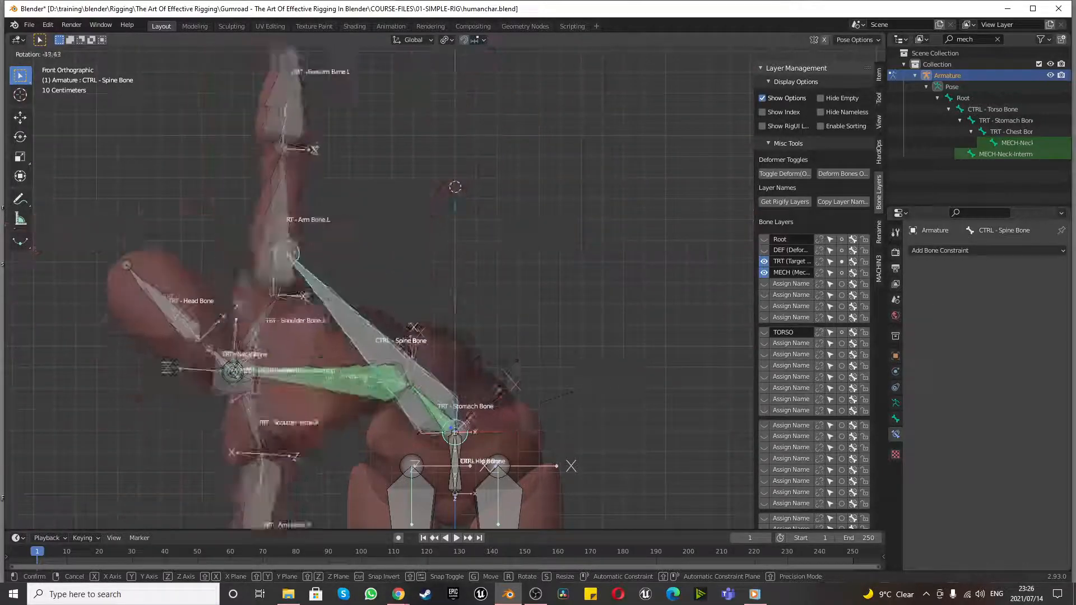
key(Escape)
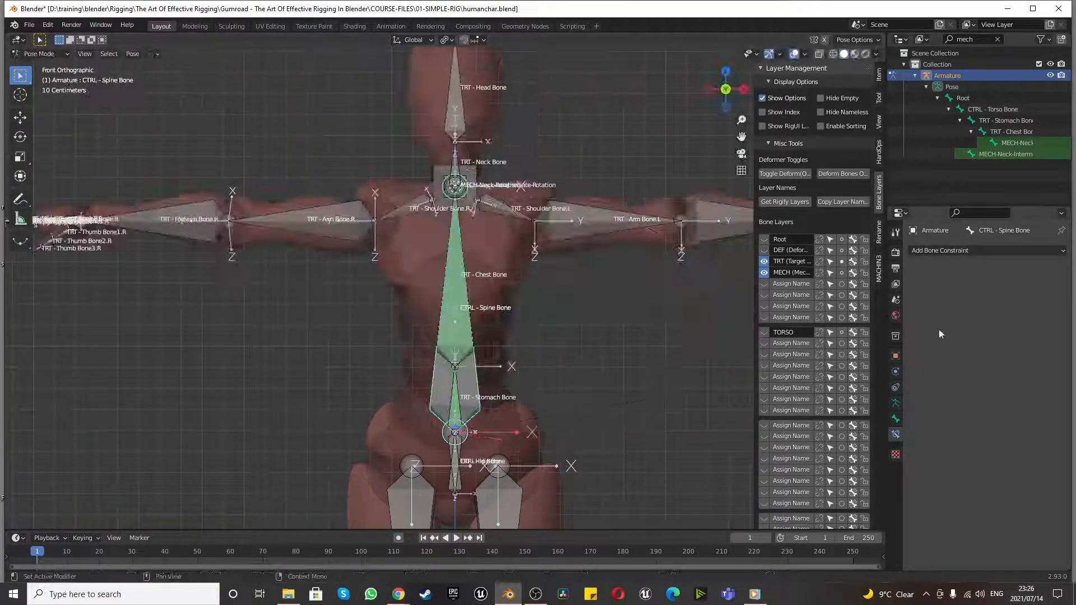
- Set the Neck Follow Rotation influence on MECH-Neck-Intermediate-Rotation to 1 and test-rotate the CTRL - Spine Bone in front view, cancelling the rotation
key(KP_3)
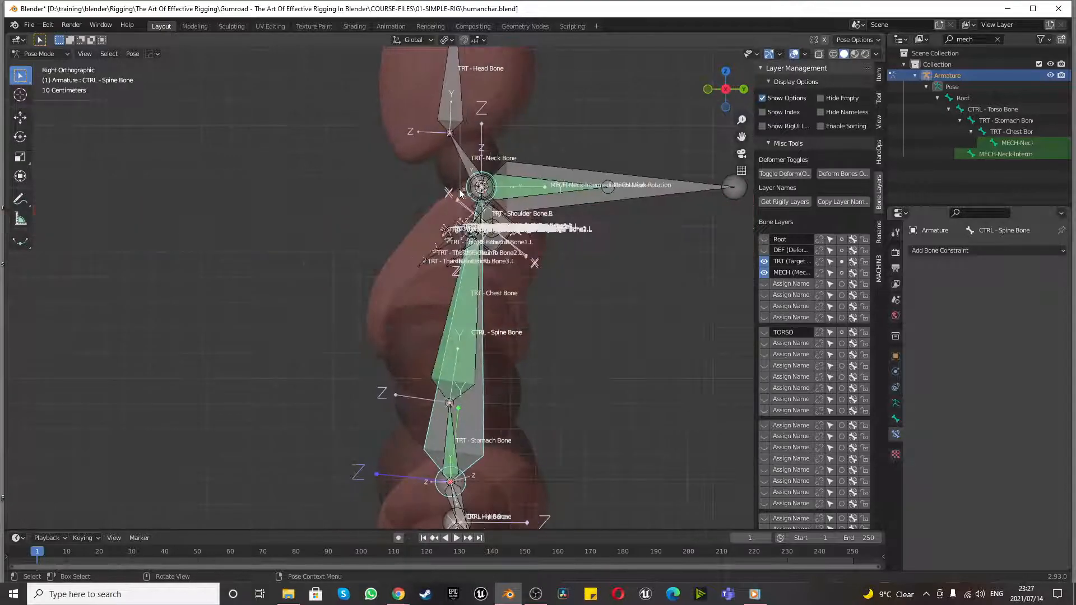
click(529, 187)
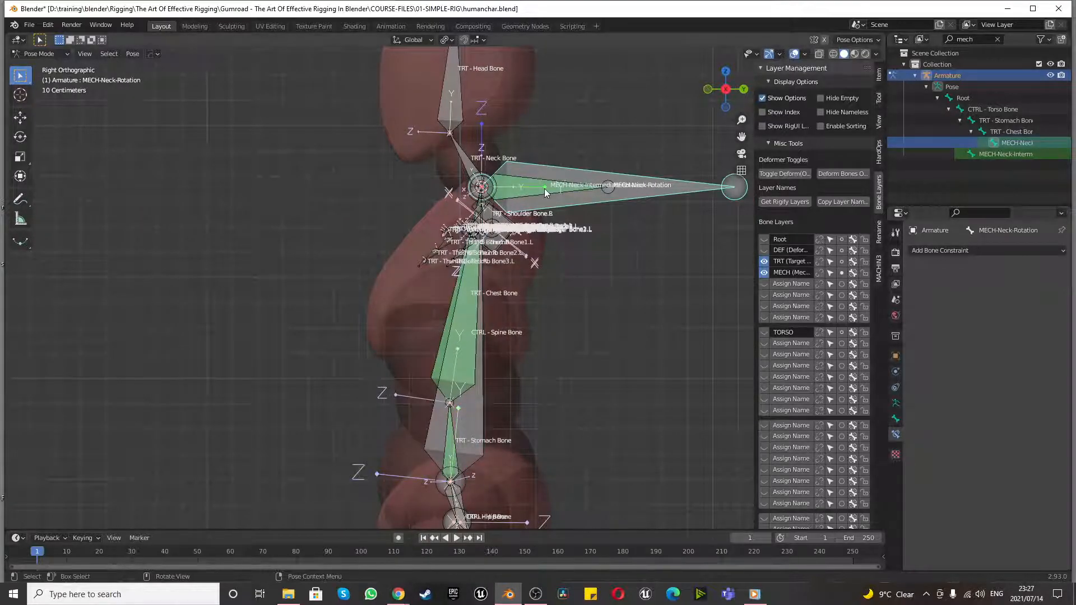
drag(994, 426, 1044, 426)
scroll(623, 328, down, 2)
scroll(621, 328, up, 2)
key(KP_1)
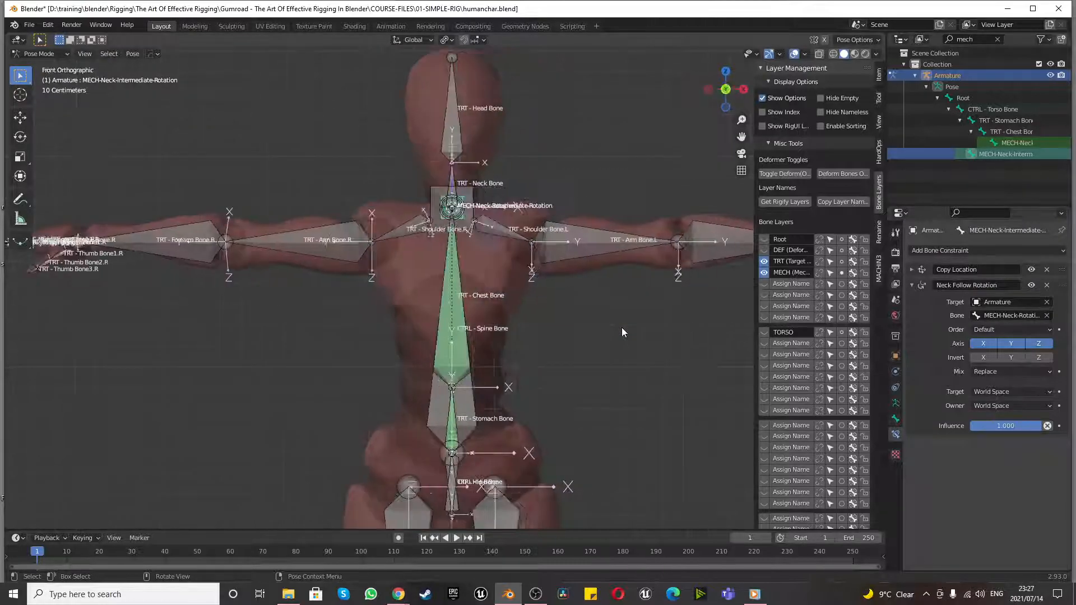
click(461, 415)
key(r)
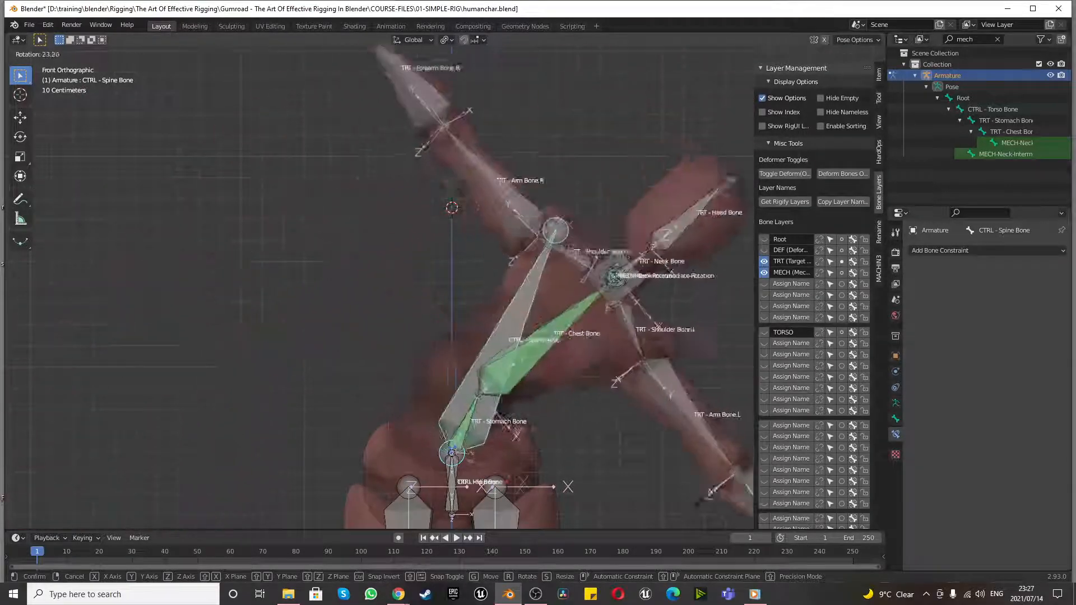
key(Escape)
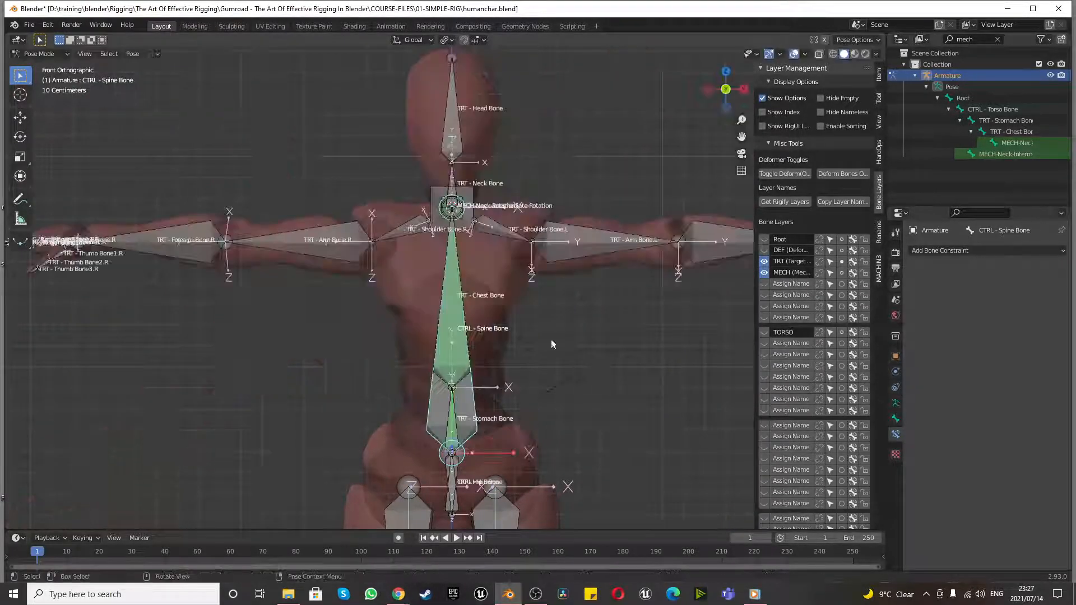
- Set the Neck Follow Rotation influence on MECH-Neck-Intermediate-Rotation to 0 and test-rotate the CTRL - Spine Bone in front view, cancelling the rotation
key(KP_3)
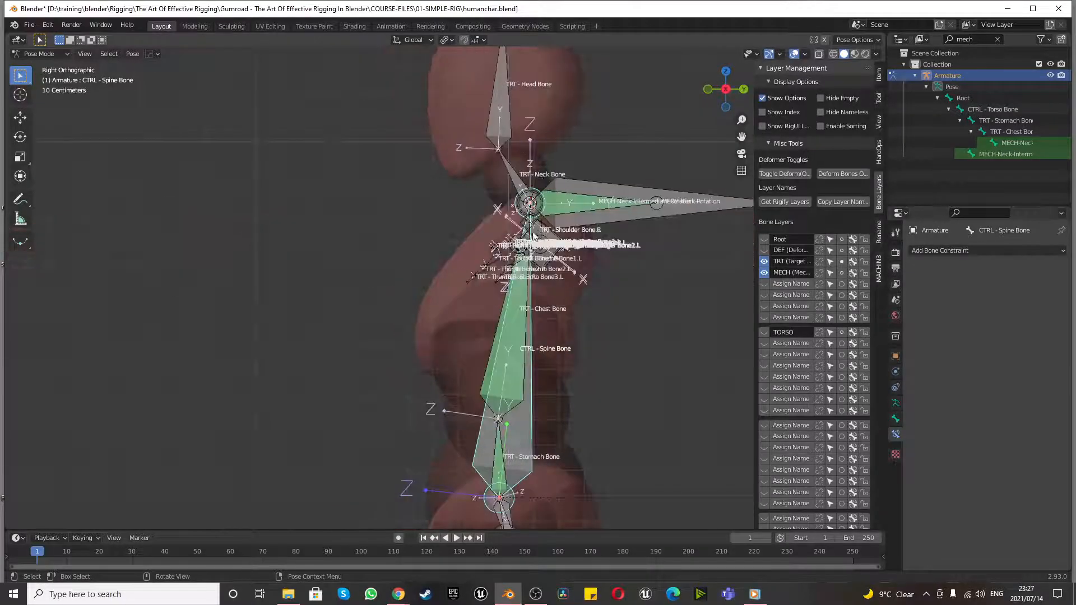
click(558, 205)
click(558, 205)
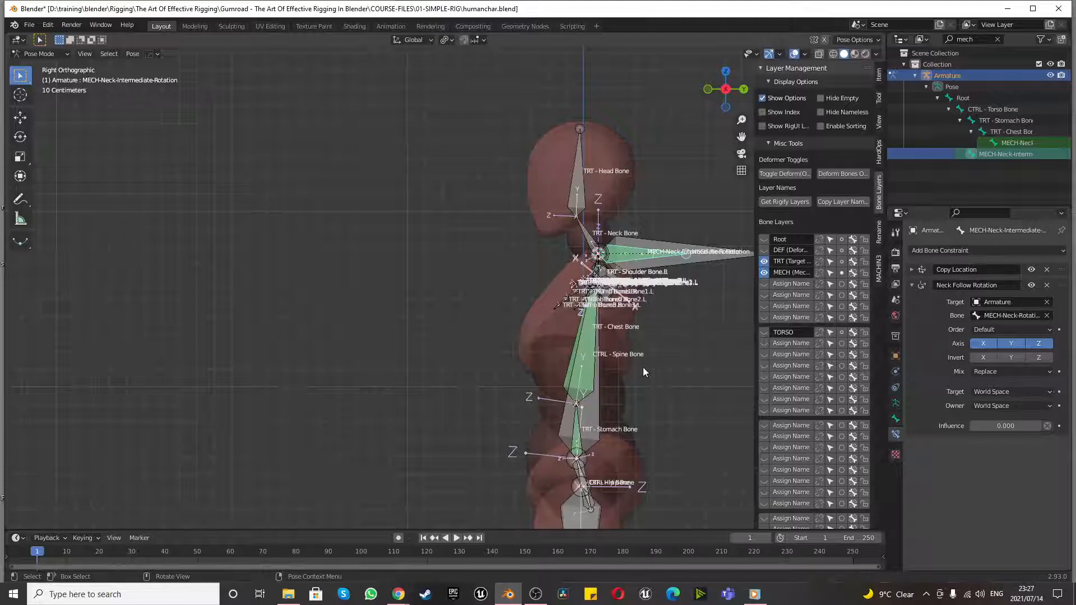
key(KP_1)
click(425, 408)
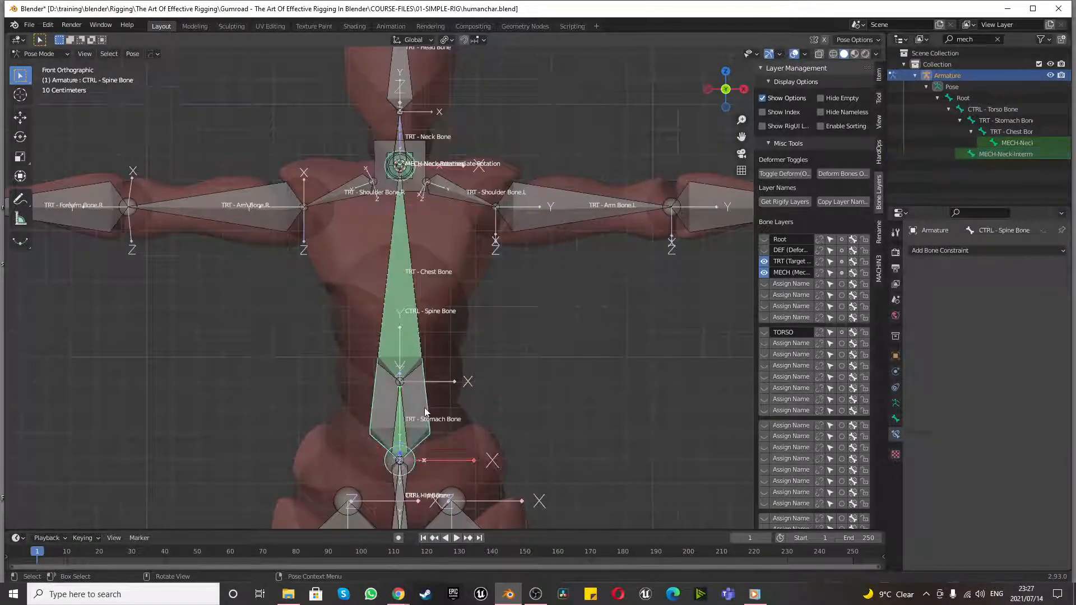
scroll(599, 381, down, 4)
key(r)
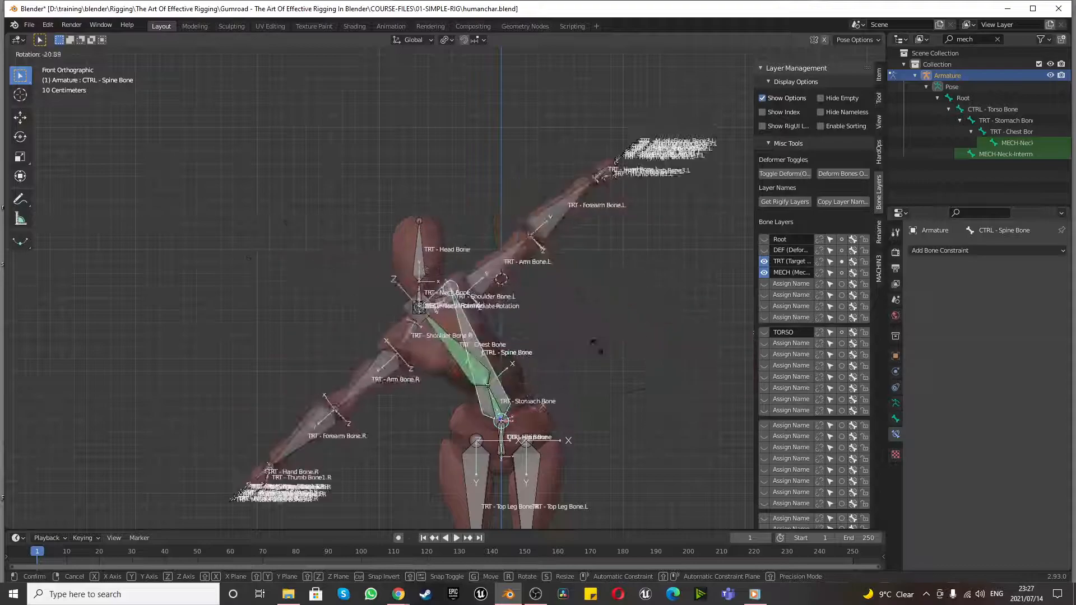
right_click(647, 382)
scroll(519, 322, up, 4)
scroll(520, 322, down, 8)
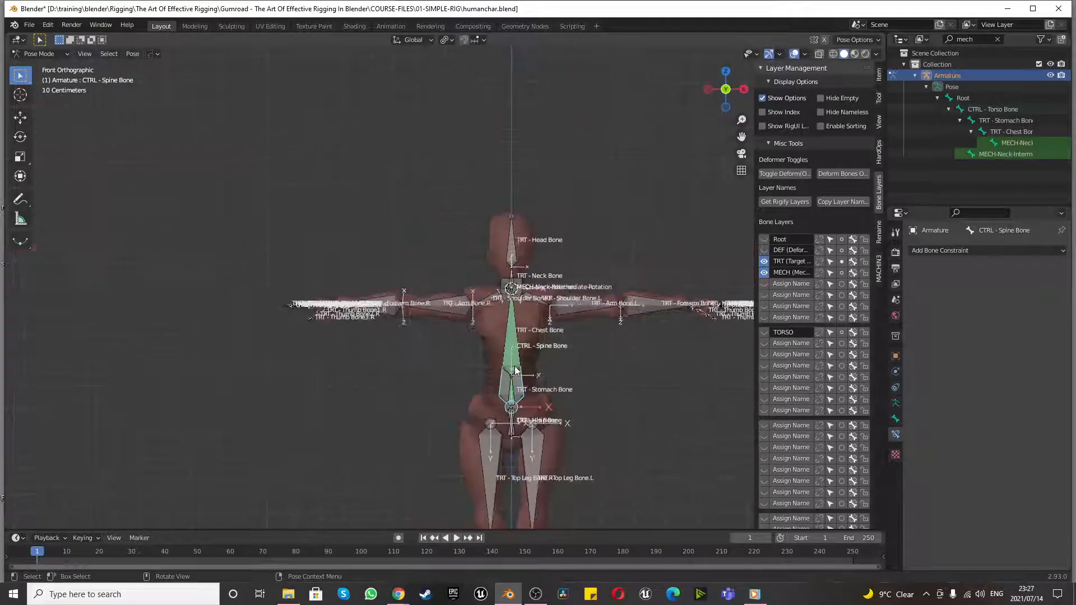